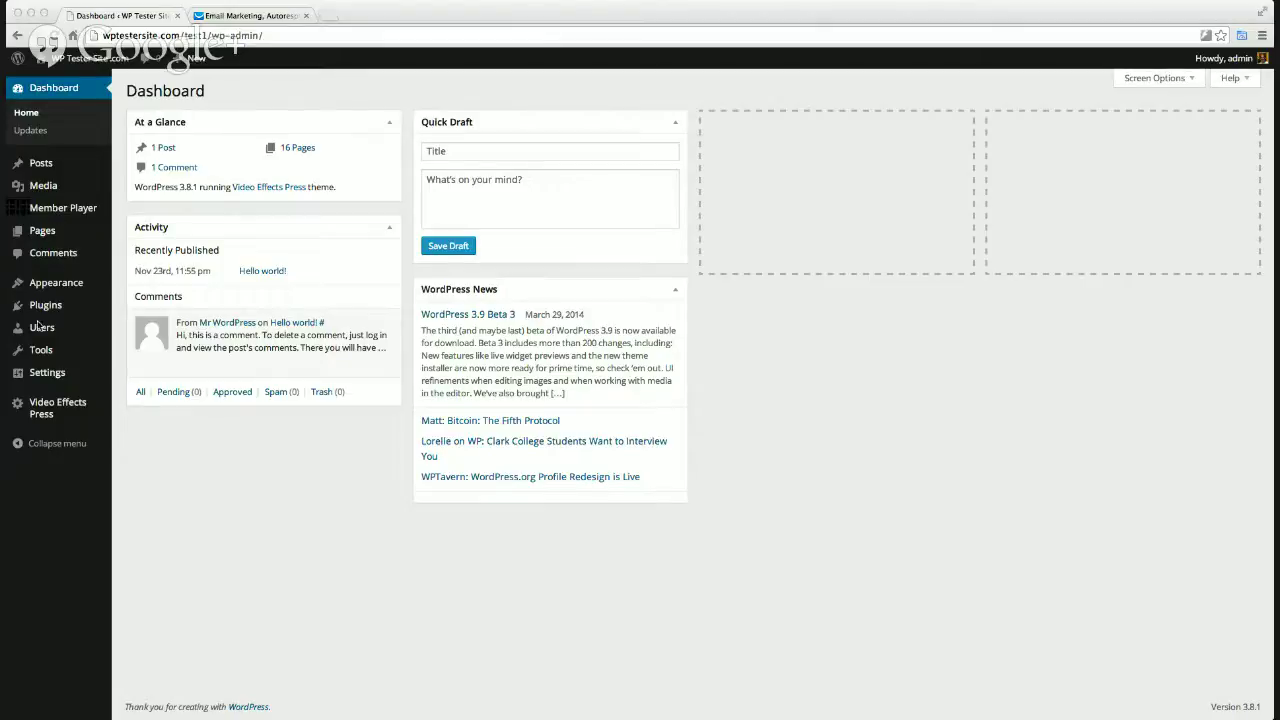
Create a new page and title it "Test Page"
mouse_move(51, 236)
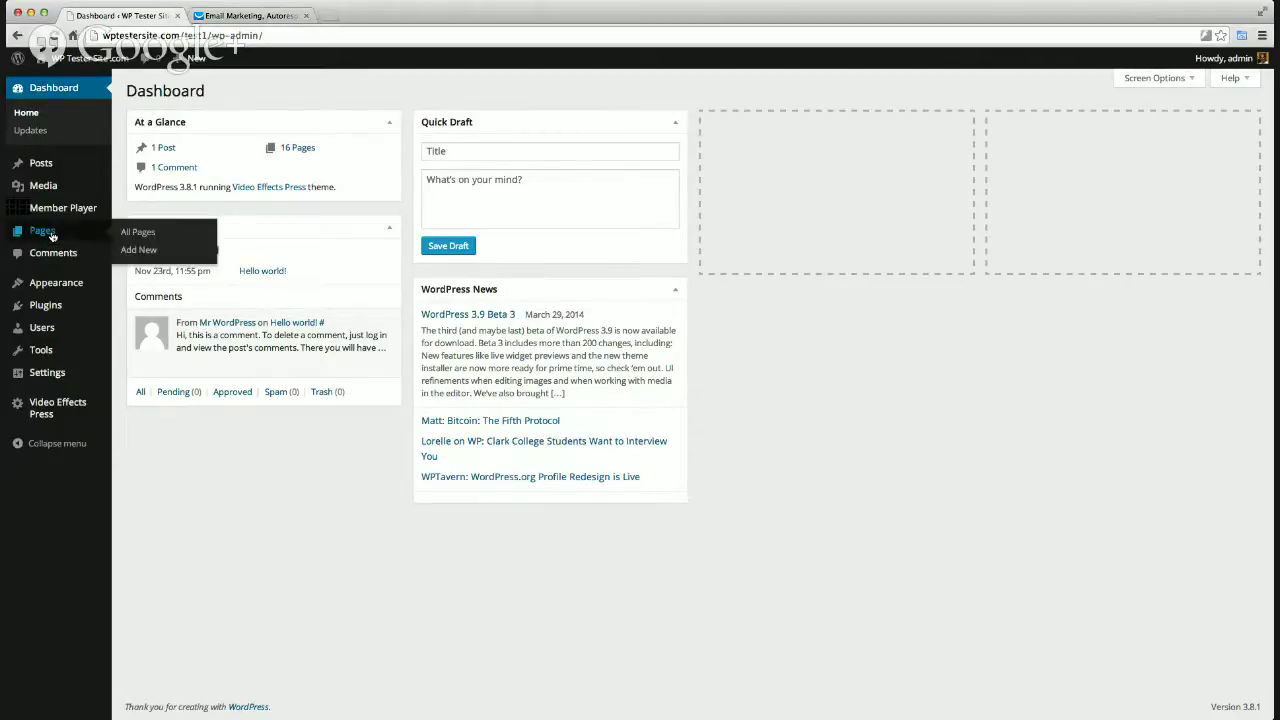
click(132, 251)
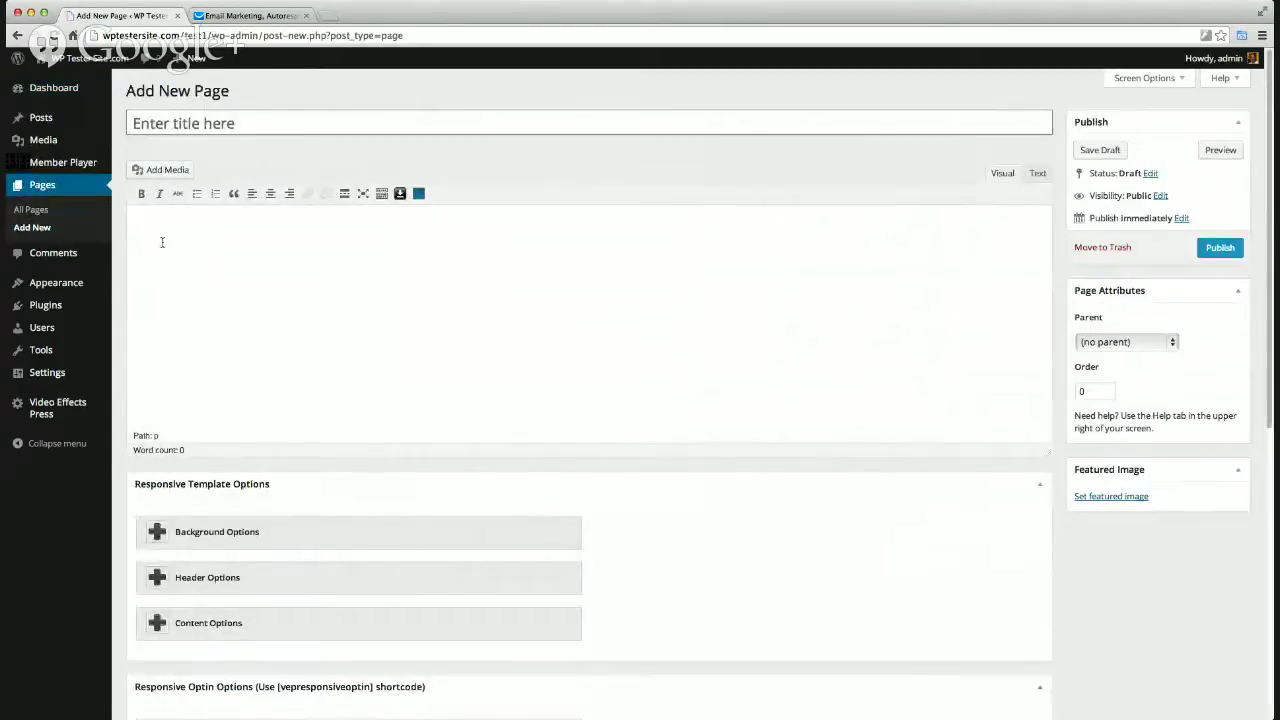
click(288, 130)
text(Tex)
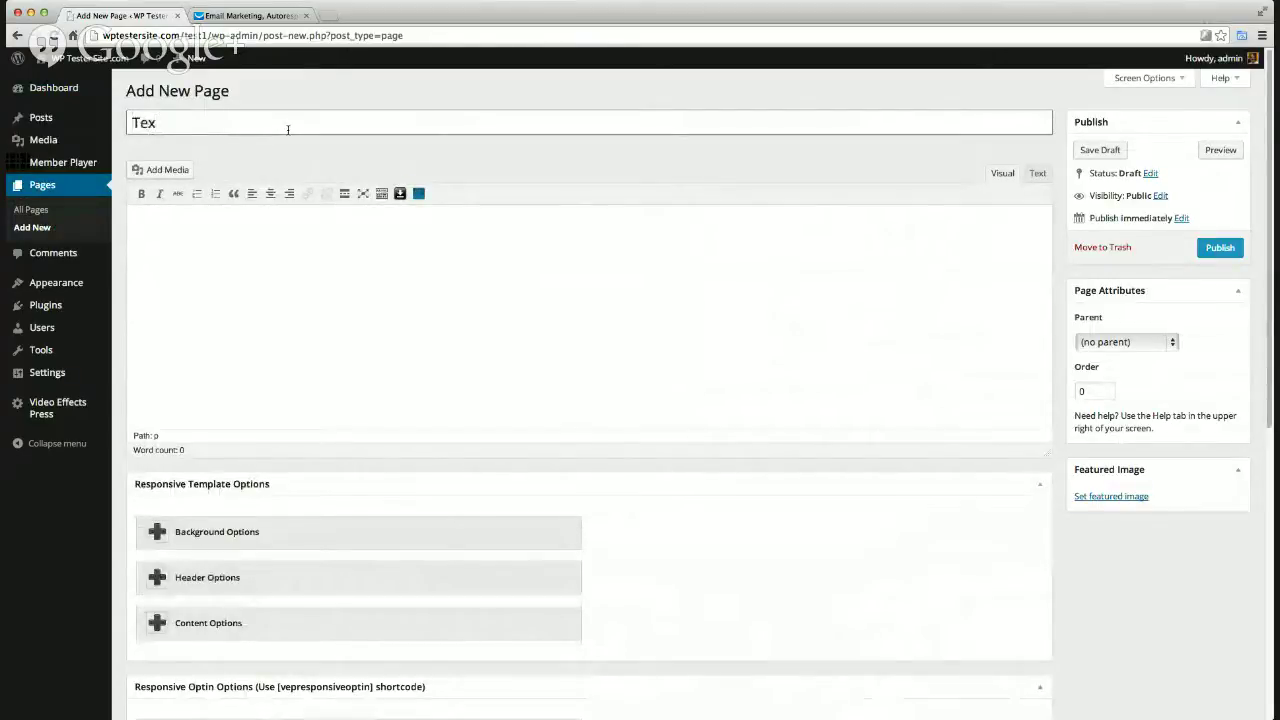
key(BackSpace)
text(st Page)
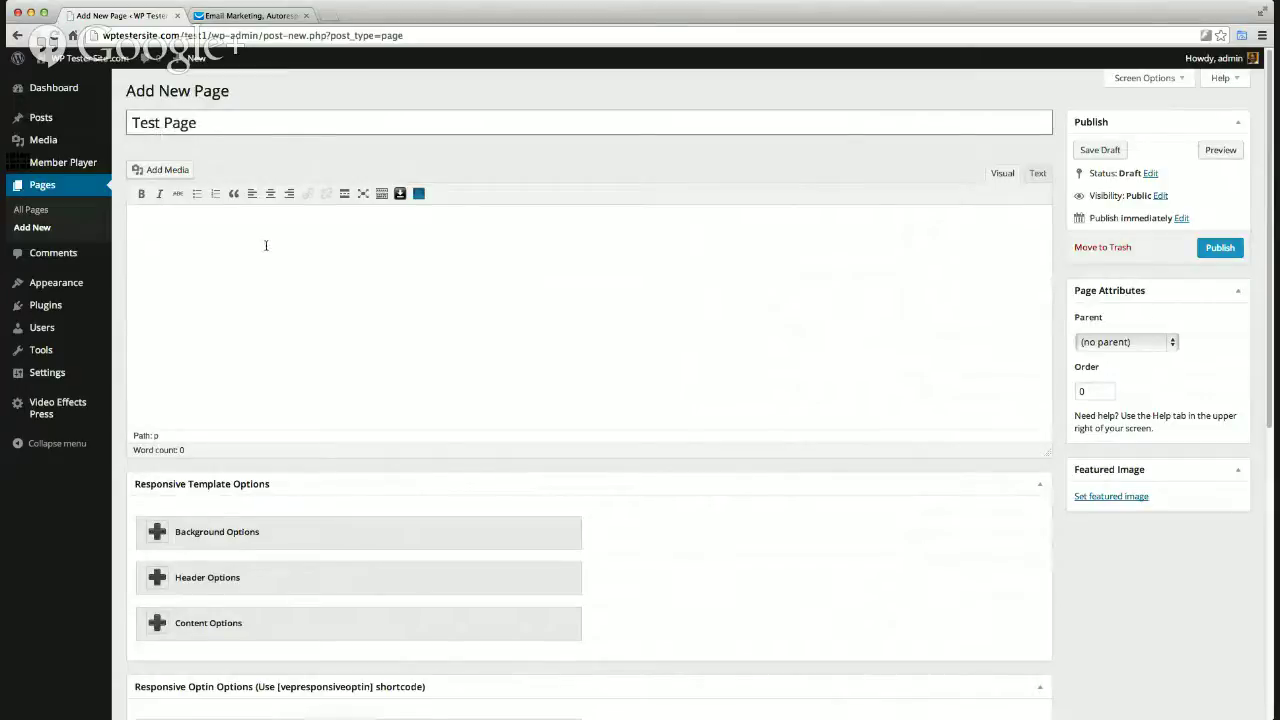
click(267, 279)
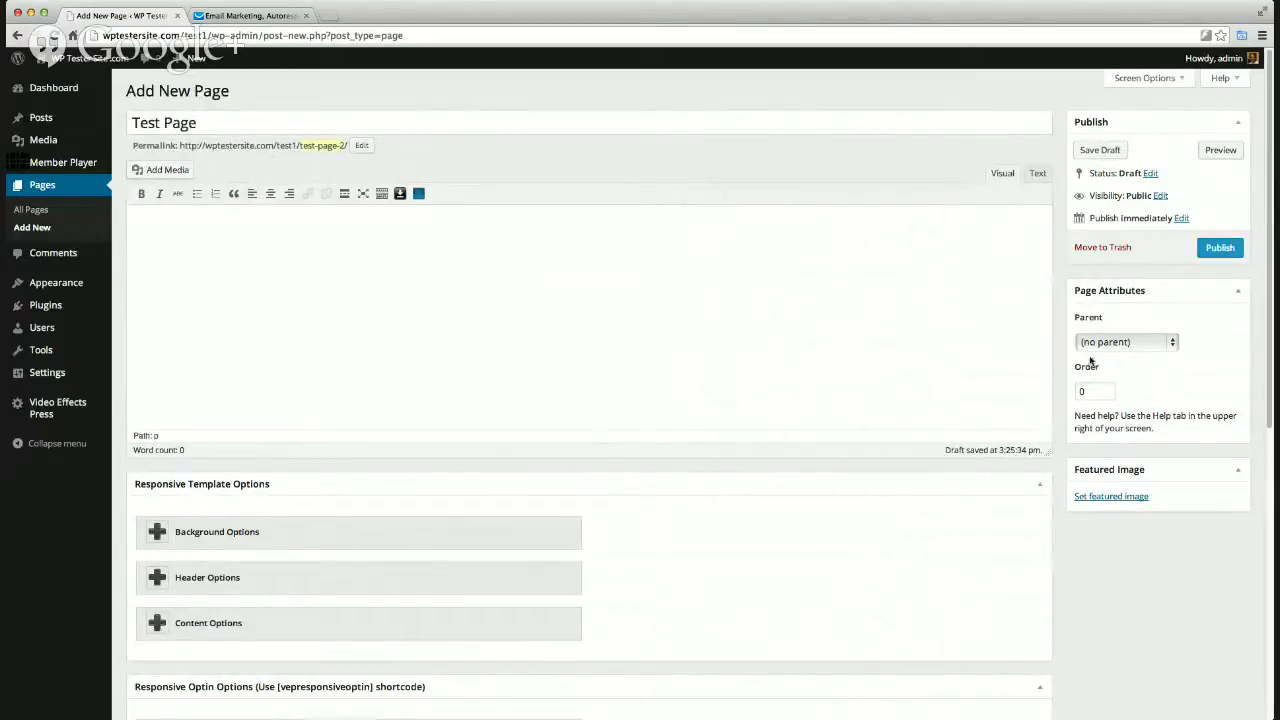
In the responsive template's content options, set the content width to 575 px and the border radius to 10 px
scroll(1266, 370, down, 2)
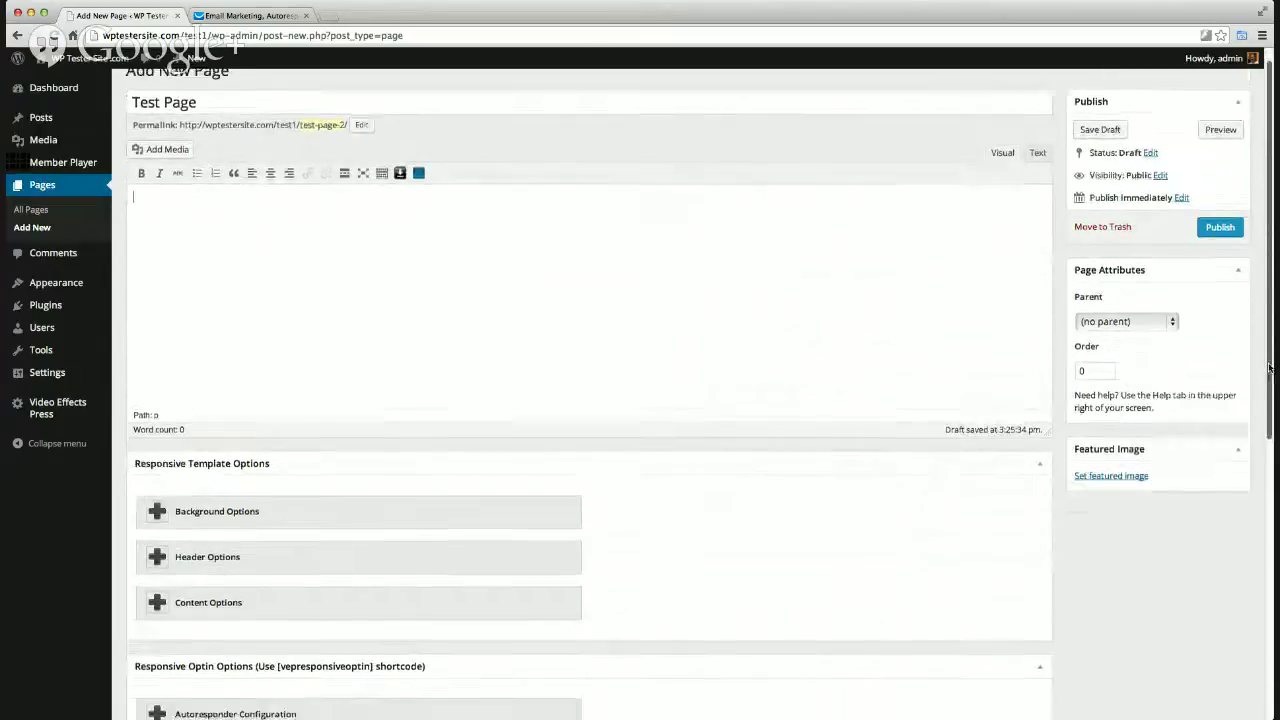
scroll(1271, 403, down, 3)
scroll(1262, 380, up, 4)
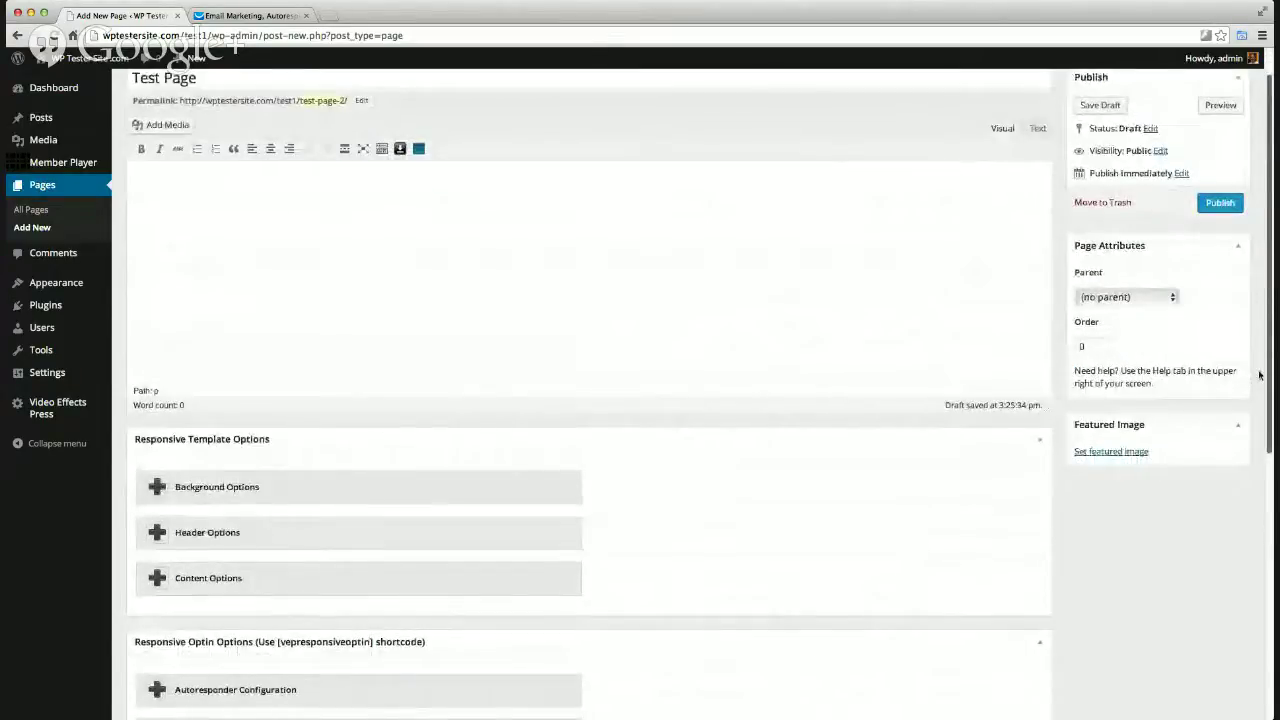
scroll(1259, 374, down, 3)
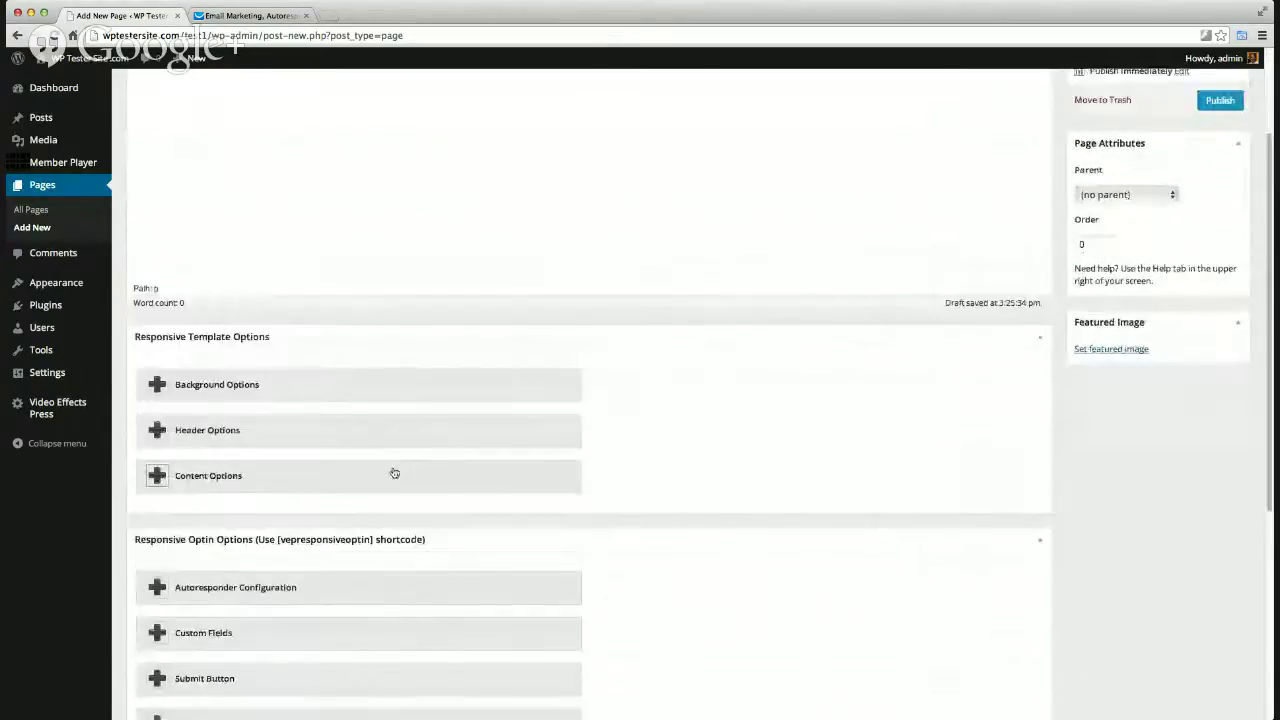
click(158, 477)
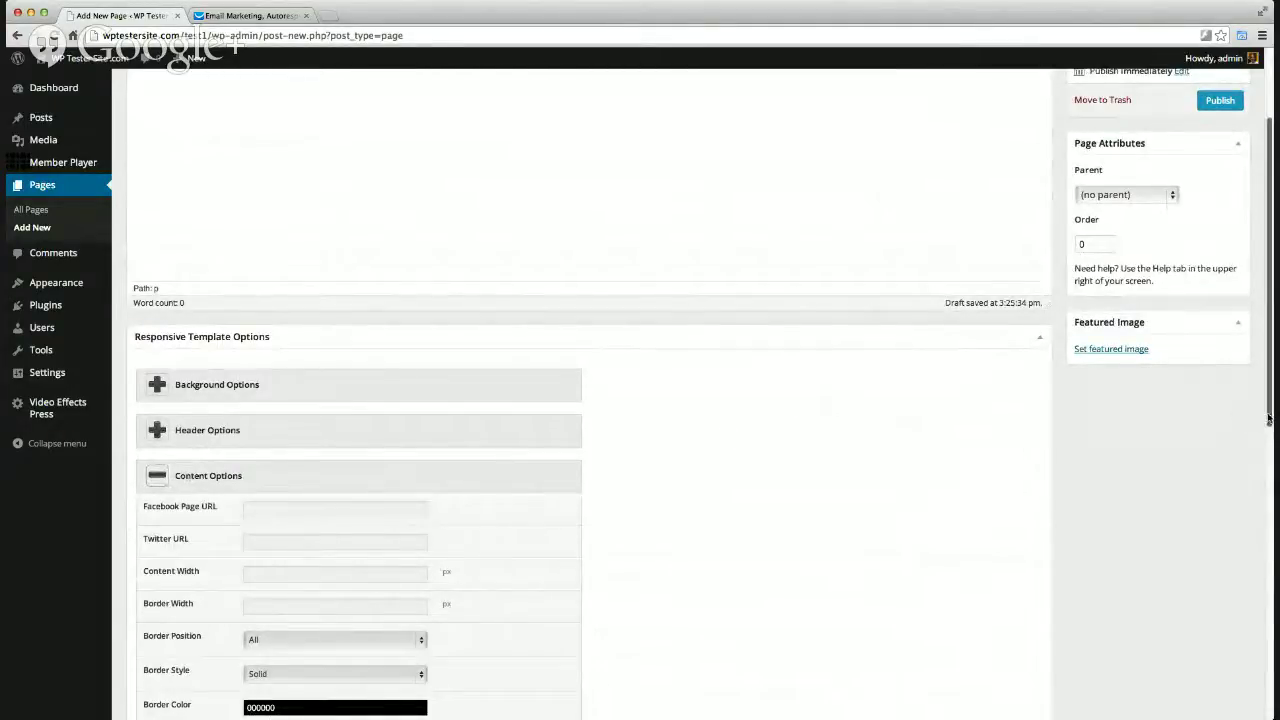
scroll(1266, 411, down, 3)
scroll(1272, 480, down, 3)
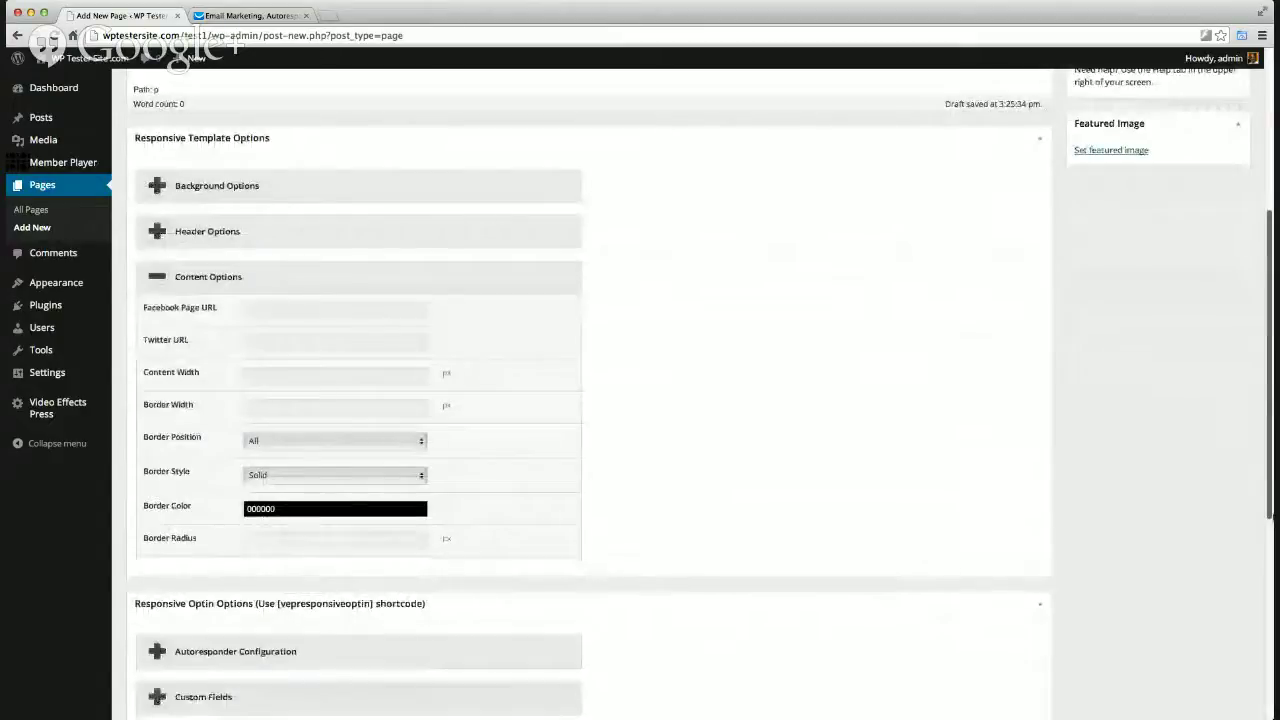
click(418, 362)
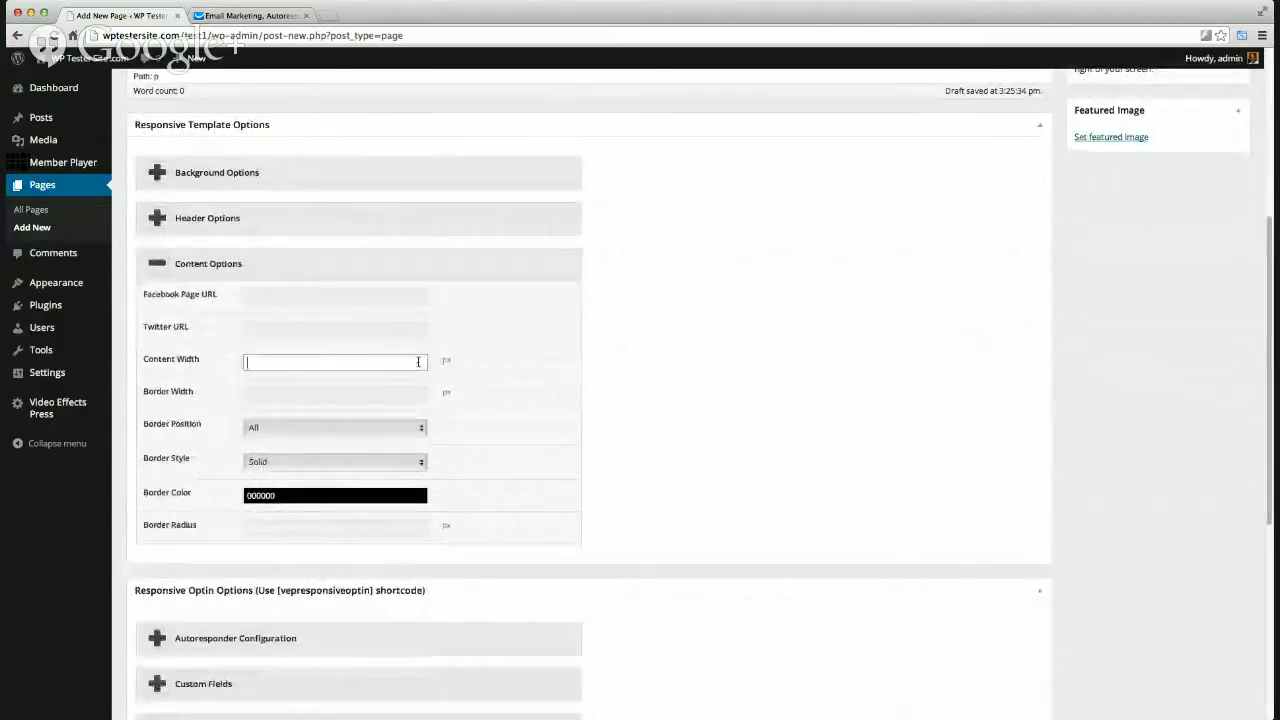
text(5)
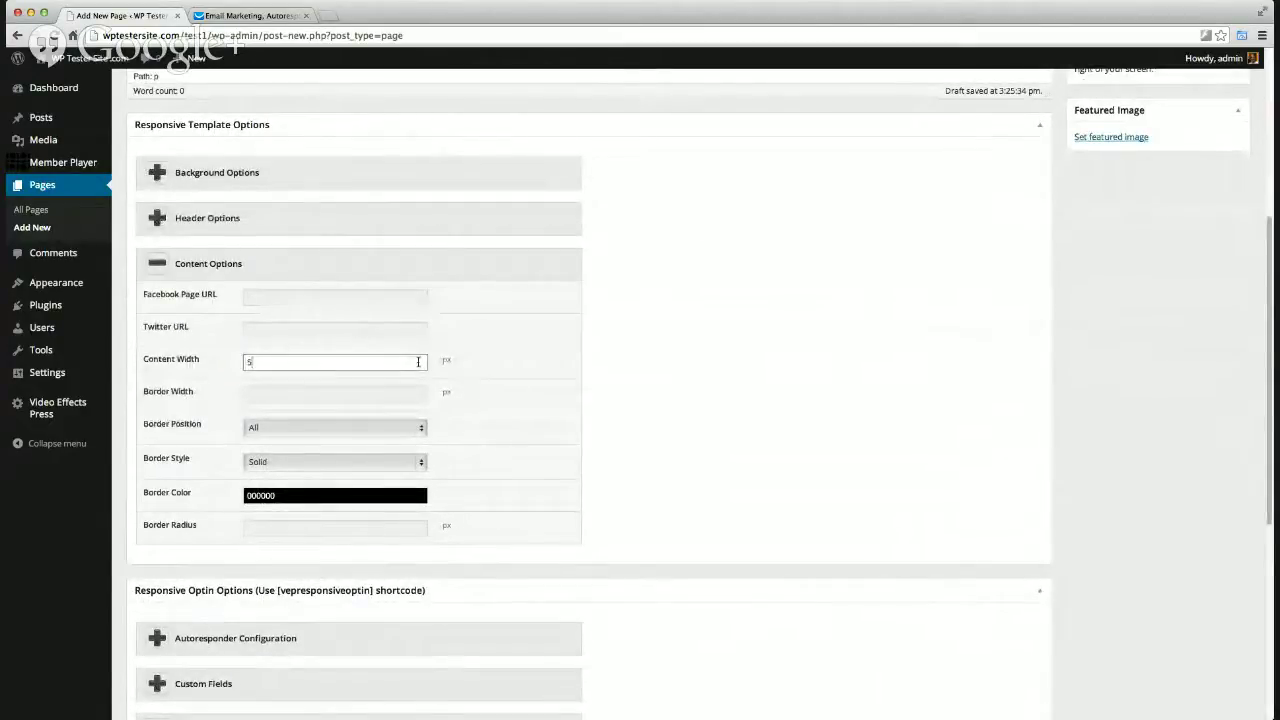
text(75)
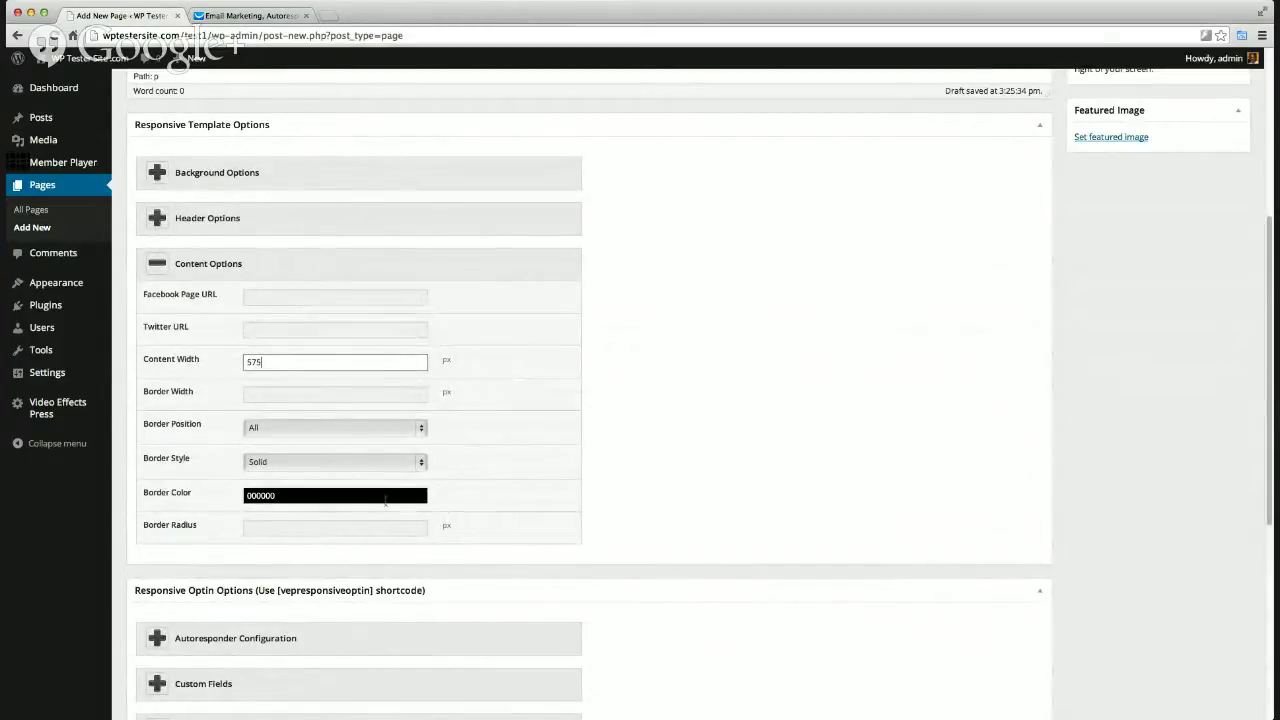
click(394, 525)
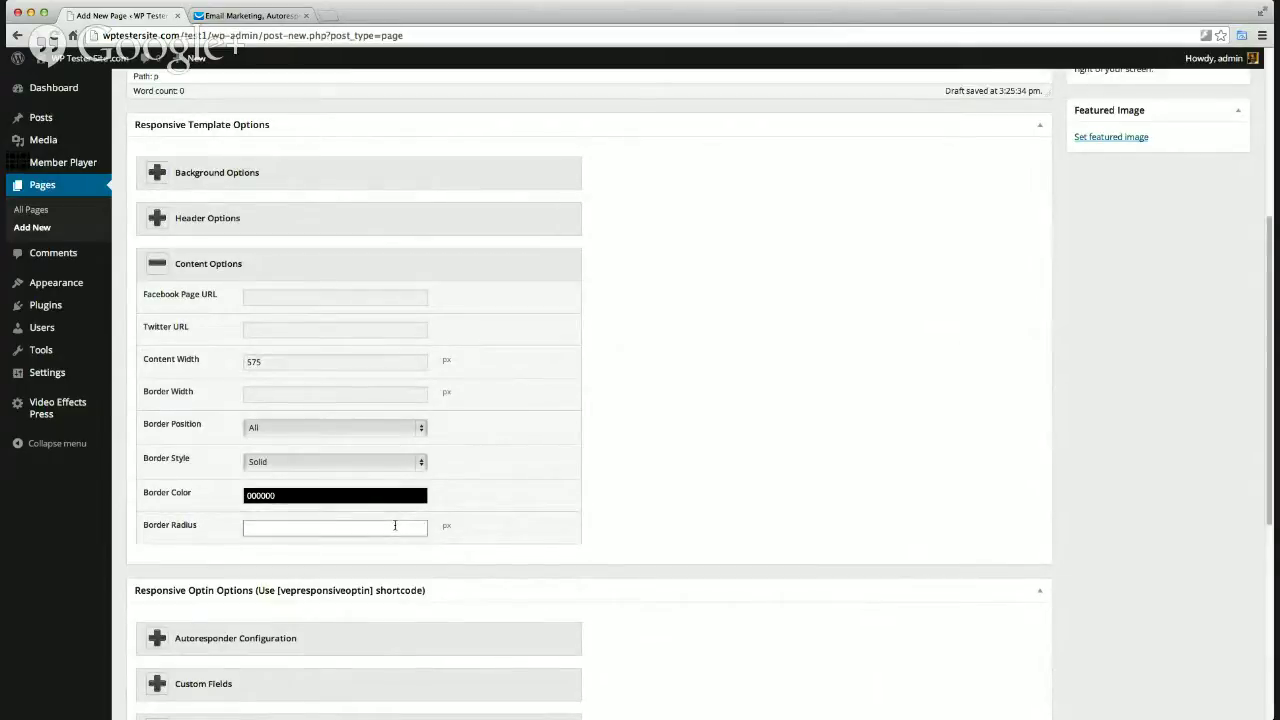
text(10)
click(492, 490)
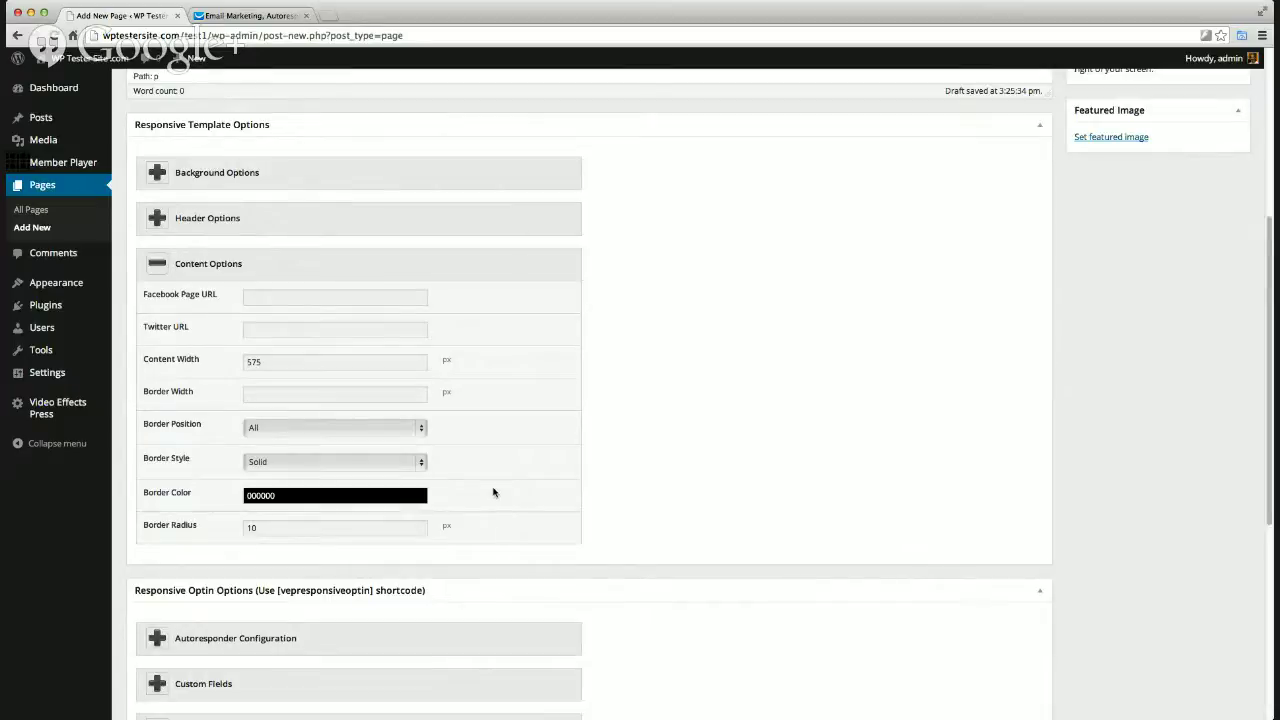
In the template's background options, set the content color to black (000000) and the content opacity to .35
scroll(493, 492, down, 1)
scroll(493, 492, up, 2)
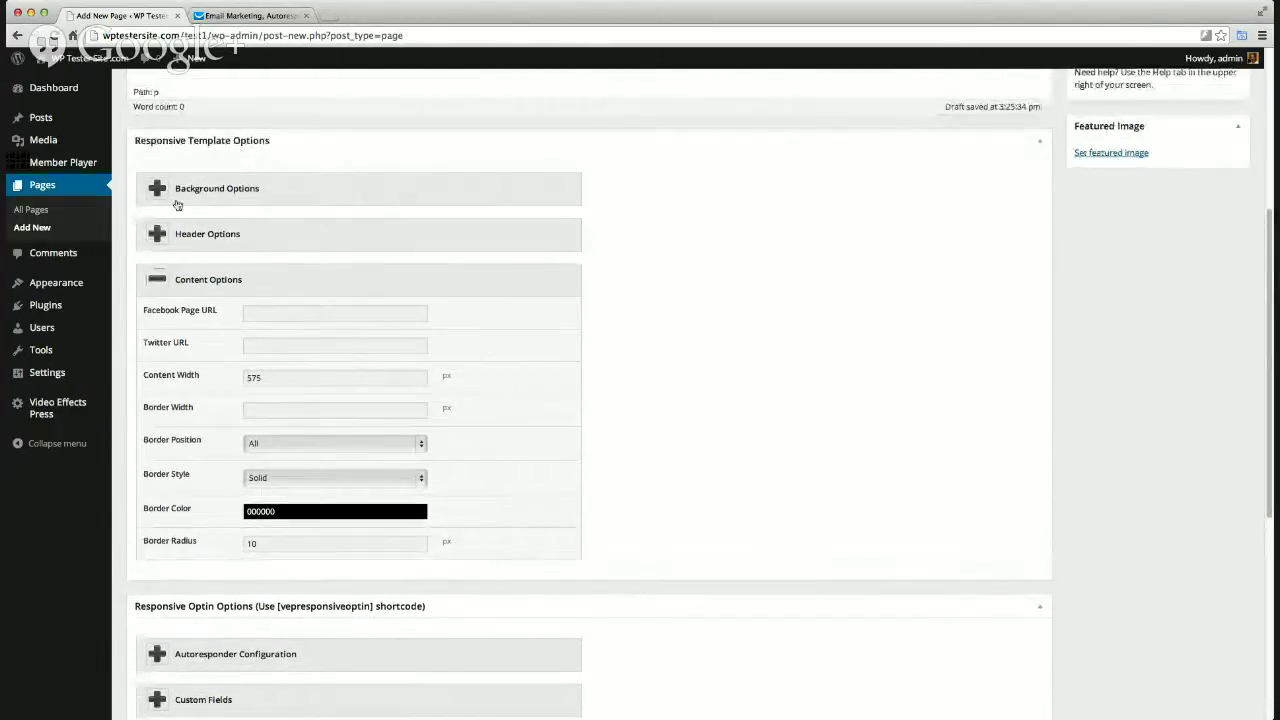
click(162, 193)
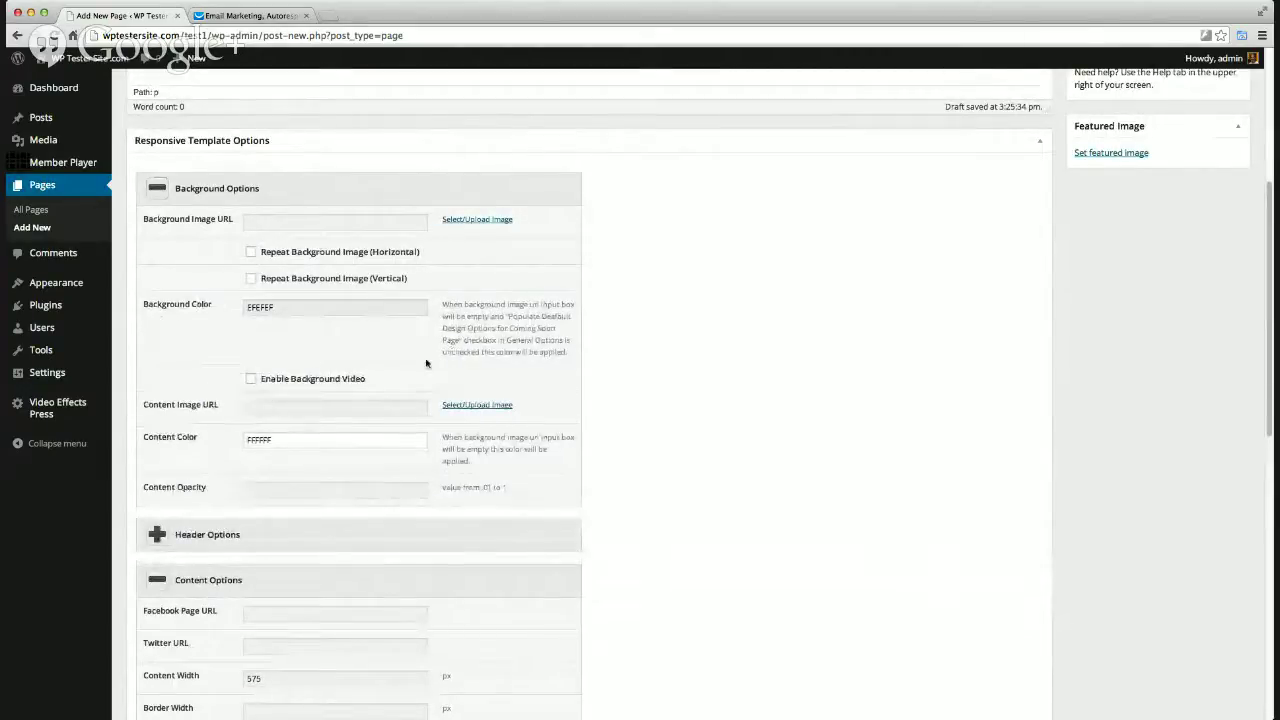
click(316, 433)
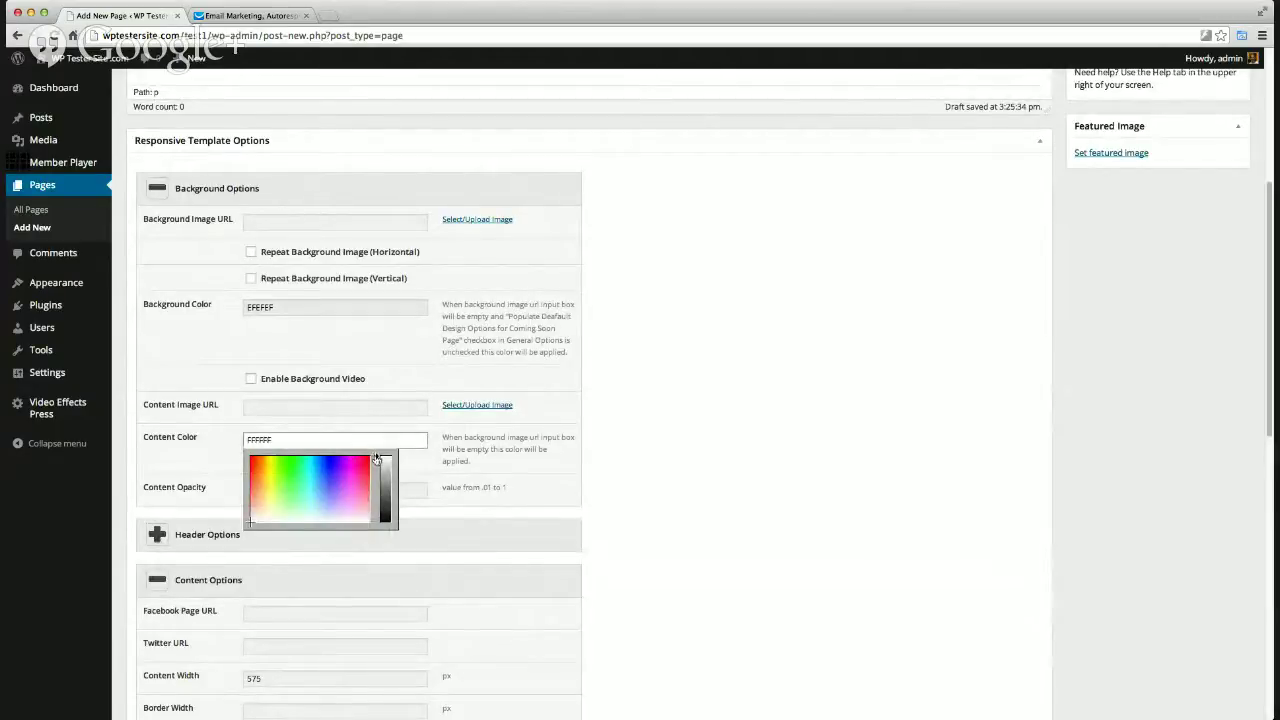
drag(377, 459, 387, 531)
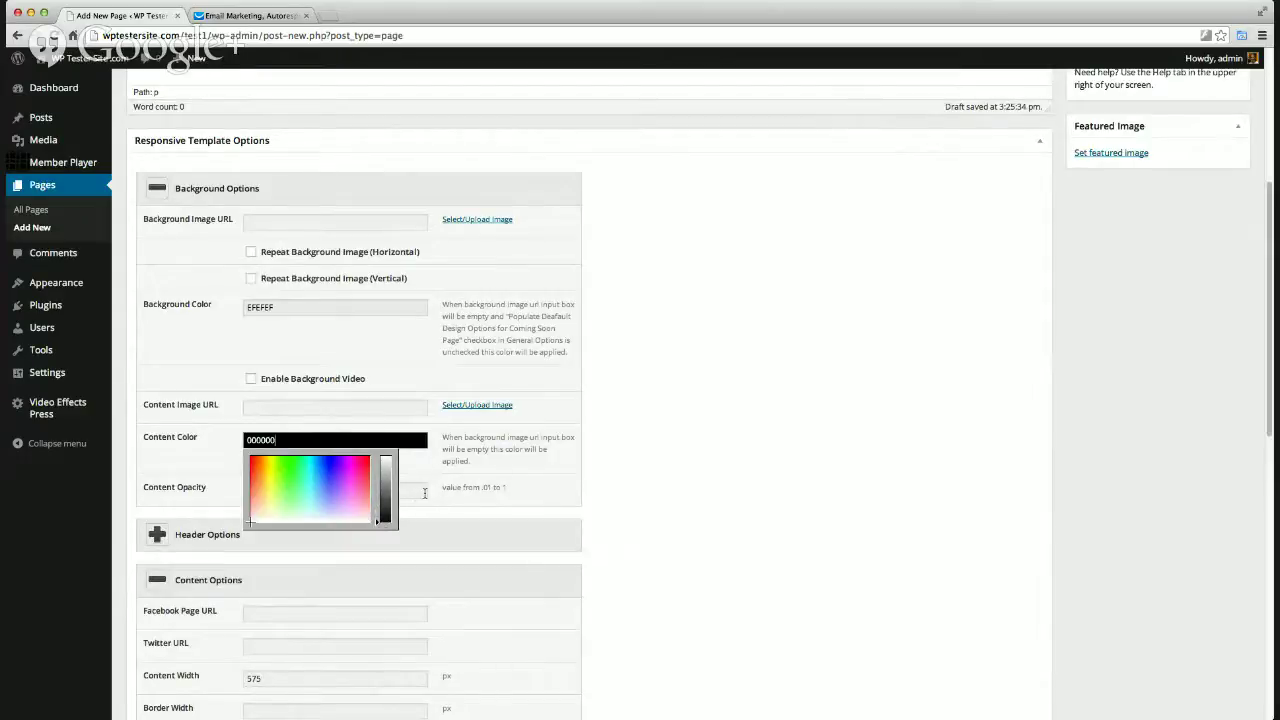
click(415, 492)
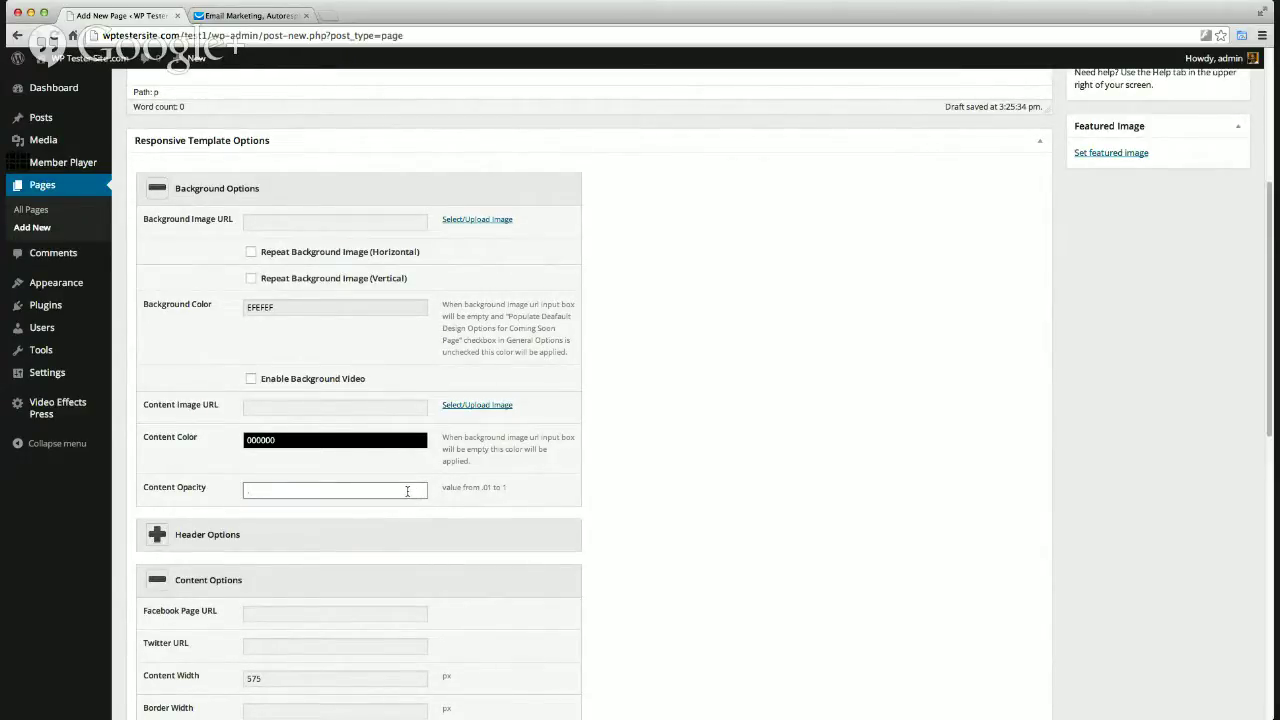
text(35)
click(662, 518)
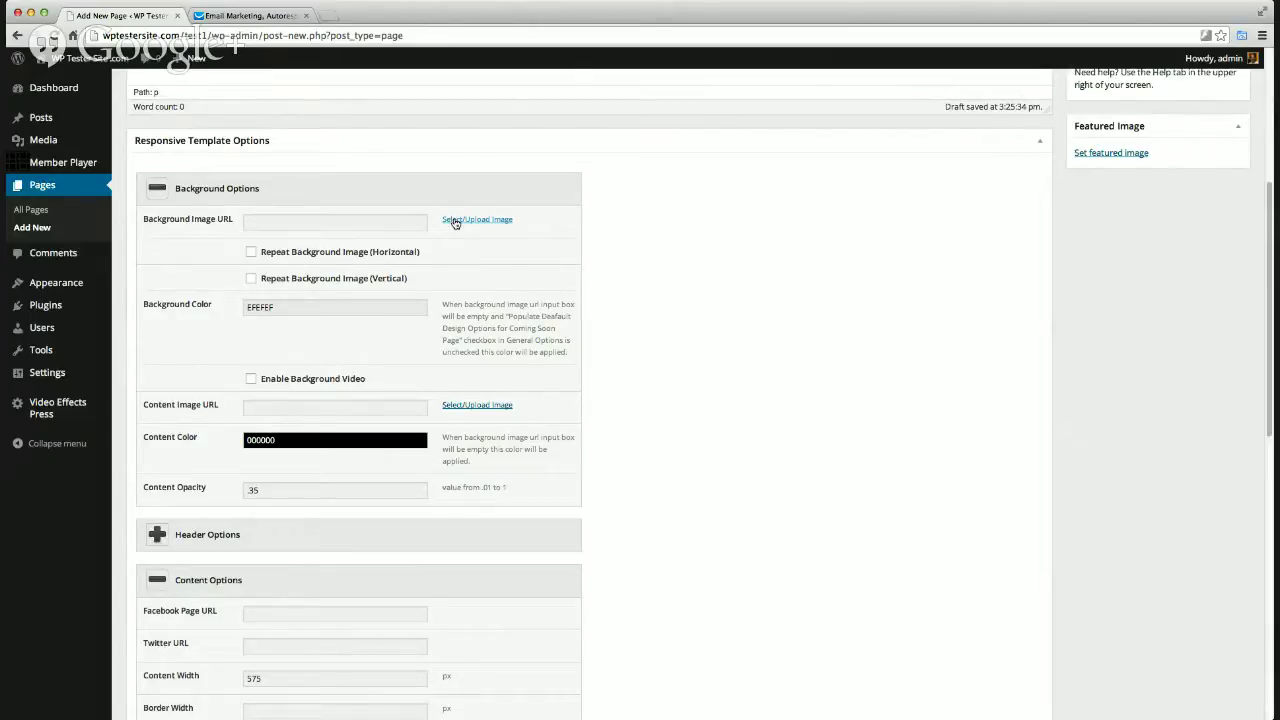
Upload the image 1504873.jpg and select it as the template's background image
click(454, 222)
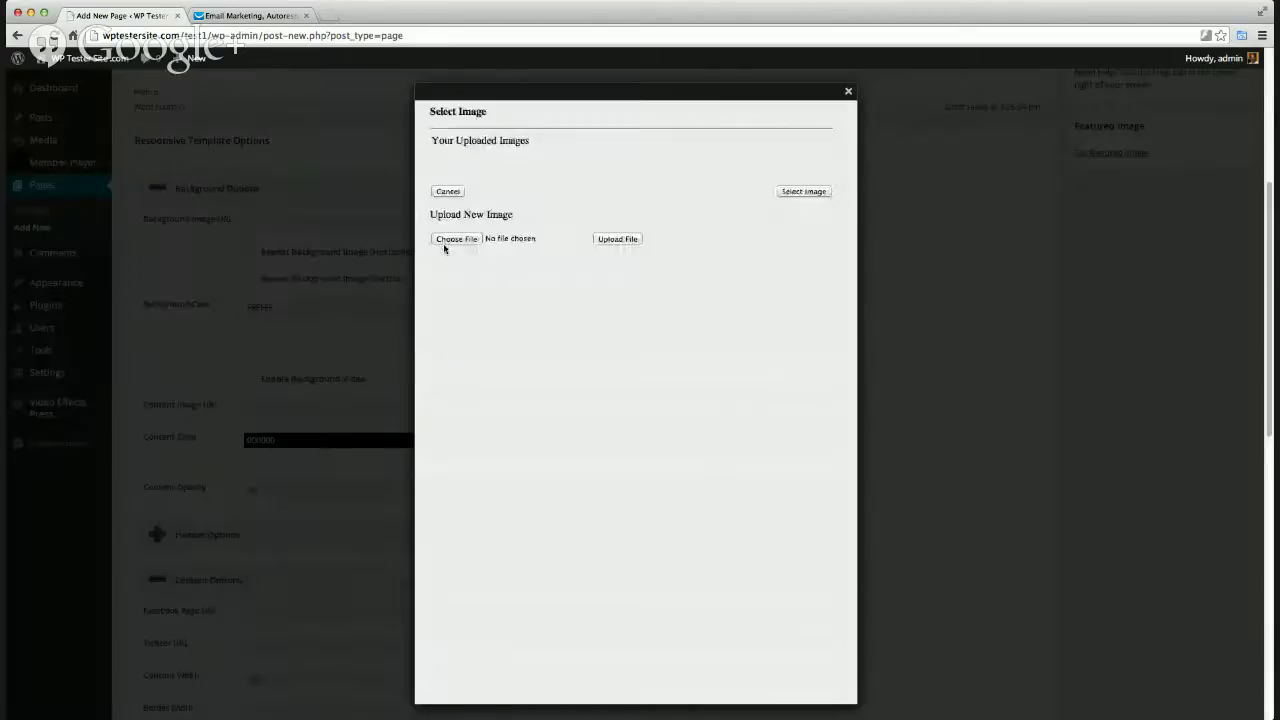
click(848, 91)
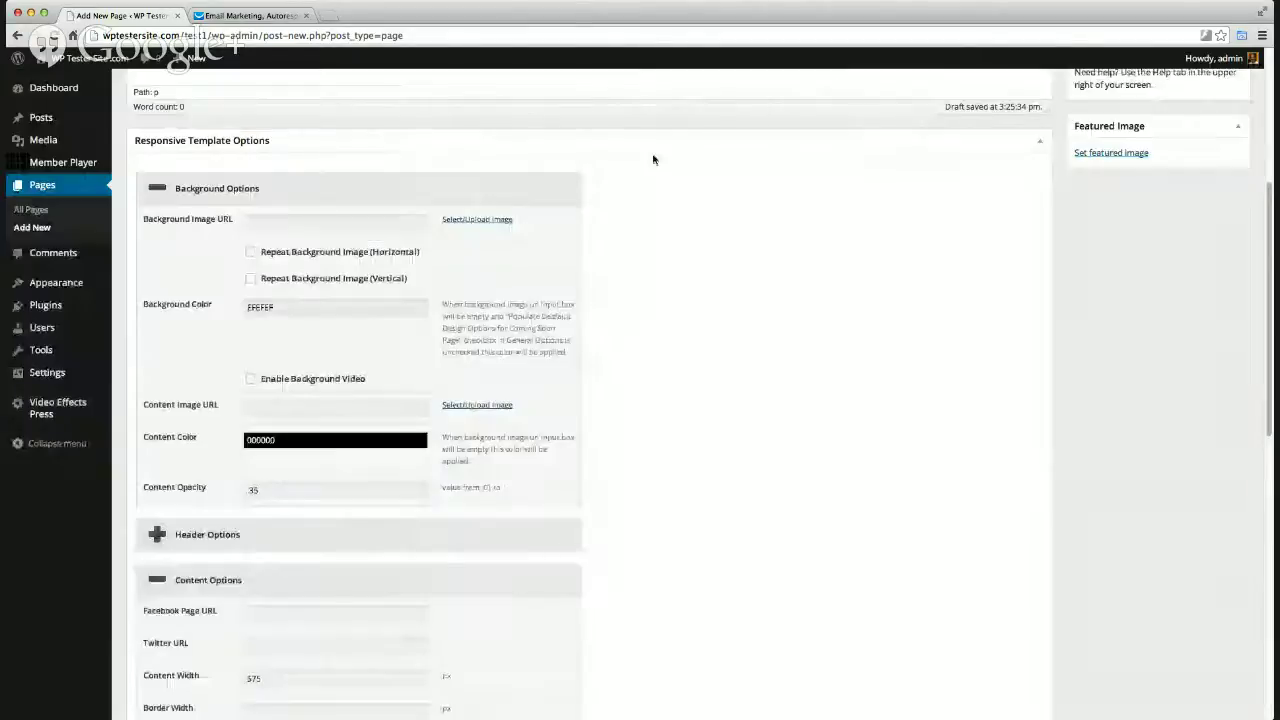
click(477, 219)
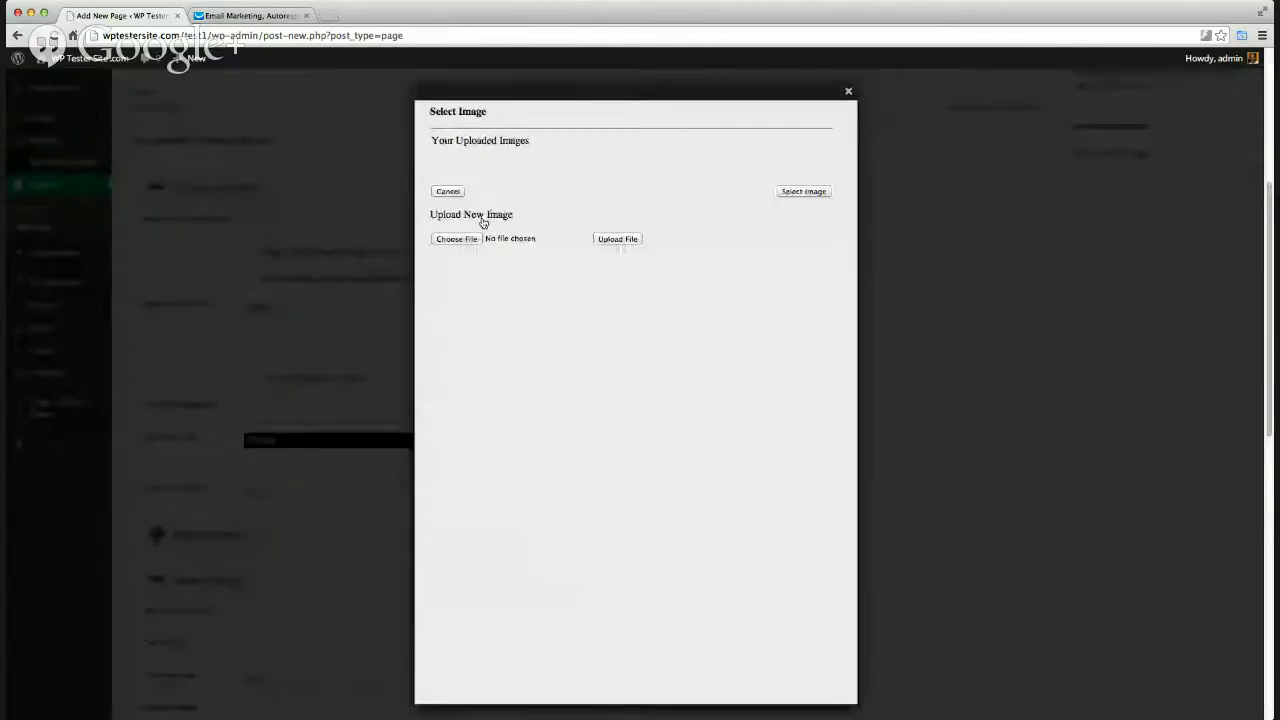
click(456, 239)
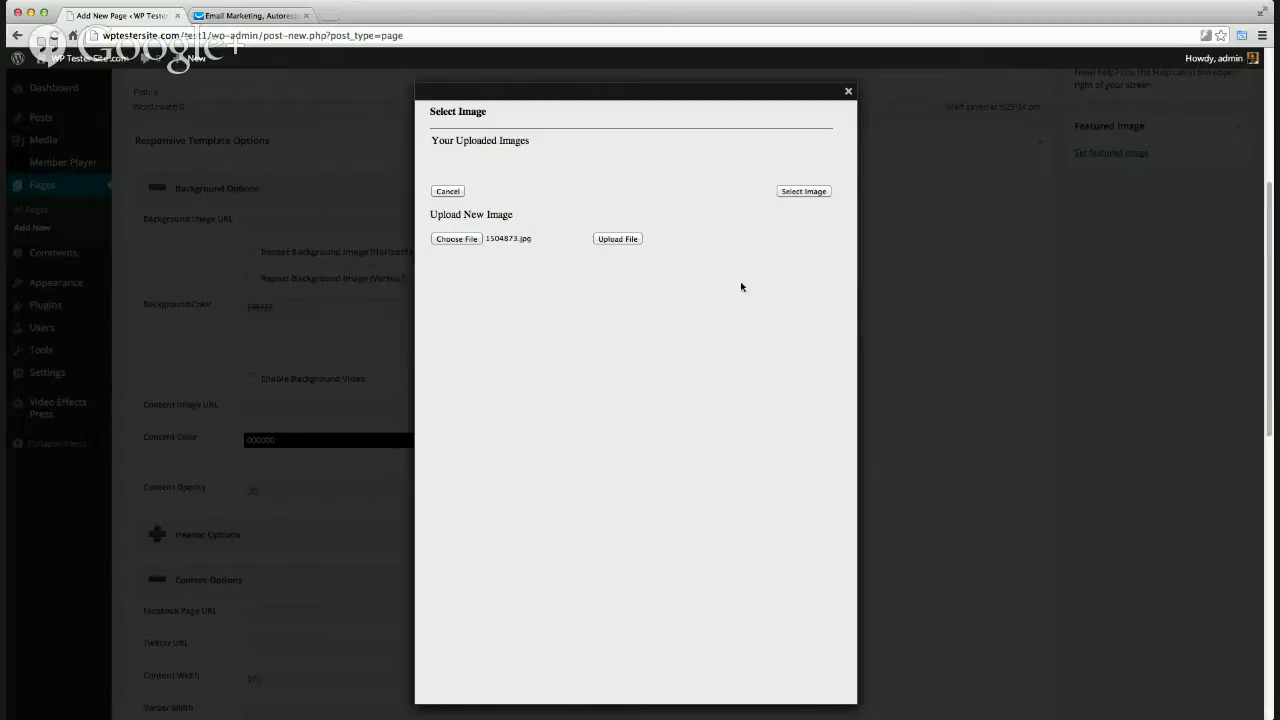
click(616, 240)
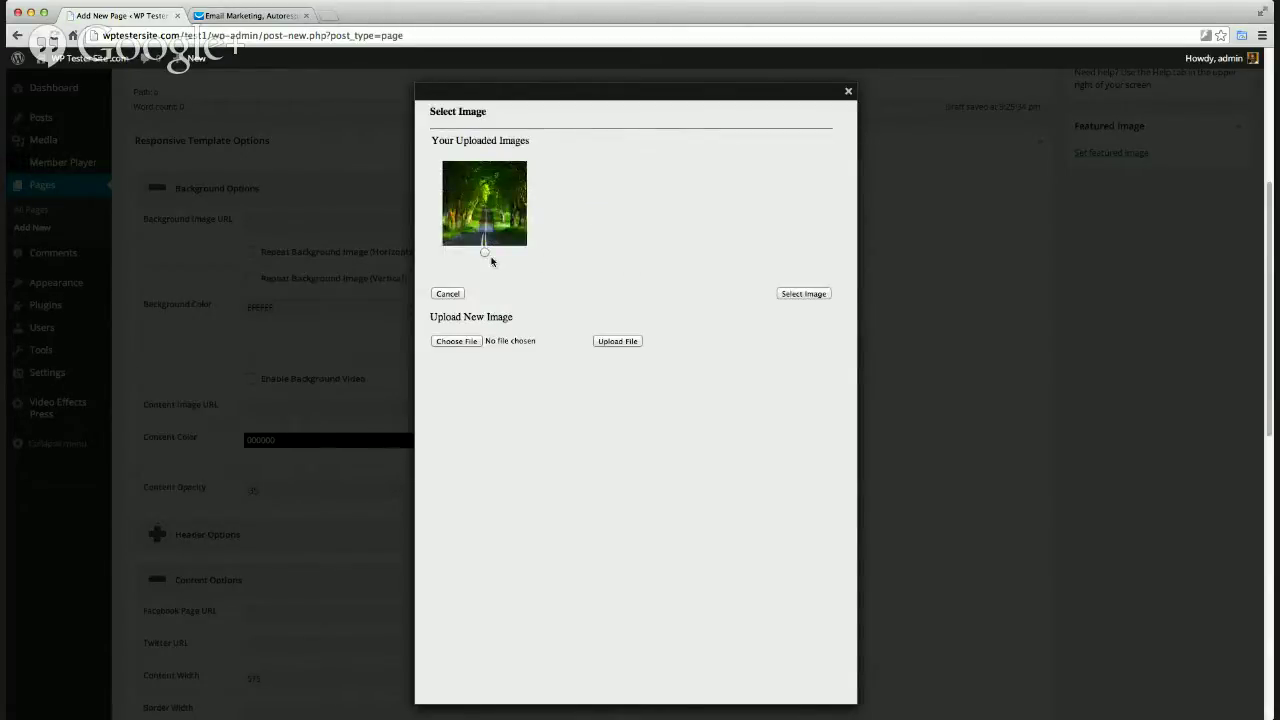
click(484, 253)
click(795, 296)
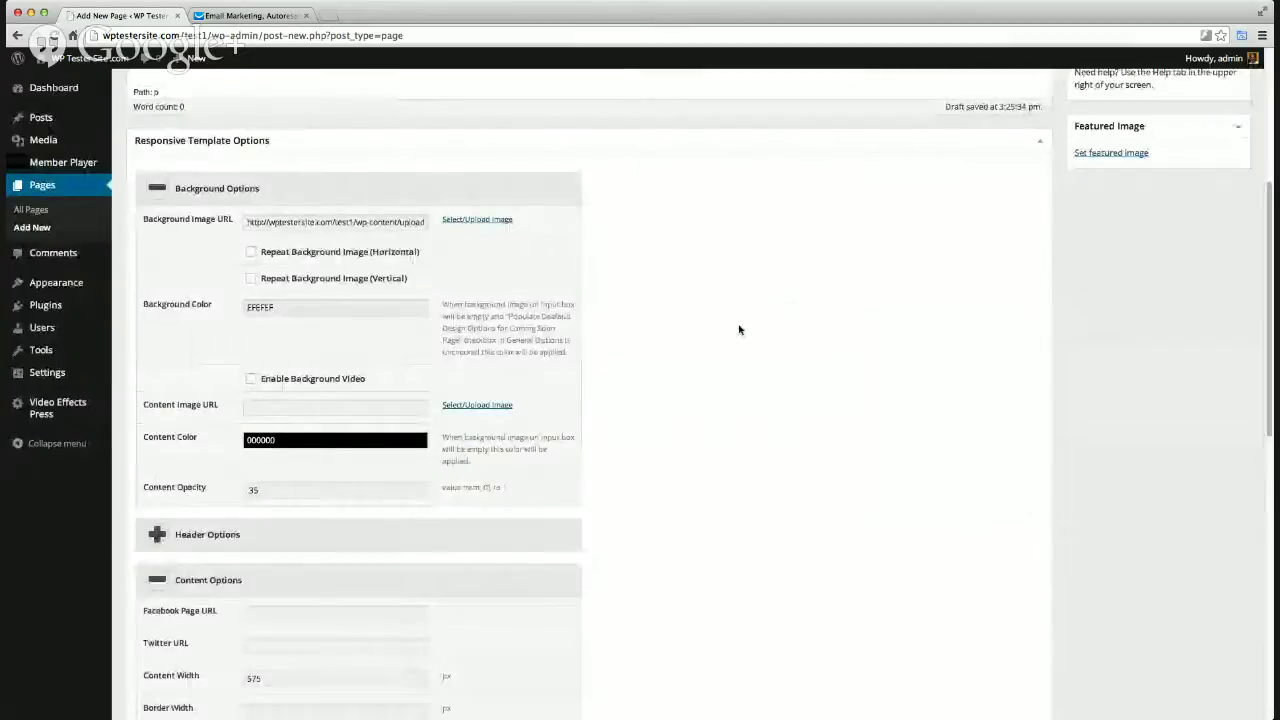
Look over the remaining template and optin options, and publish the page
scroll(739, 329, down, 1)
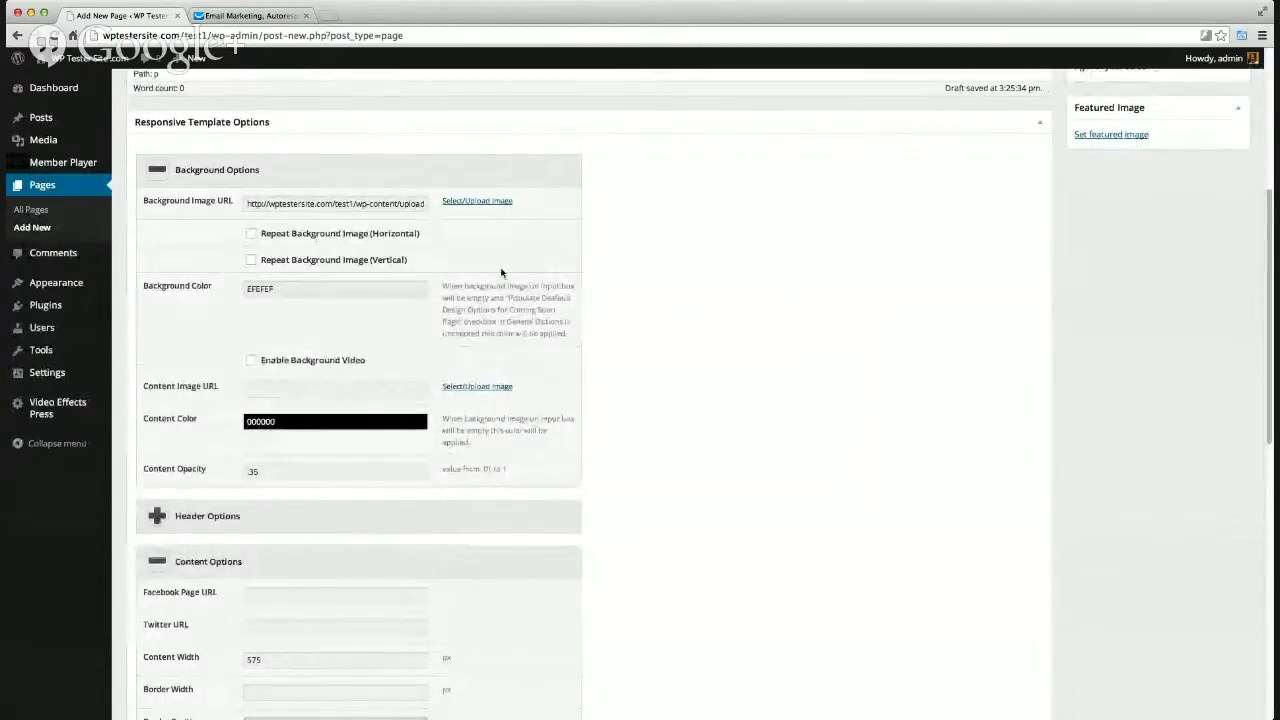
scroll(504, 272, down, 5)
scroll(507, 272, up, 3)
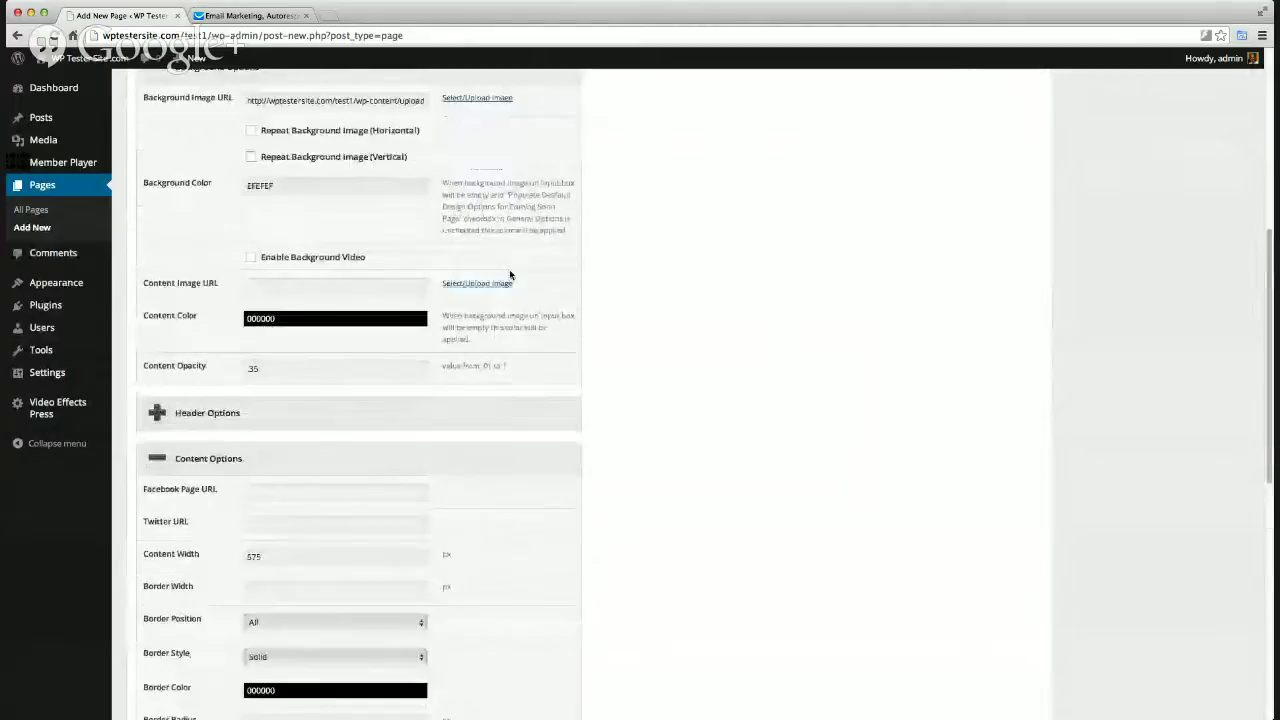
scroll(509, 269, down, 8)
scroll(650, 281, down, 5)
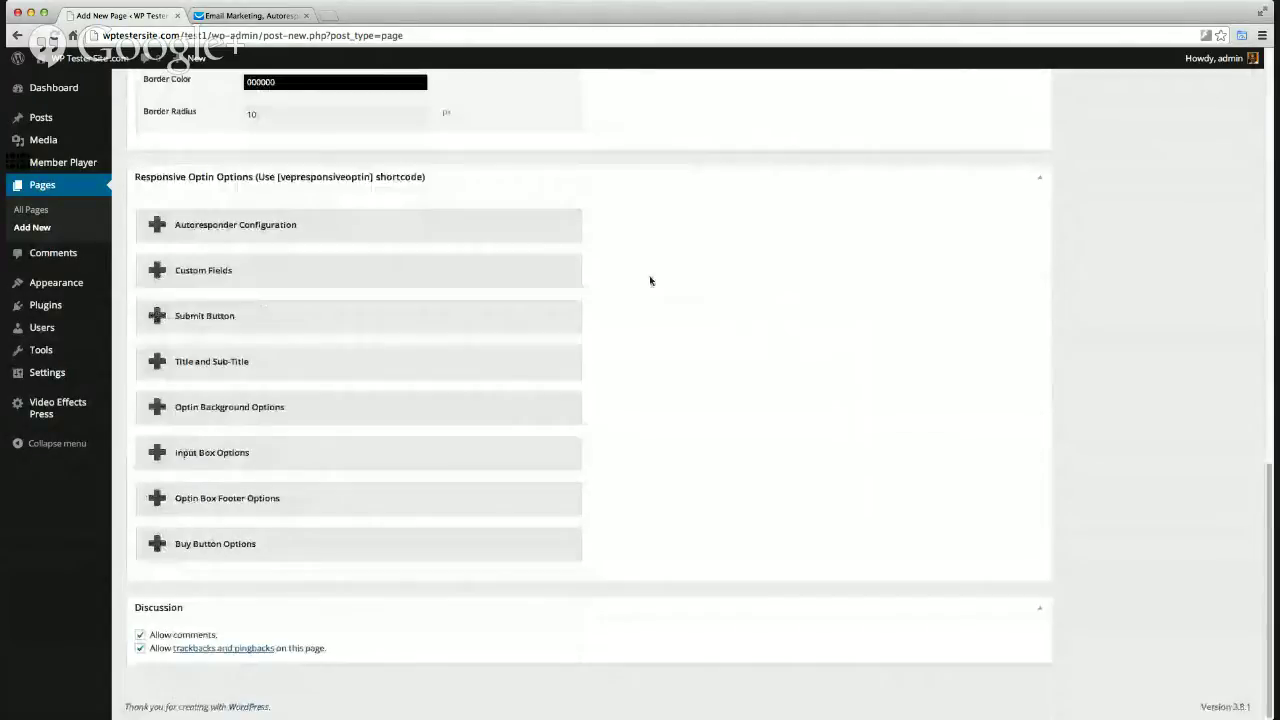
scroll(700, 300, up, 1)
scroll(716, 307, up, 20)
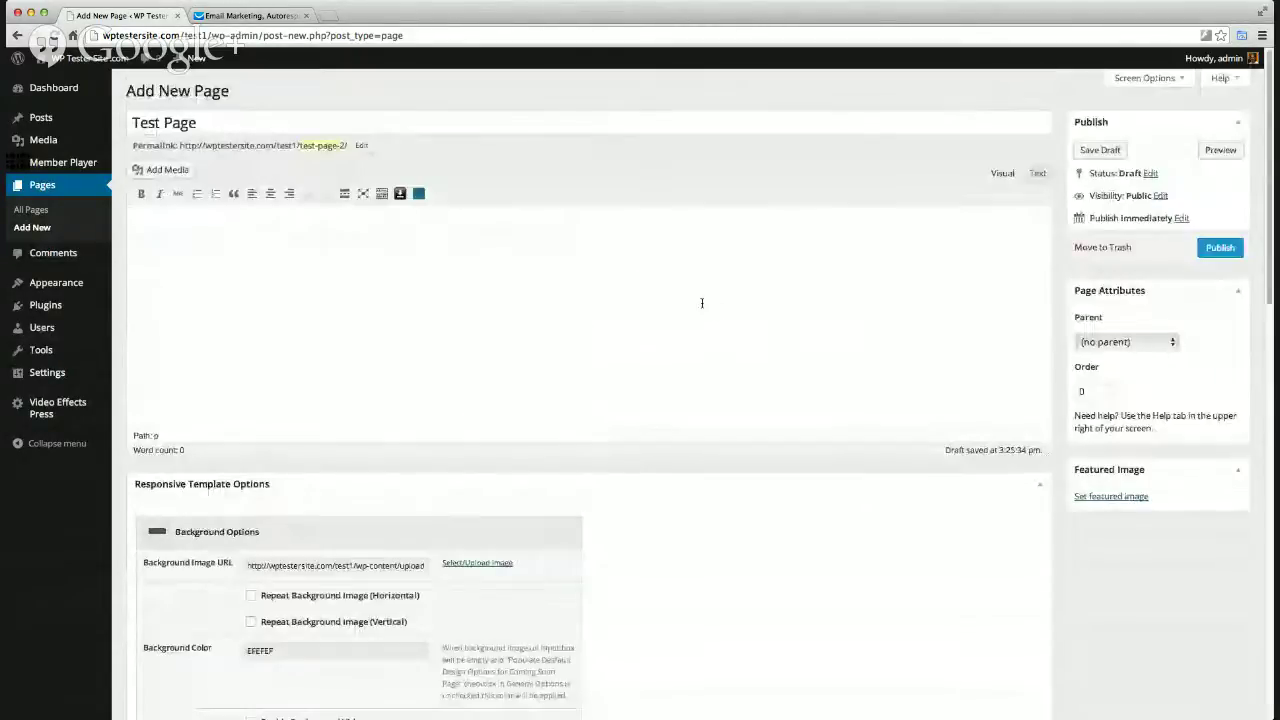
click(1219, 250)
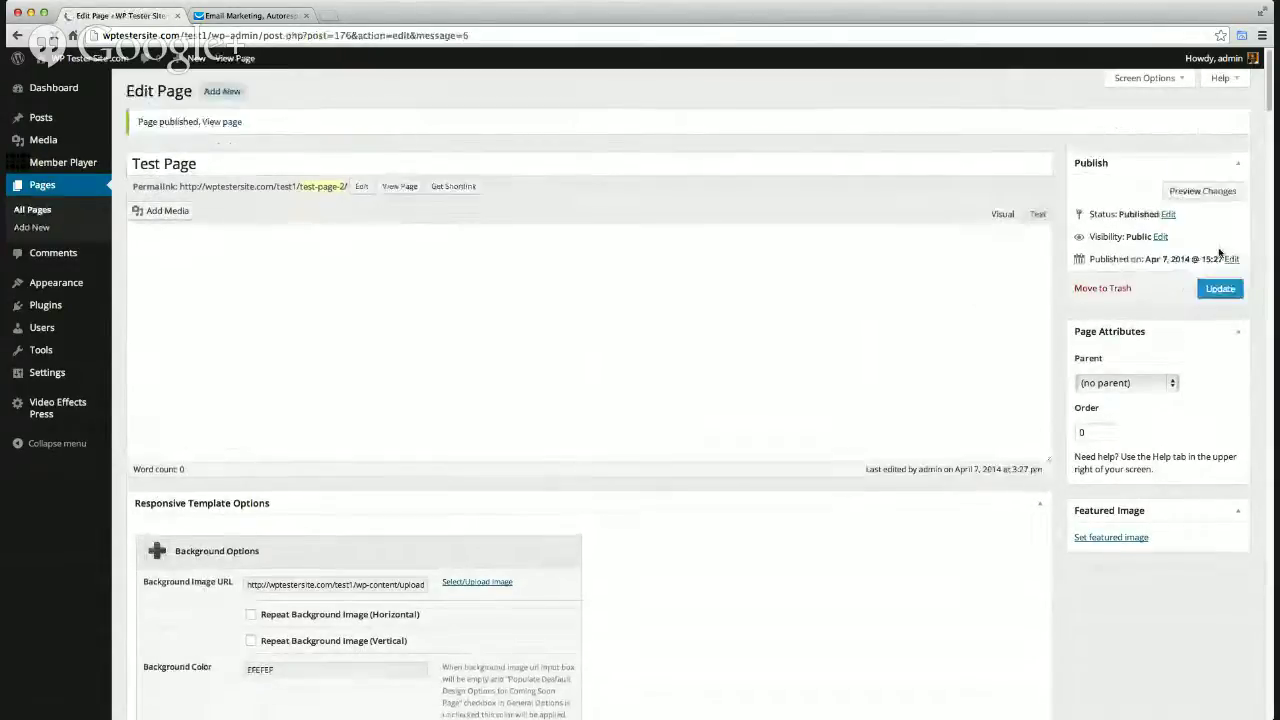
View the published Test Page in a separate browser tab and return to the page editor
double_click(402, 187)
middle_click(412, 190)
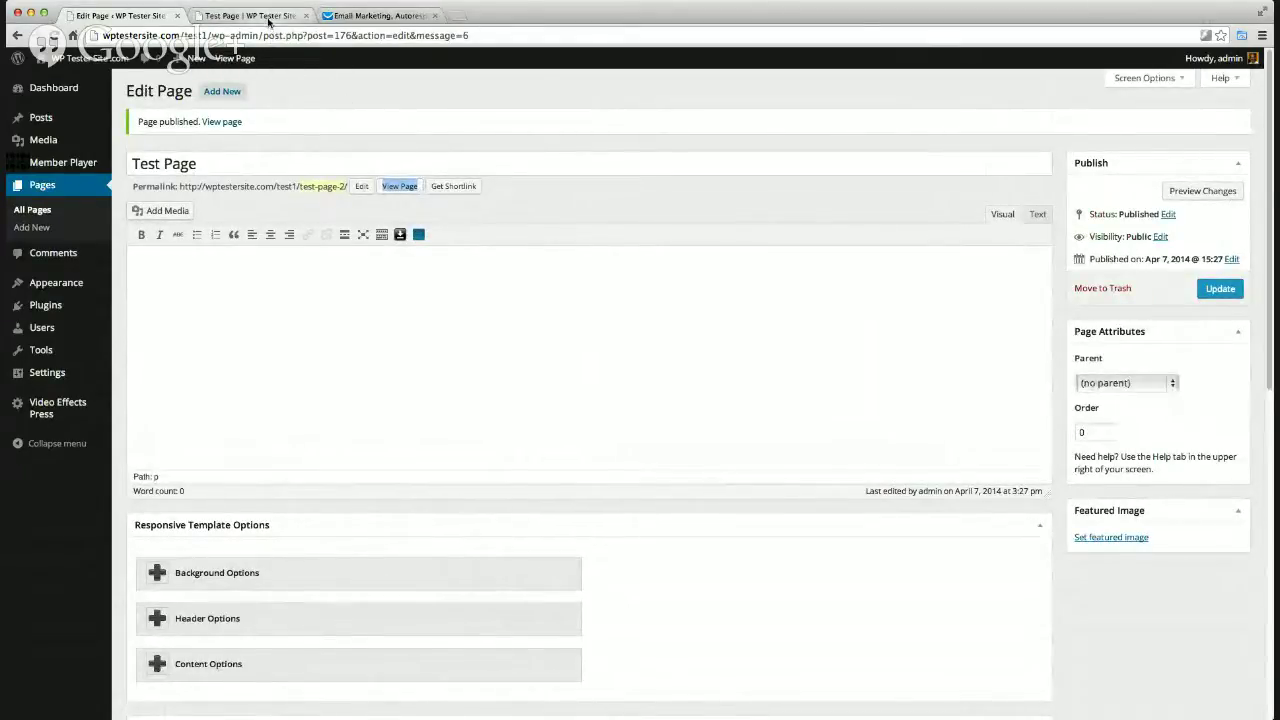
click(268, 18)
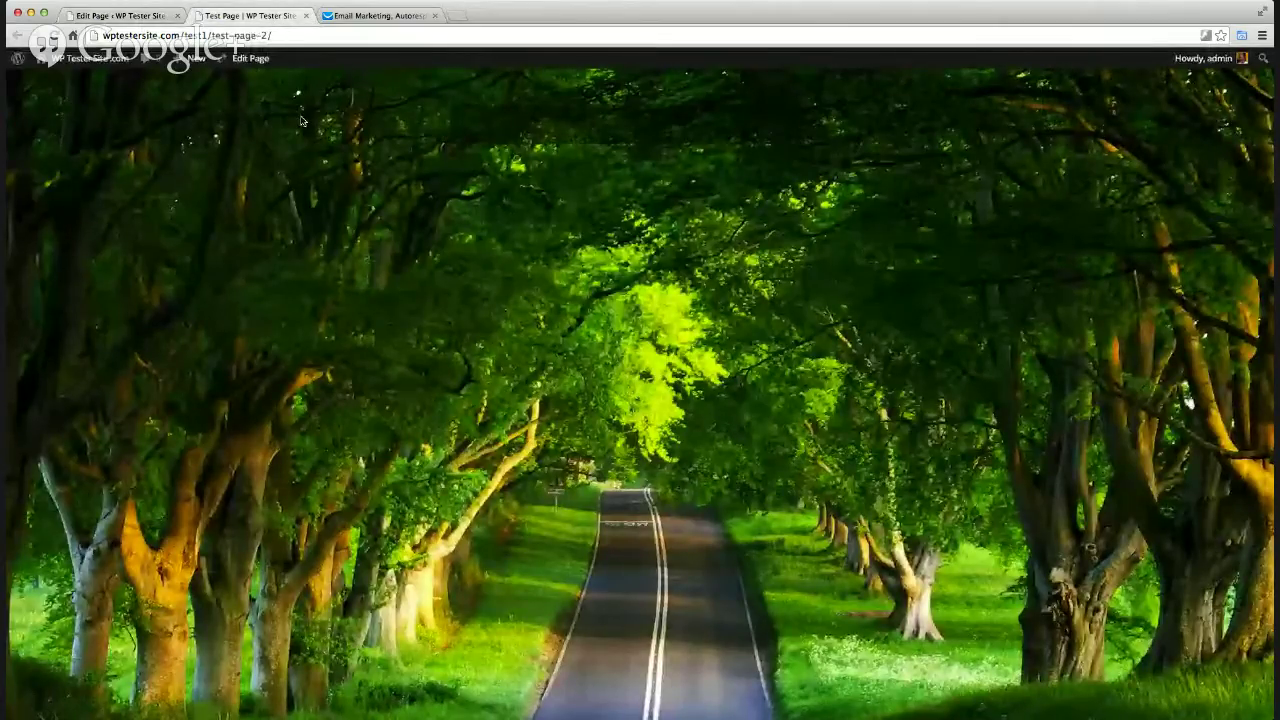
key(ctrl+shift+Tab)
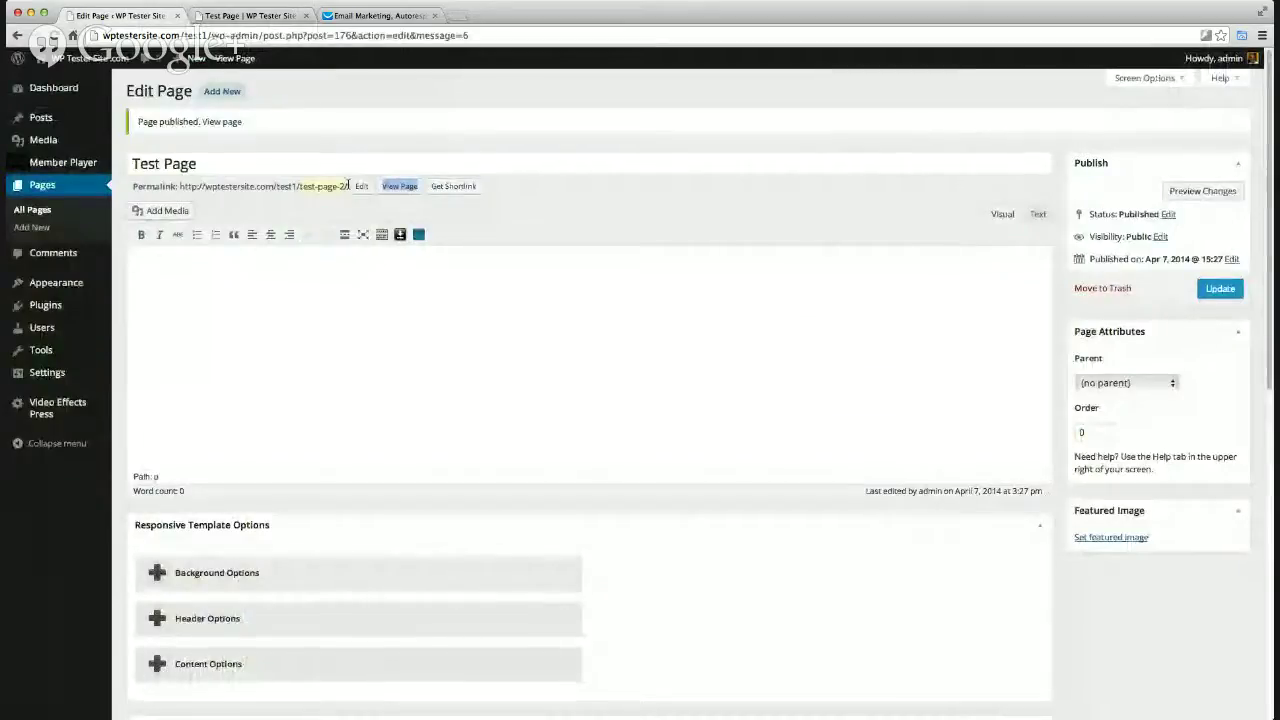
drag(347, 186, 178, 187)
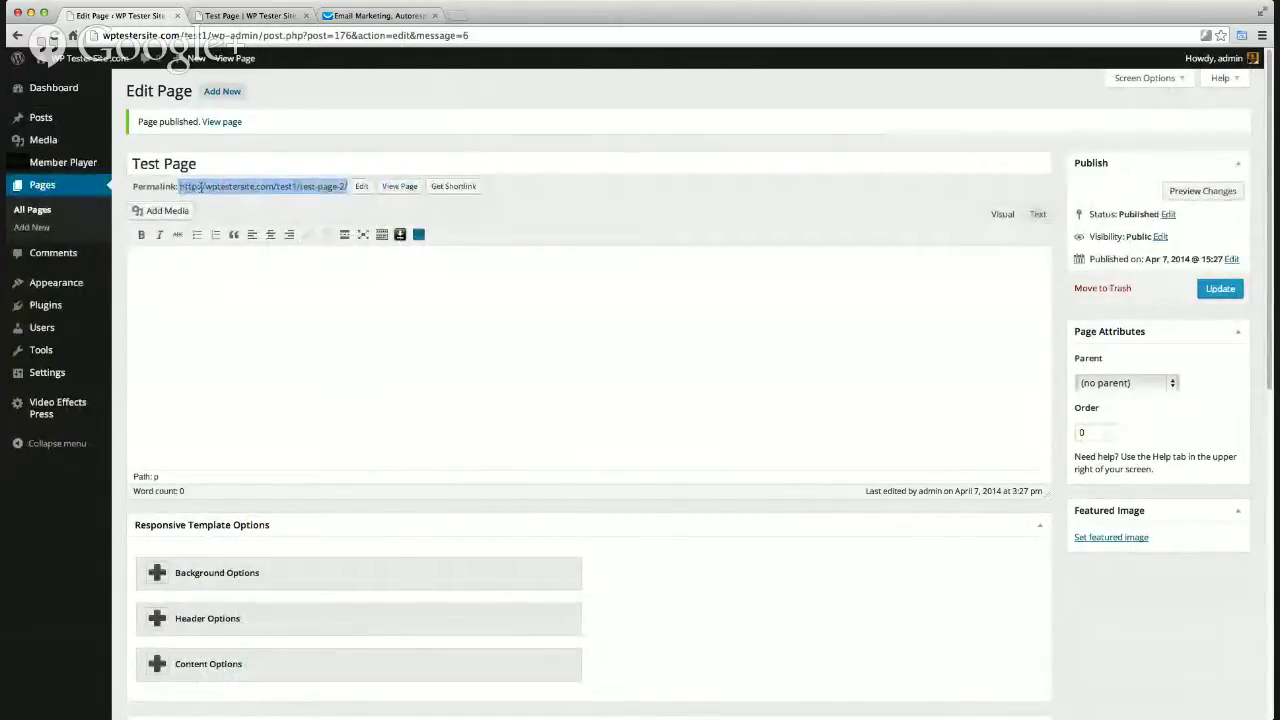
click(202, 186)
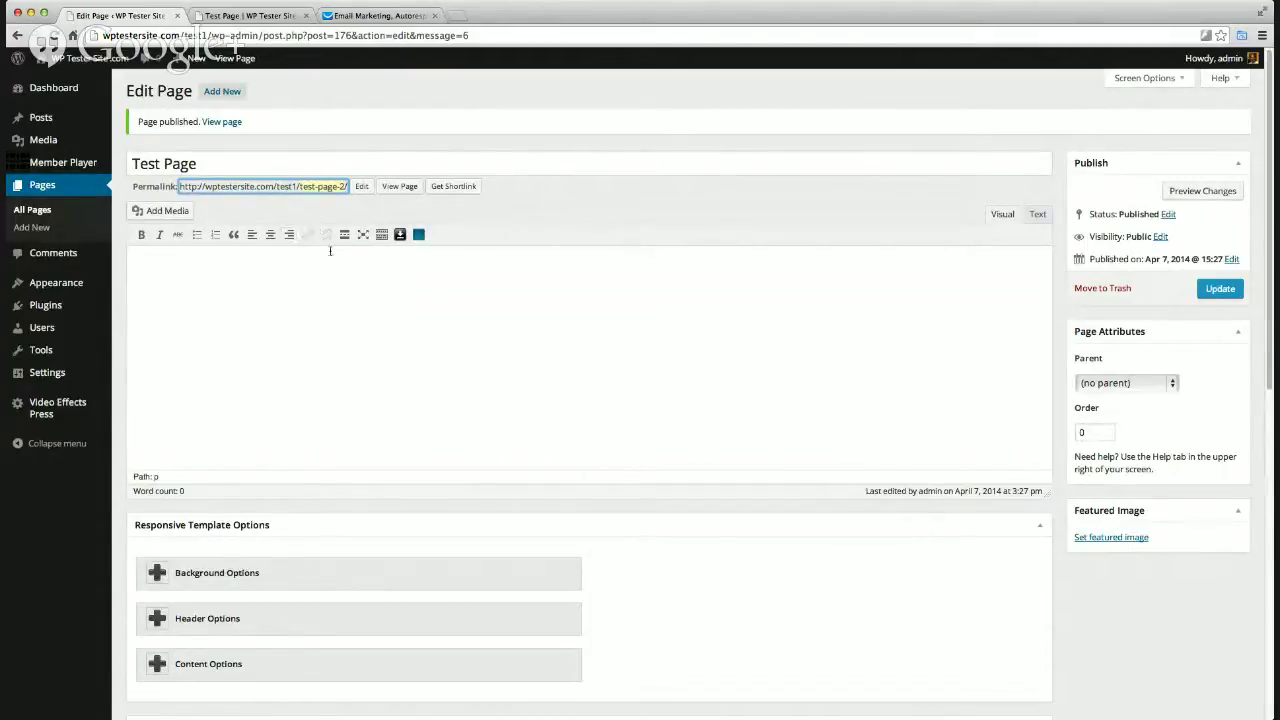
click(382, 257)
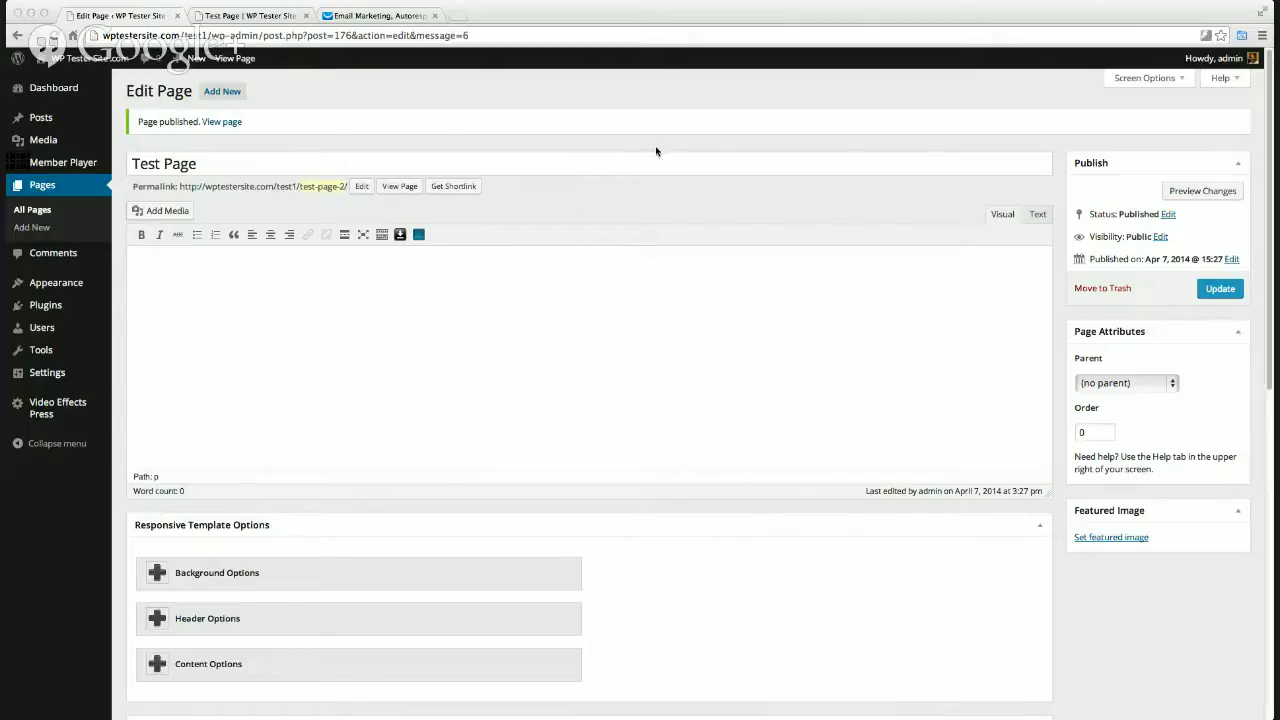
View the published Test Page, return to the page editor and look over the responsive template and optin option sections
click(278, 16)
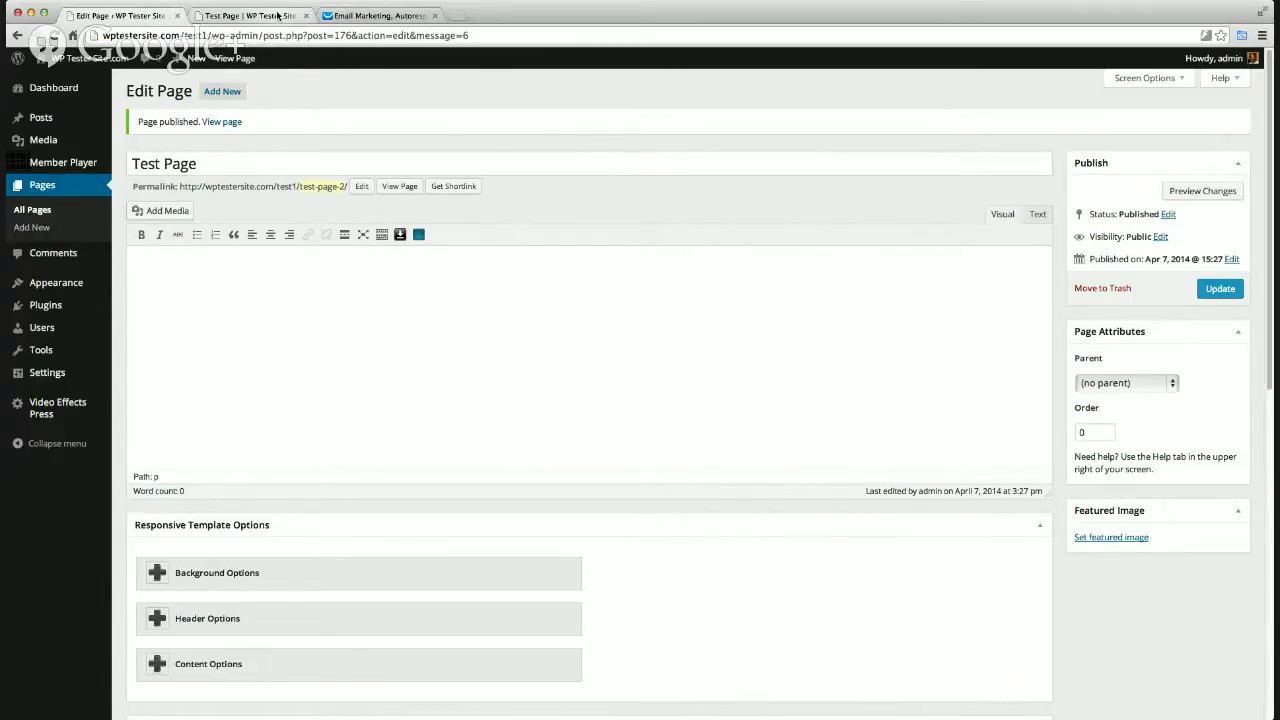
click(278, 16)
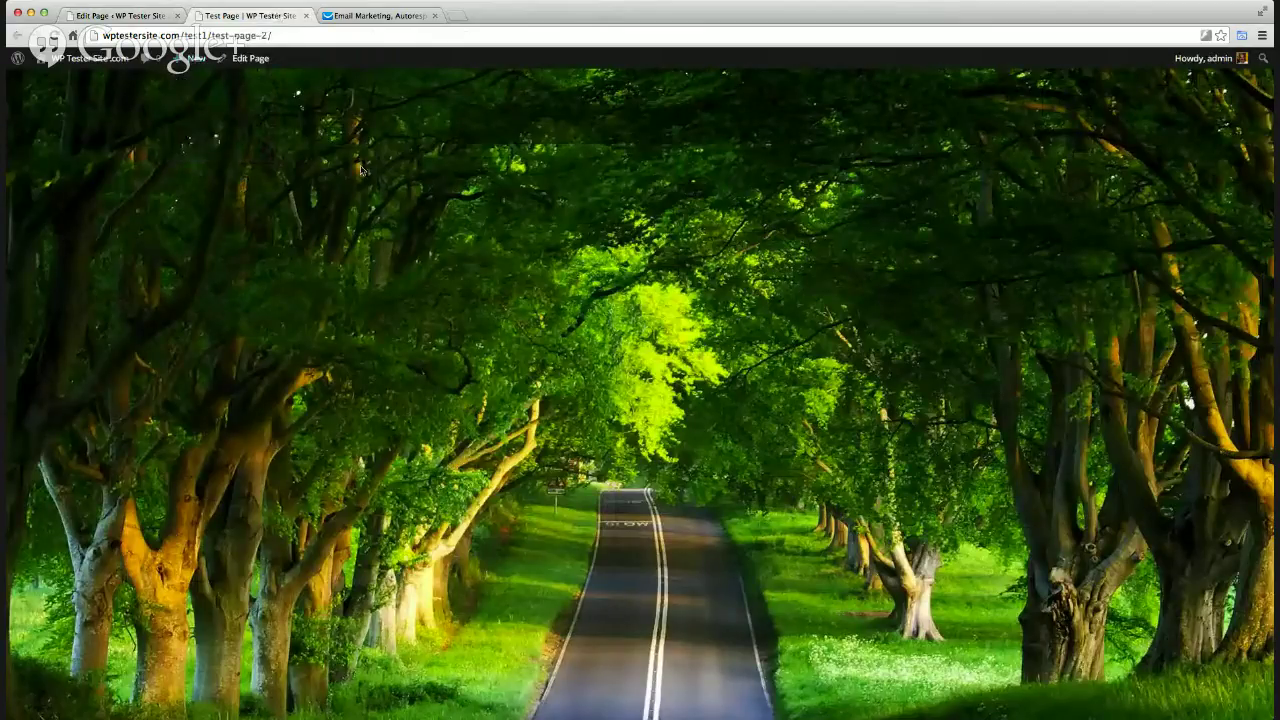
key(ctrl+shift+Tab)
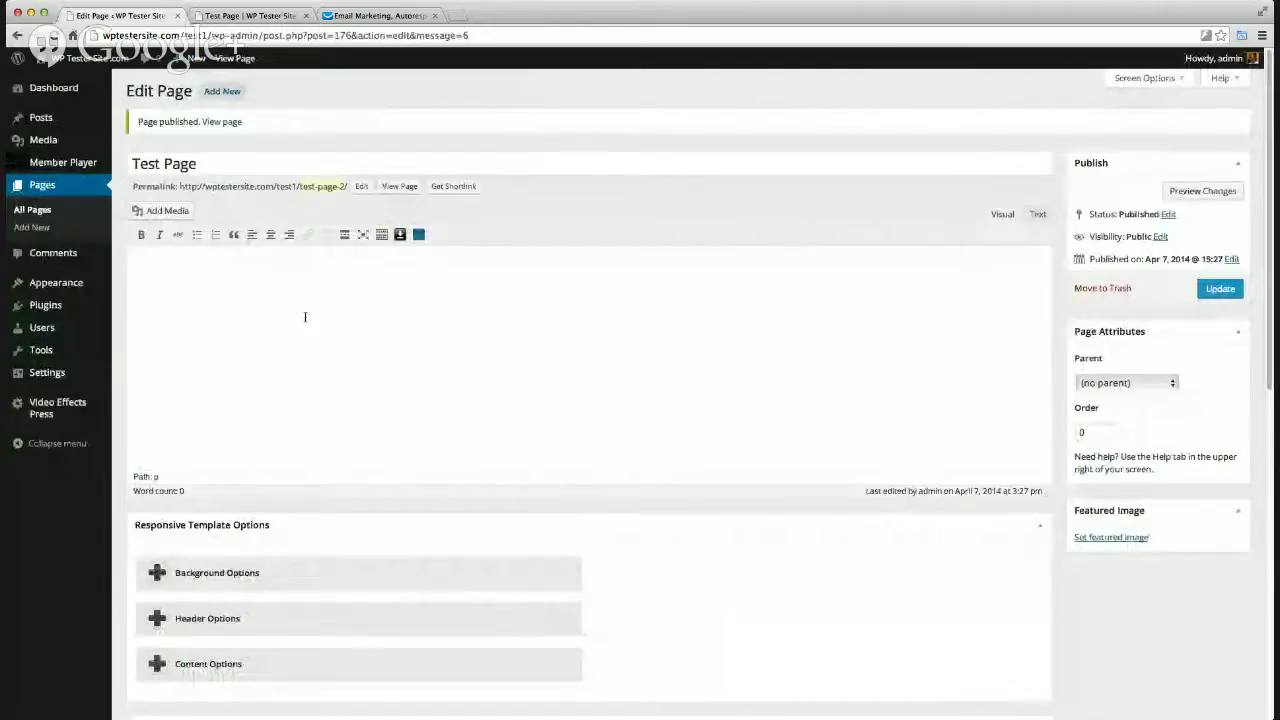
scroll(305, 317, down, 4)
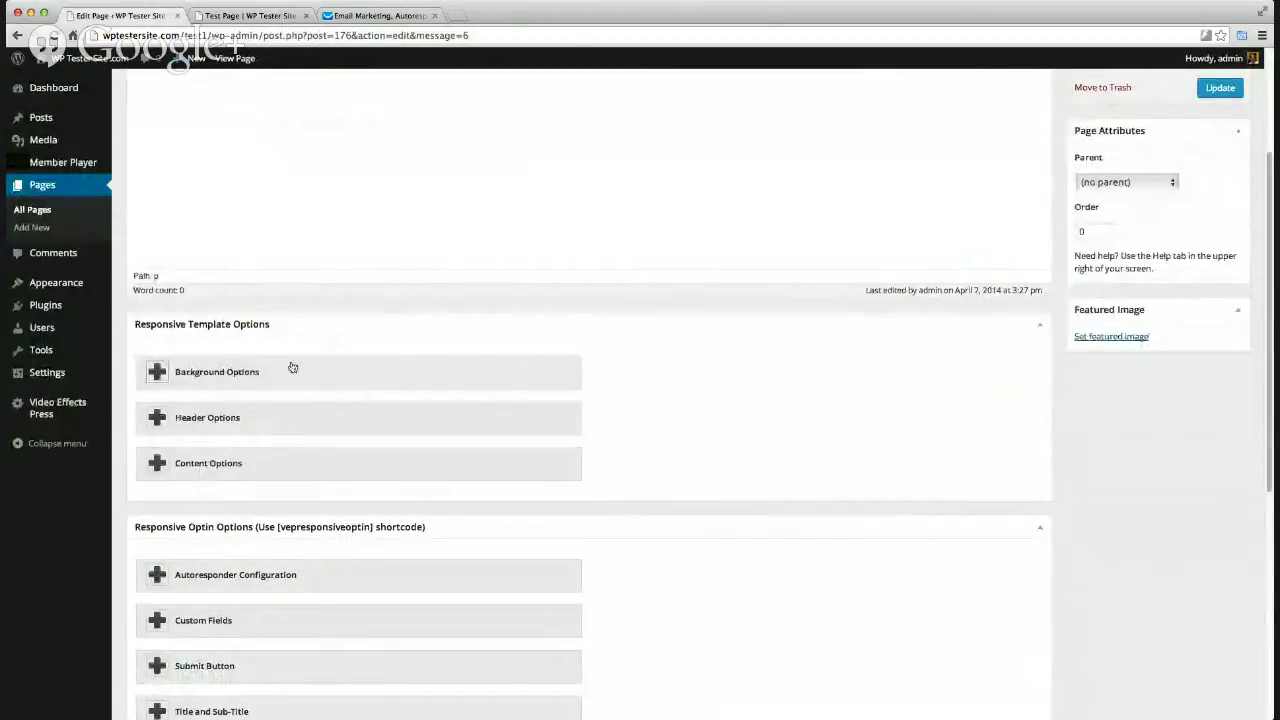
scroll(290, 368, down, 1)
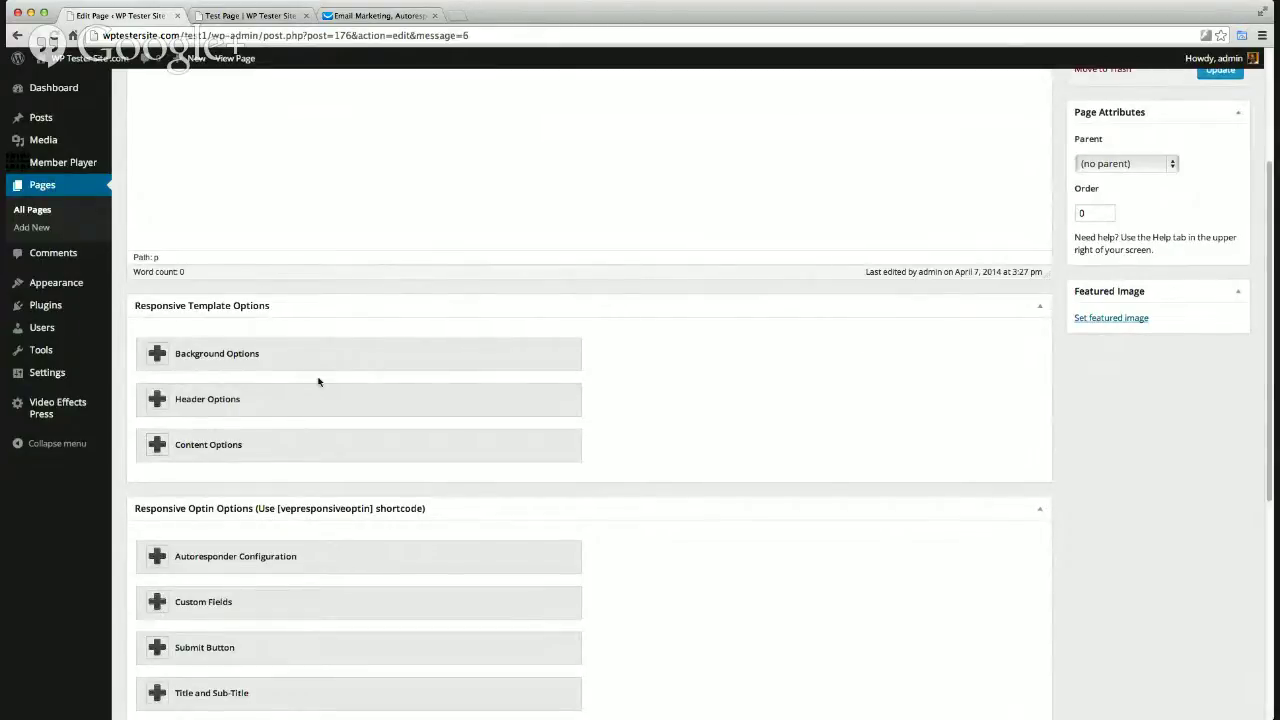
scroll(320, 378, up, 2)
scroll(331, 320, up, 1)
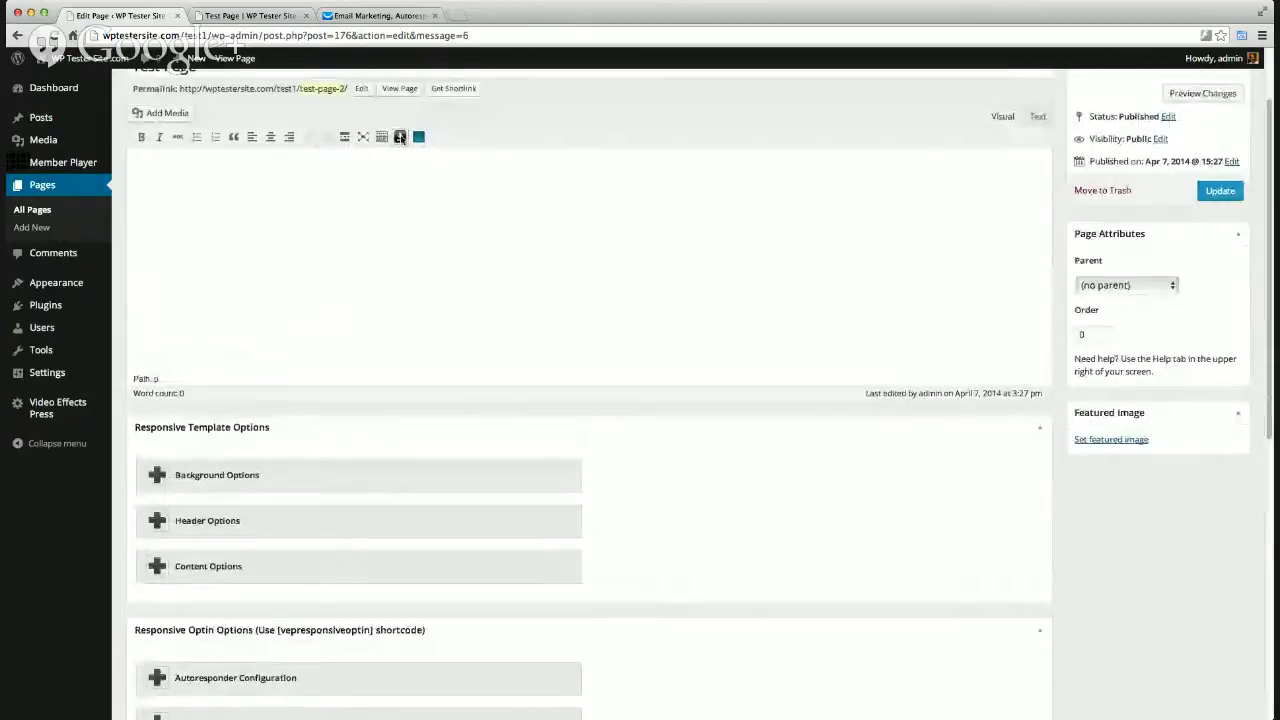
click(400, 136)
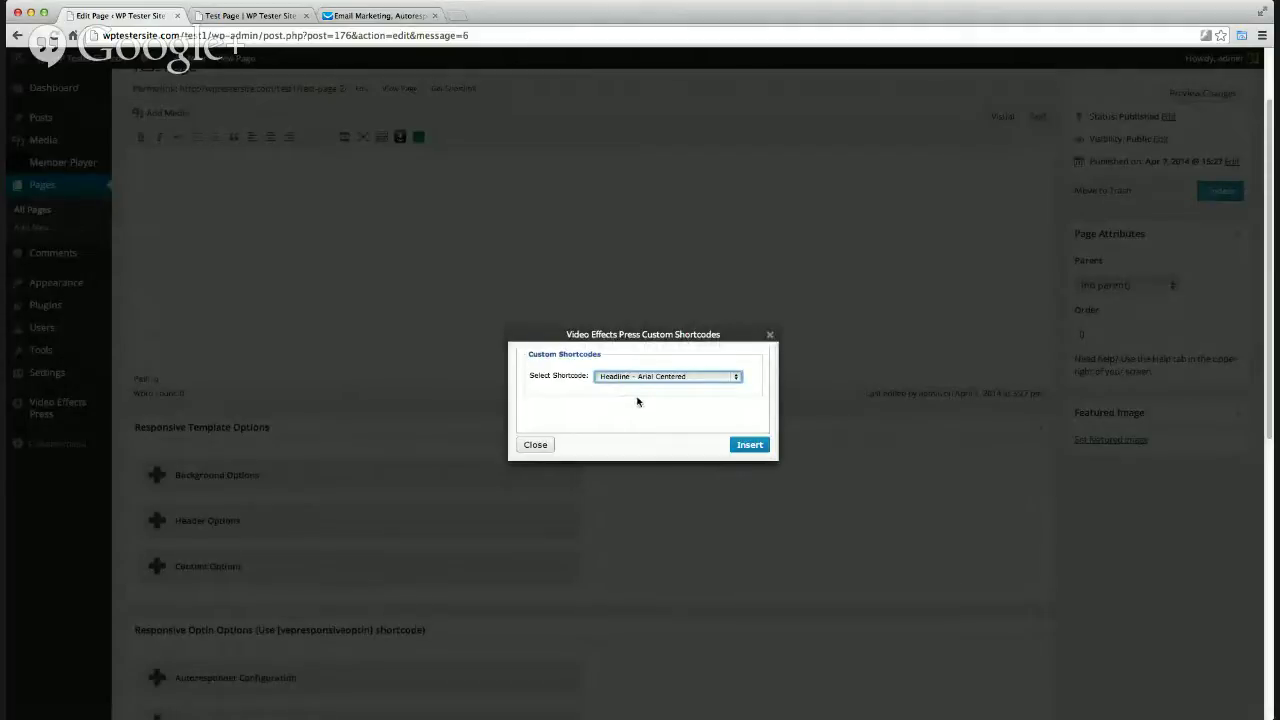
key(Down)
click(745, 448)
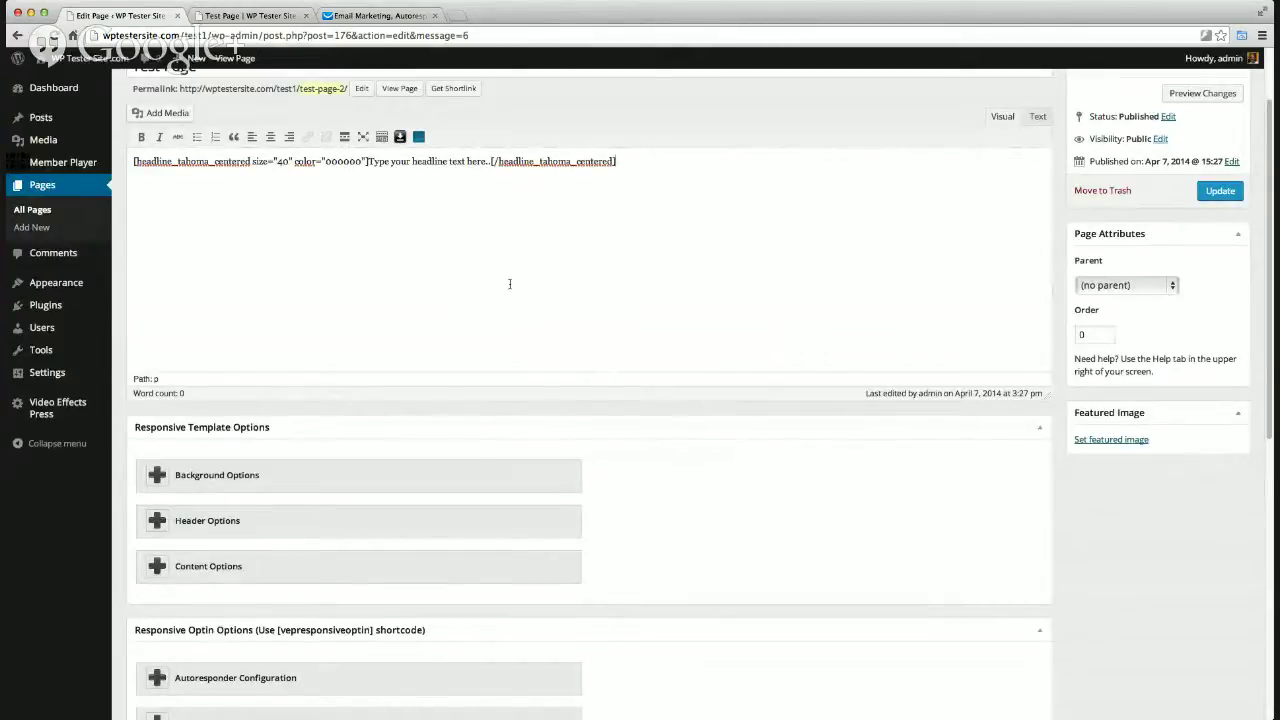
double_click(282, 162)
text(34)
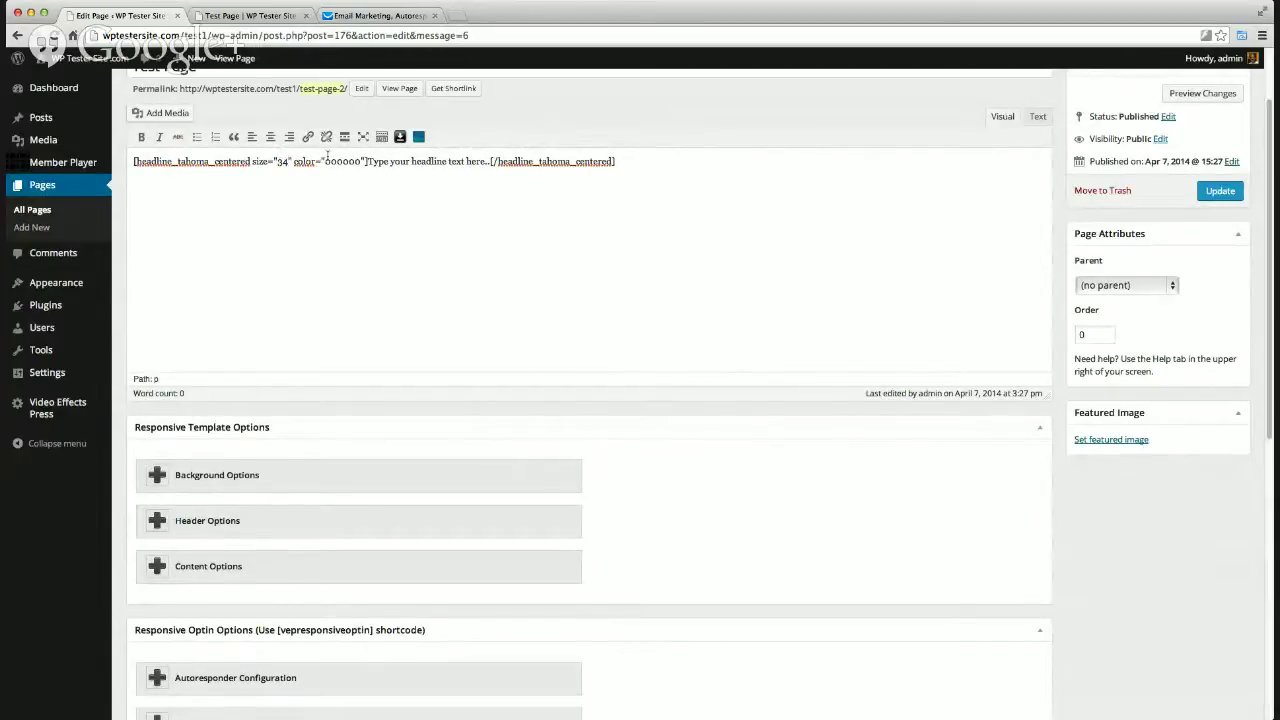
drag(362, 161, 326, 167)
text(fff)
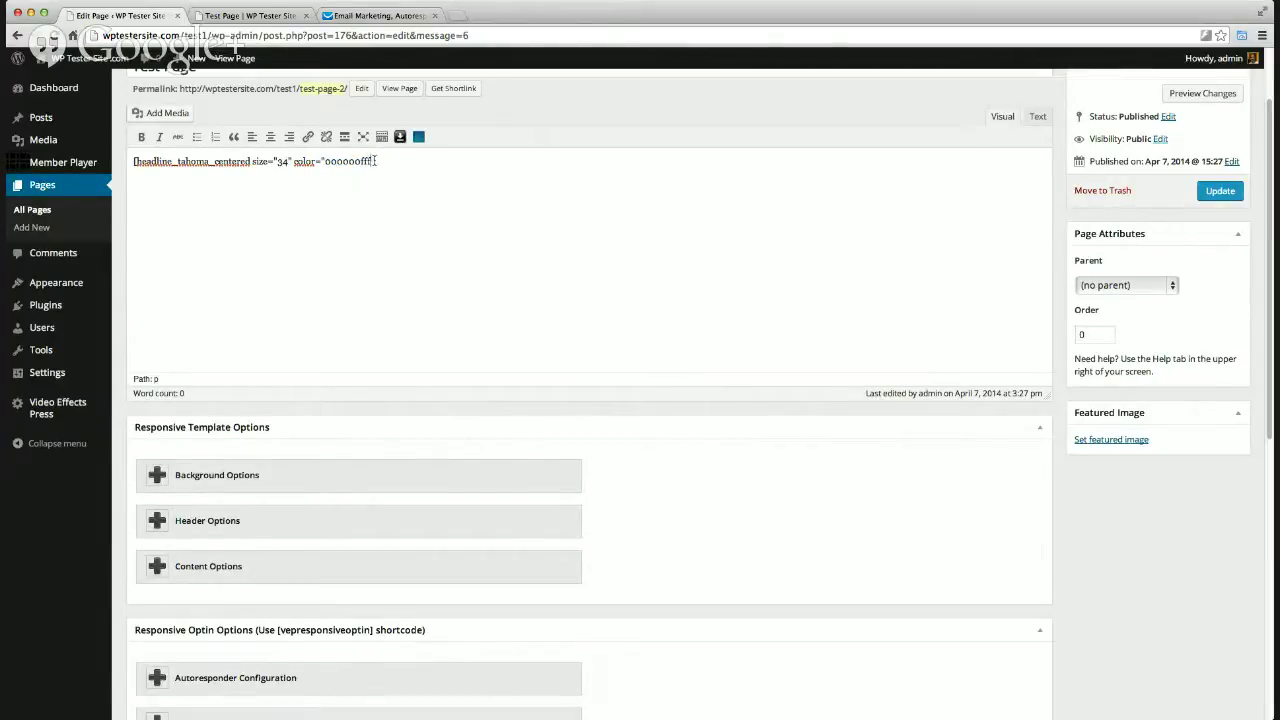
drag(371, 161, 132, 156)
key(BackSpace)
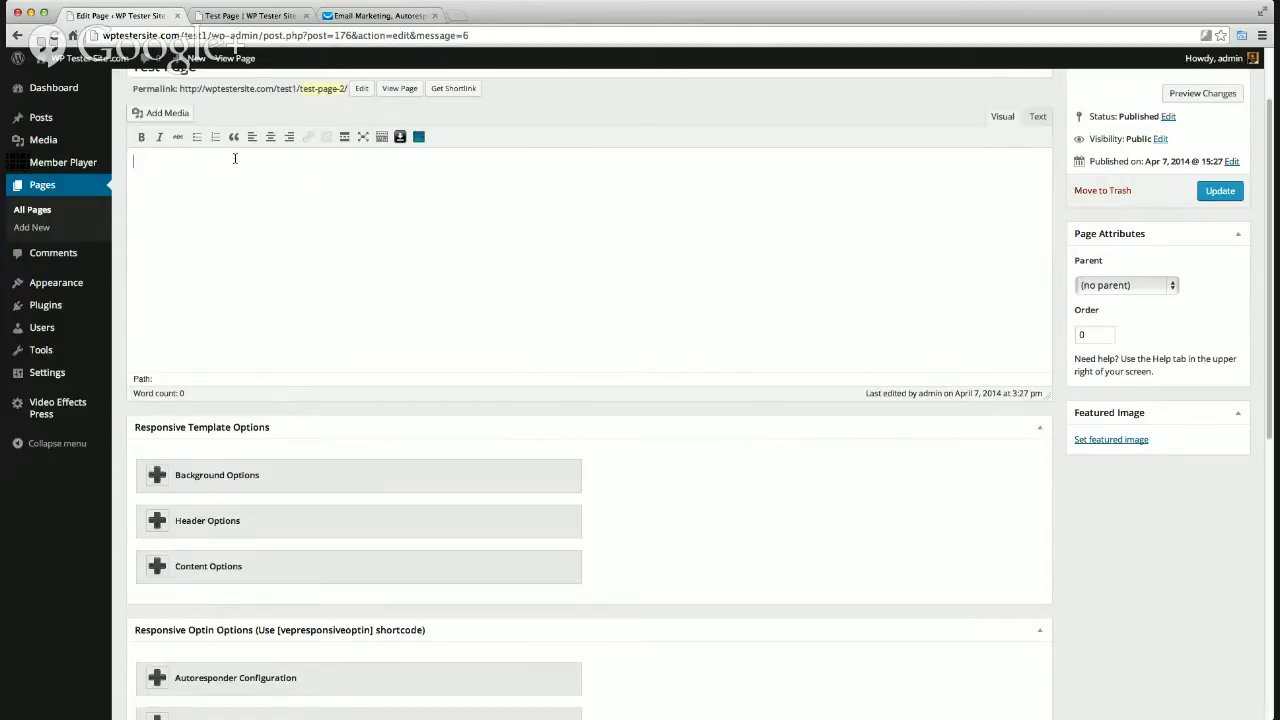
Insert the centered Tahoma headline shortcode into the page content, with size 34 and color ffffff
click(399, 137)
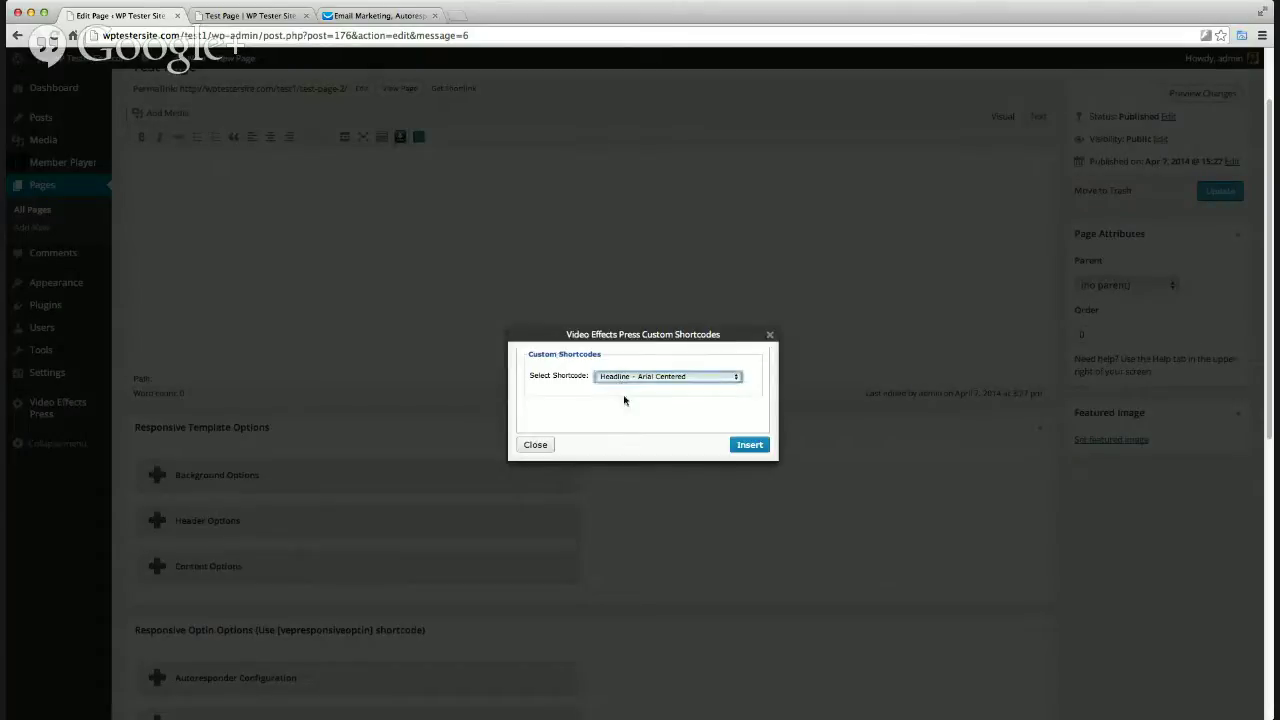
key(Down)
click(749, 445)
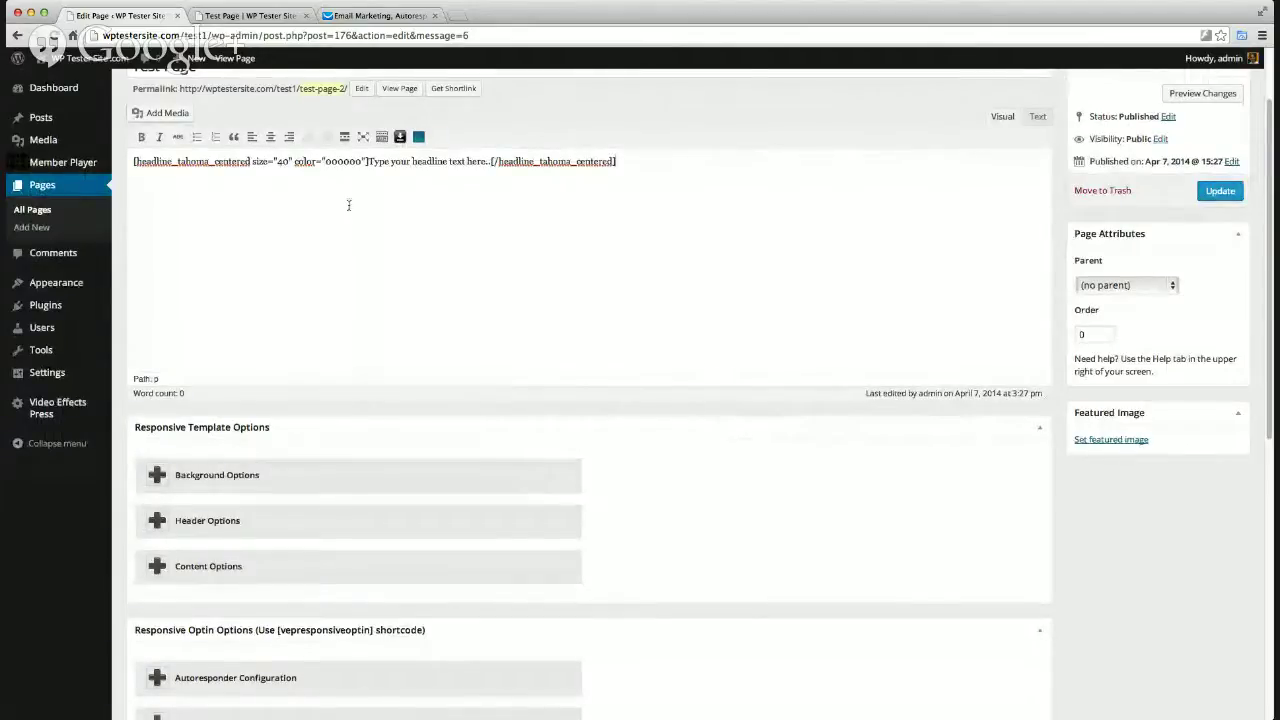
double_click(283, 161)
text(34)
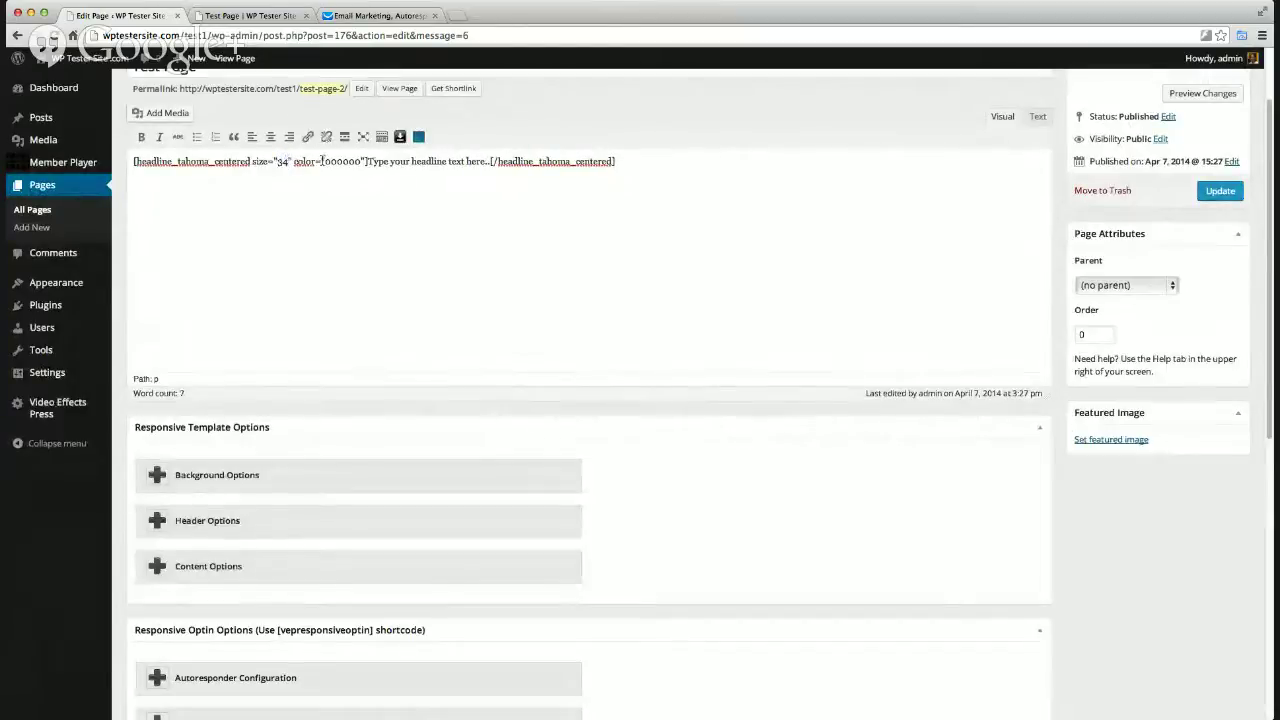
drag(362, 161, 325, 164)
key(BackSpace)
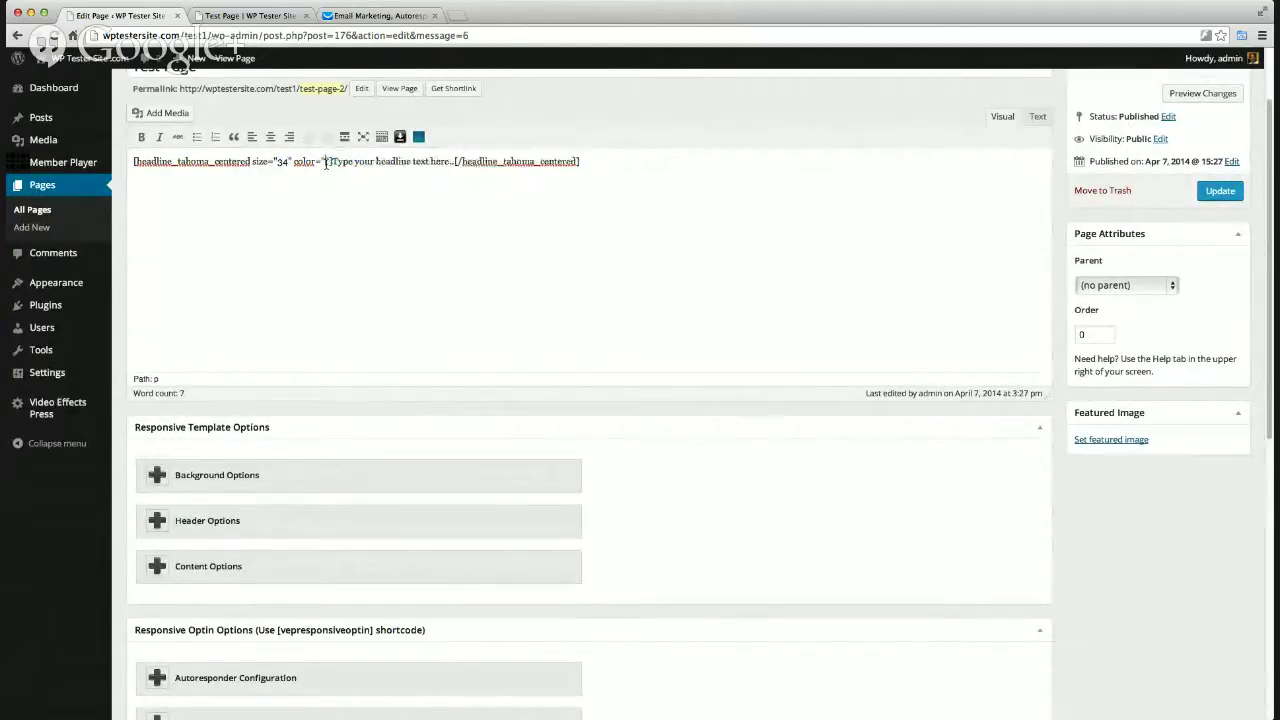
text(ffffff)
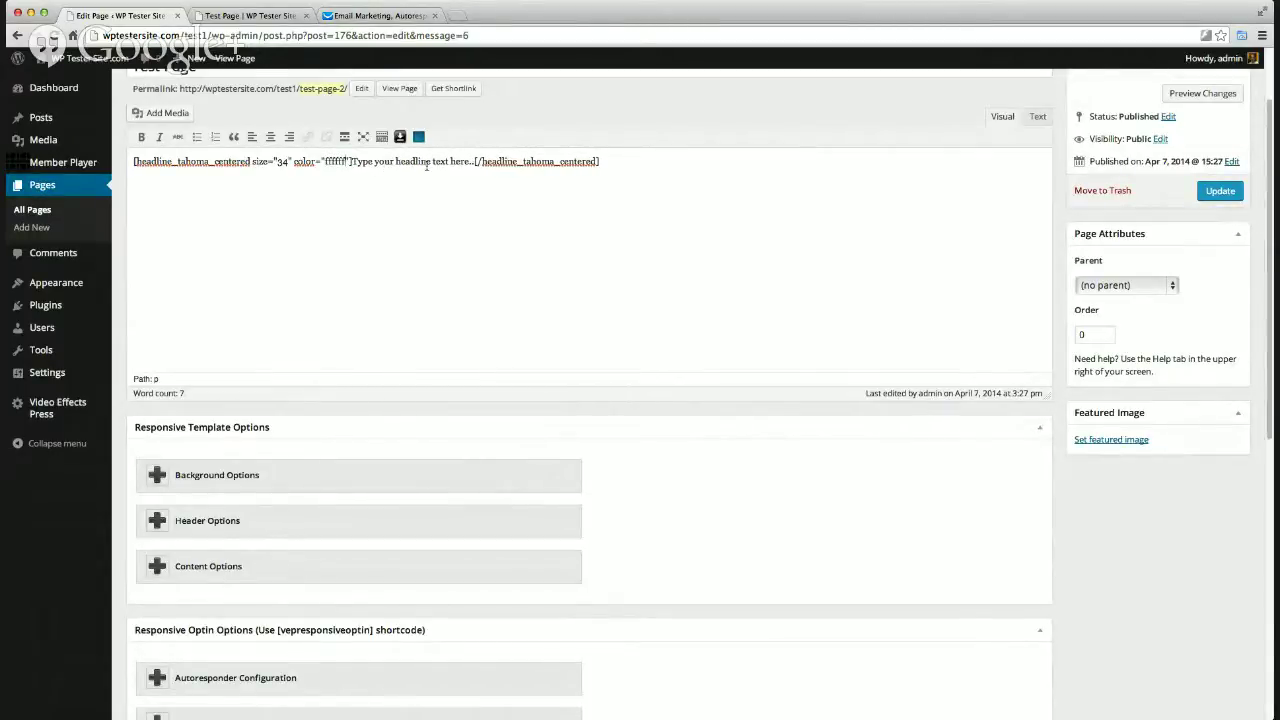
Replace the shortcode's placeholder headline with "Get Instant Access To This Hot Wordpress Theme For The Price of a Dinner for Two!"
drag(474, 162, 351, 162)
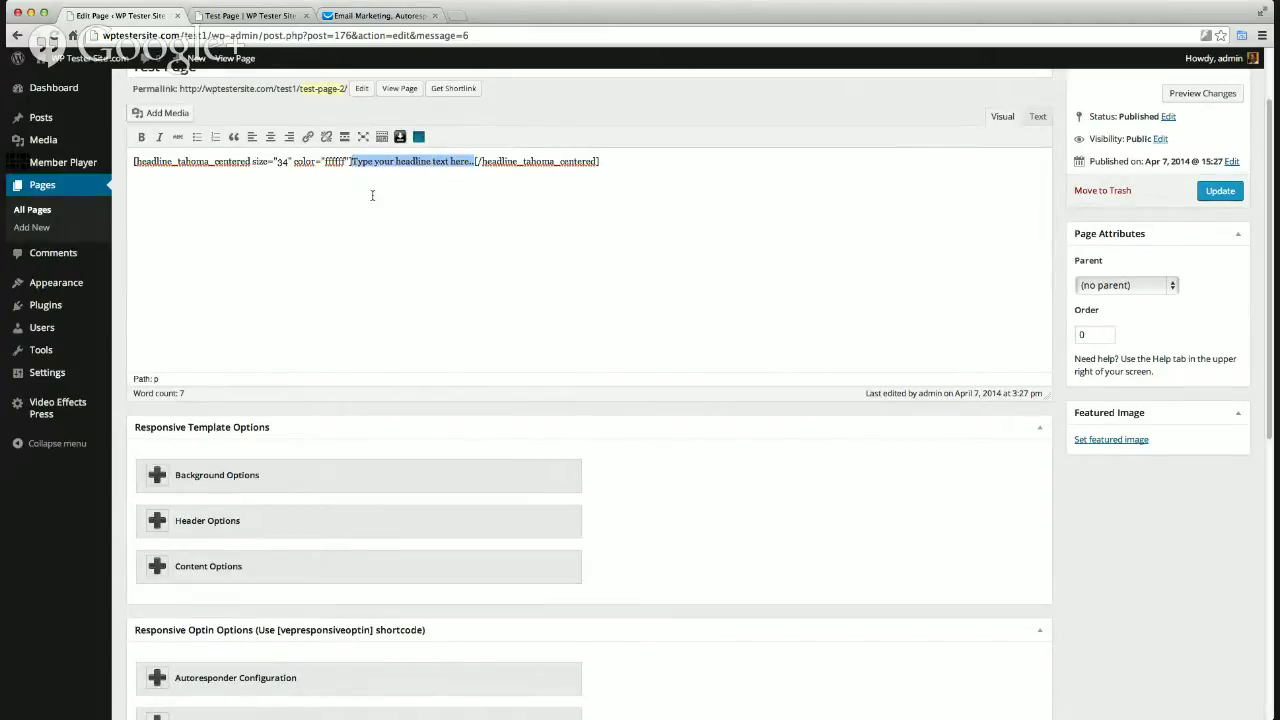
text(Get )
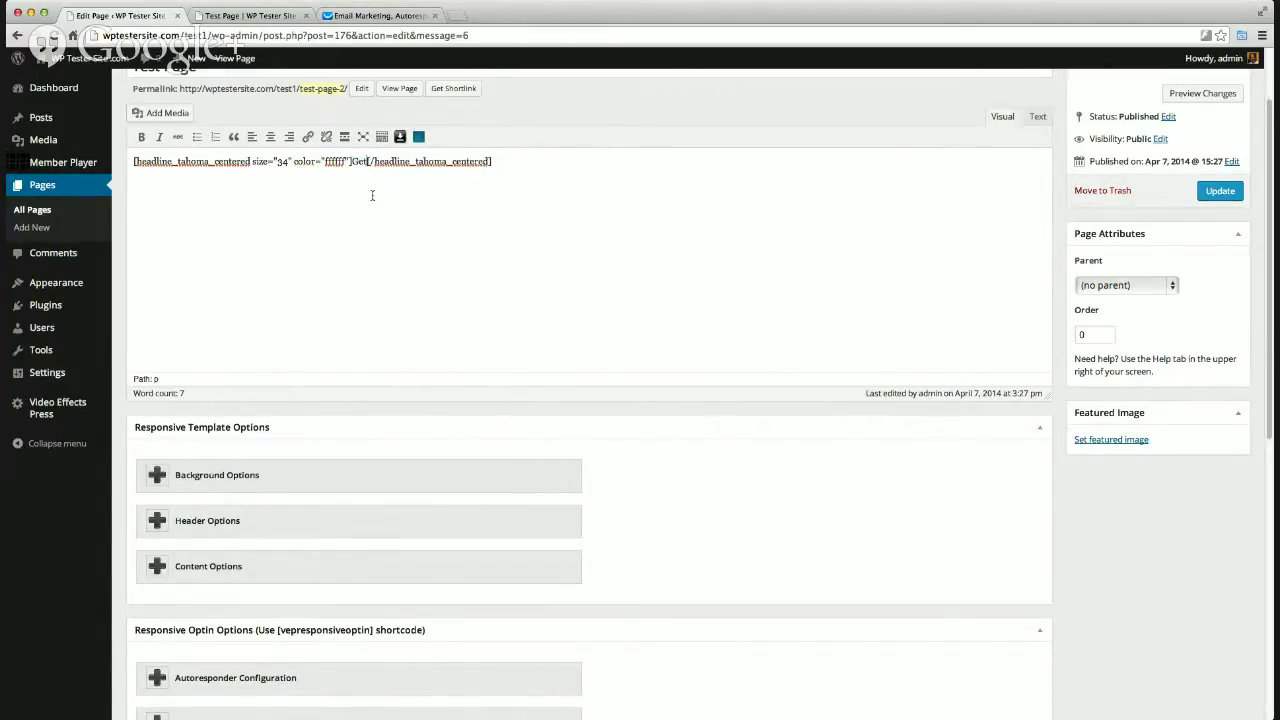
text(Instn)
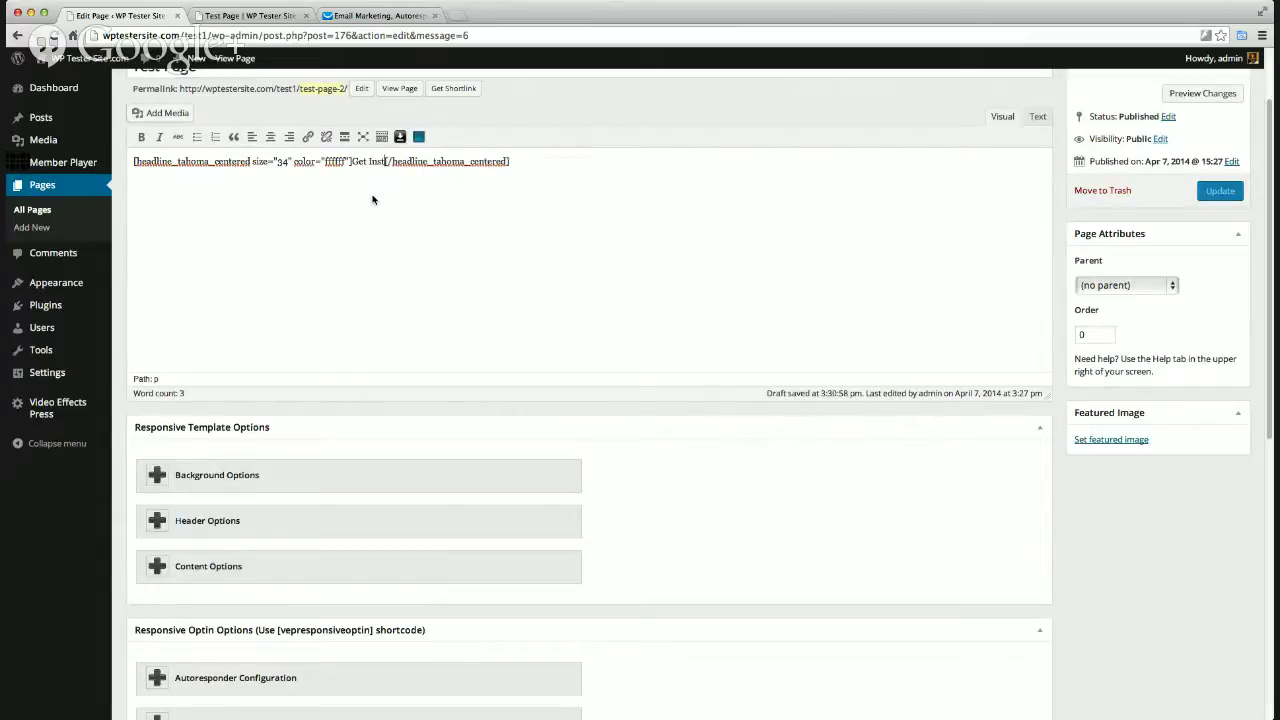
key(BackSpace)
text(ant Acce)
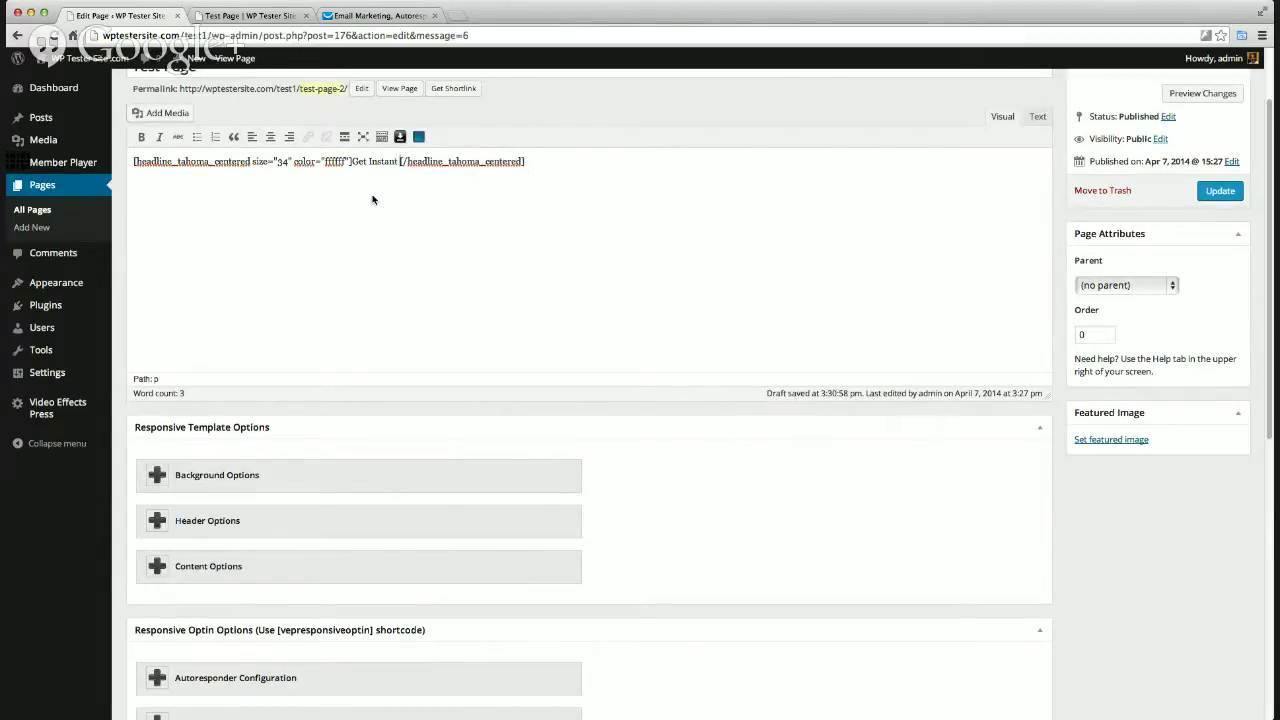
text(ss)
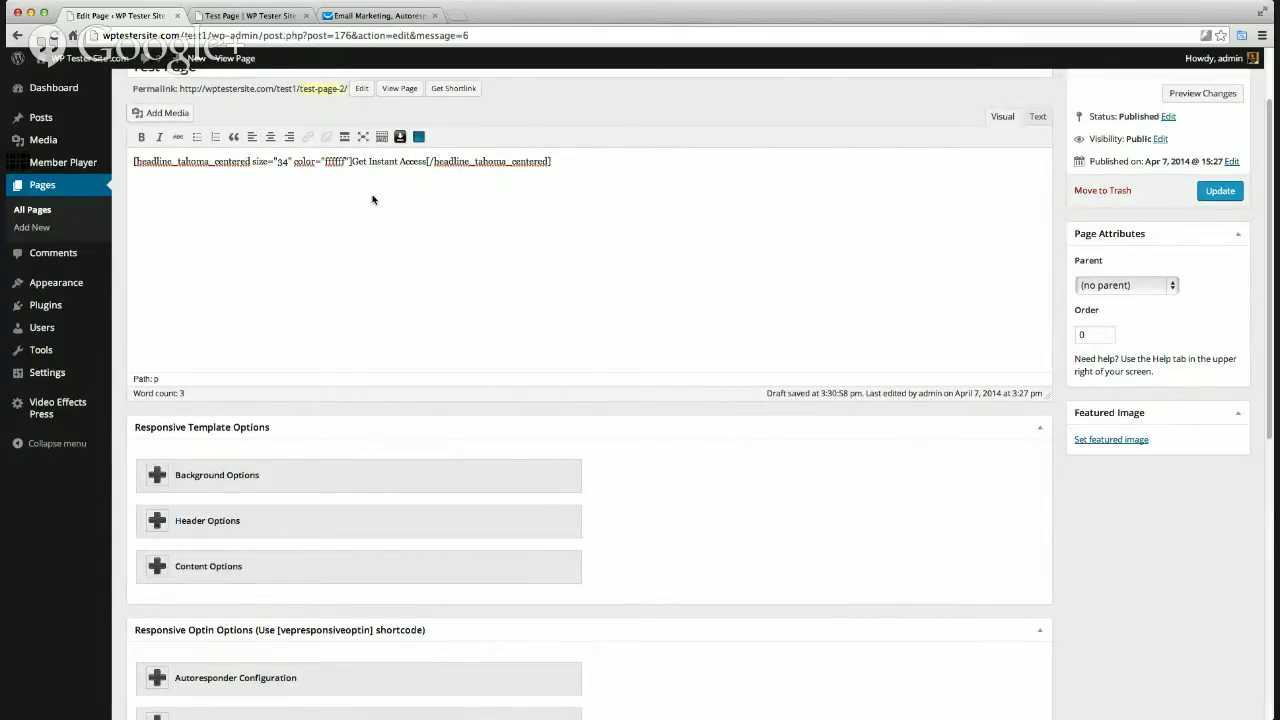
text( To This )
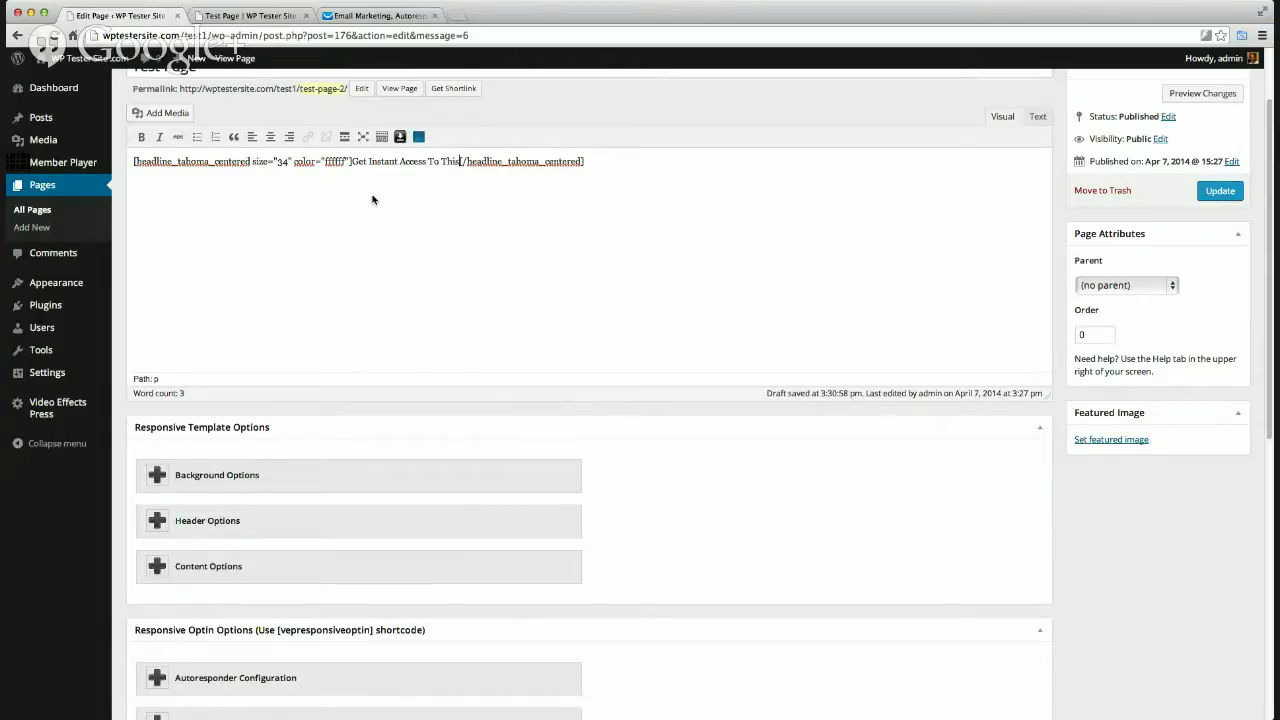
text(Hot)
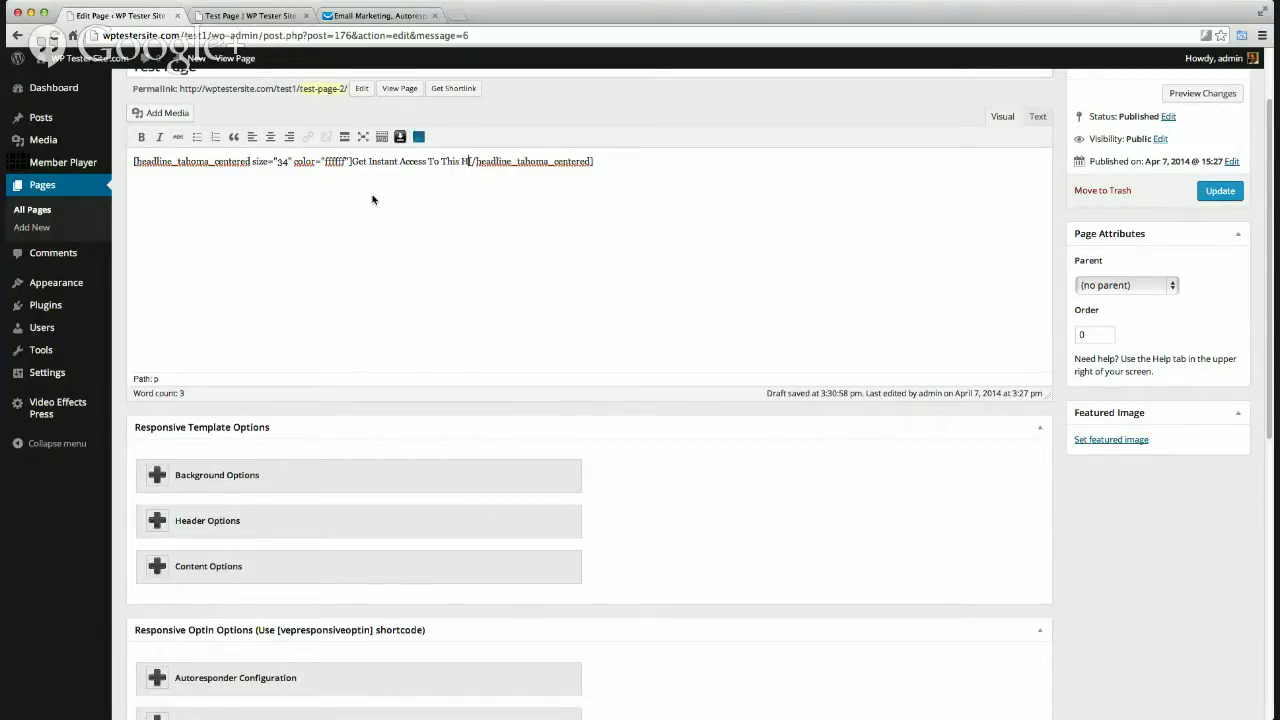
text(ordpress)
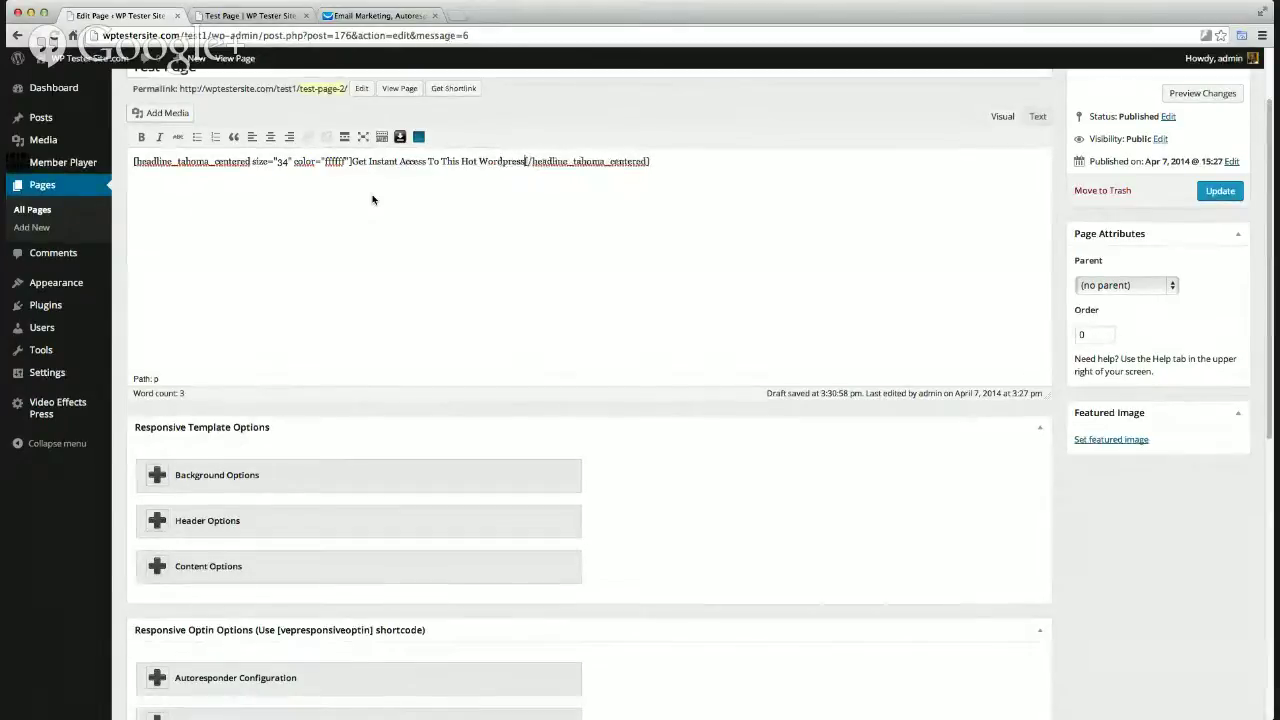
text( Theme)
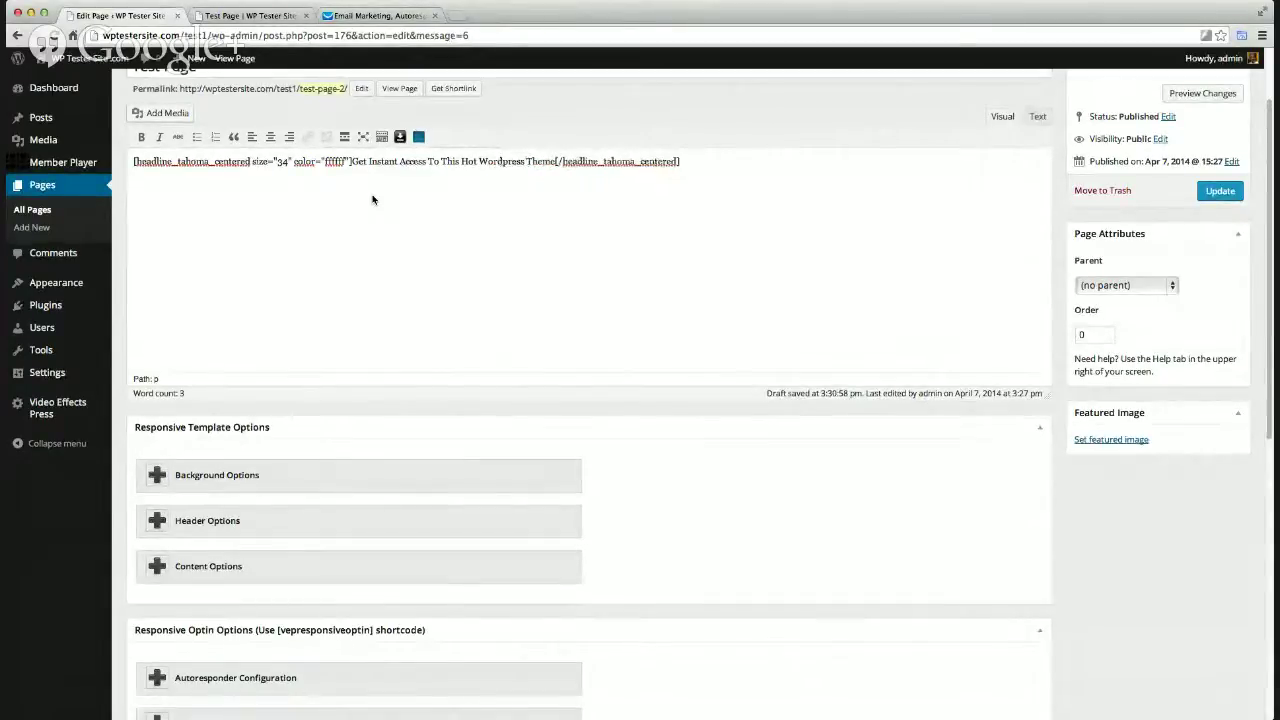
text( For Th)
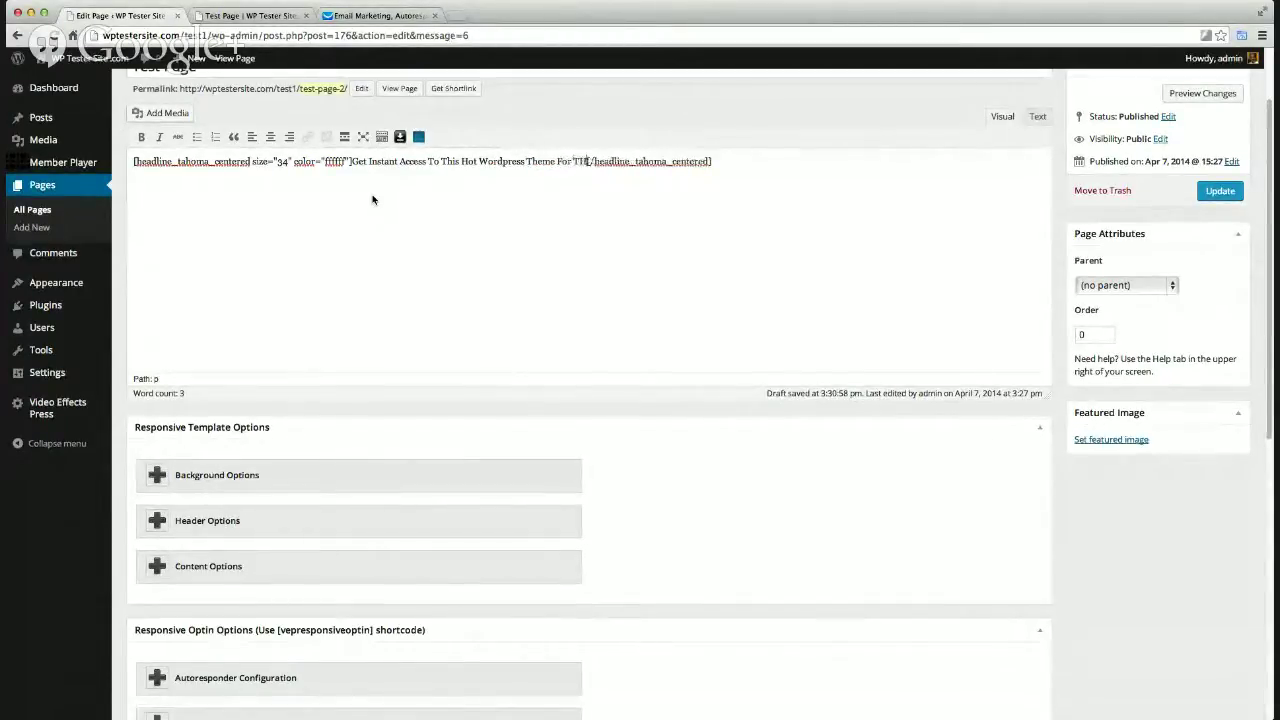
text(e F)
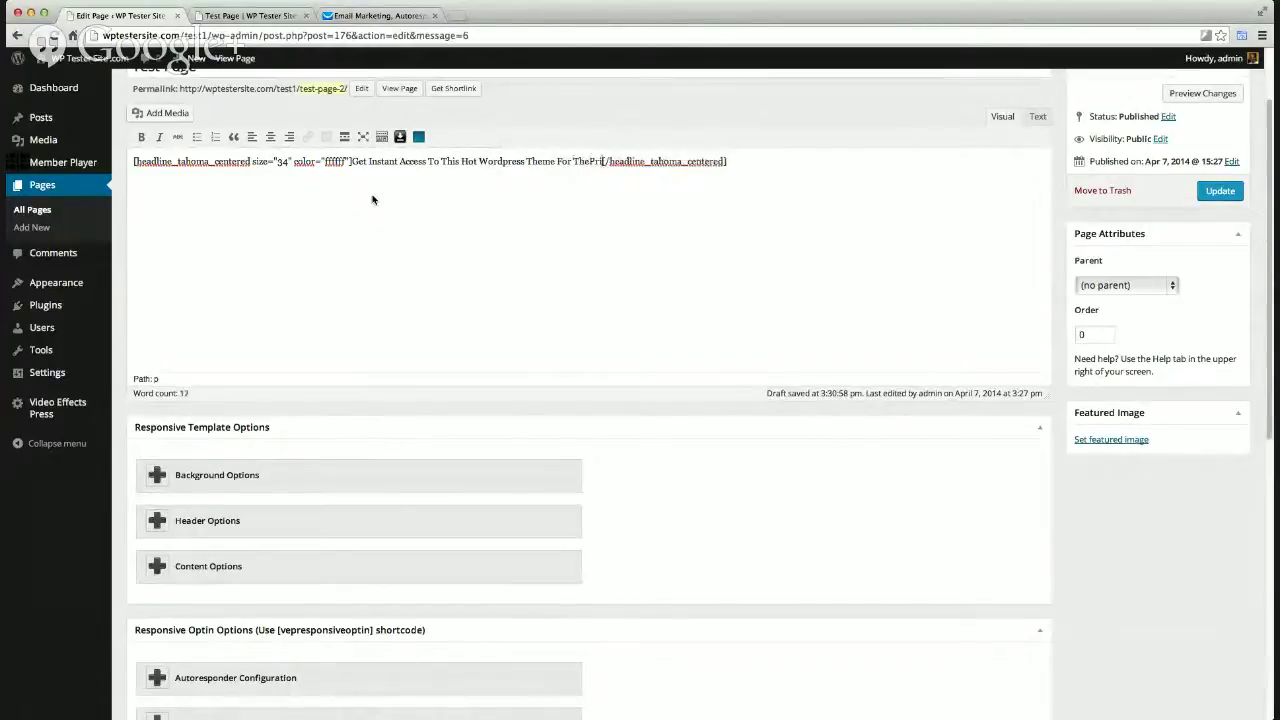
text(rice)
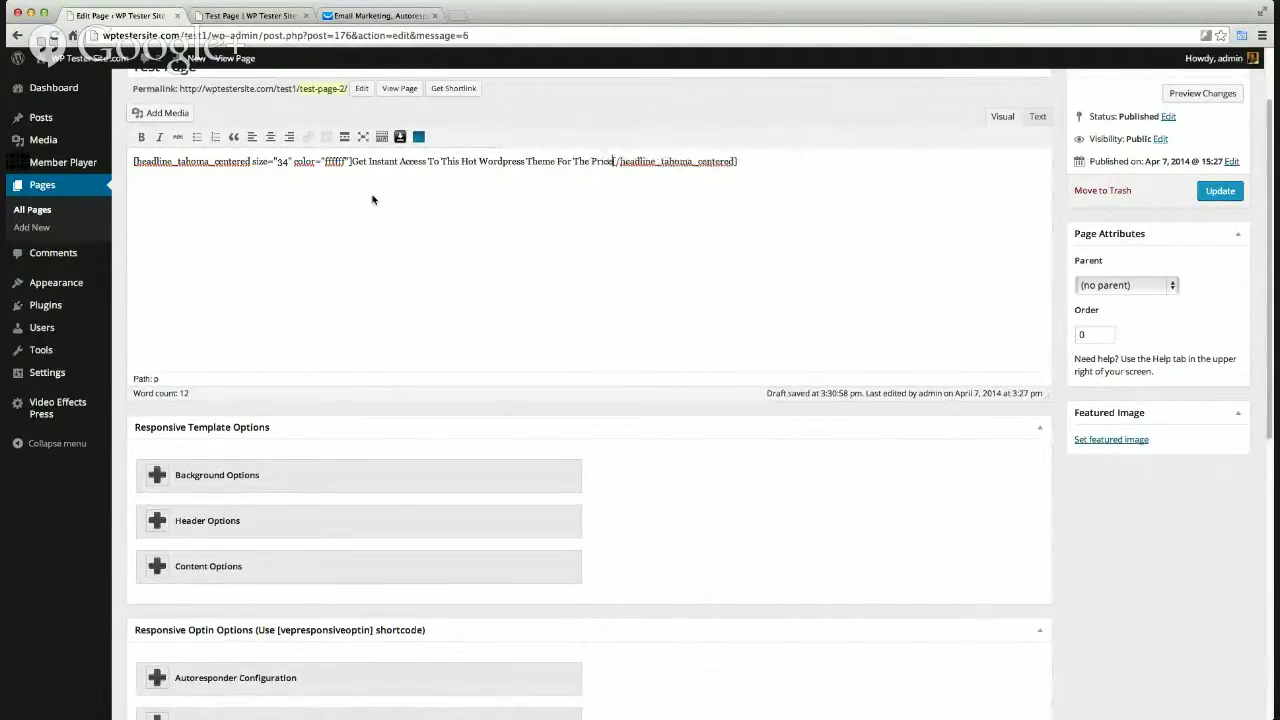
text( of )
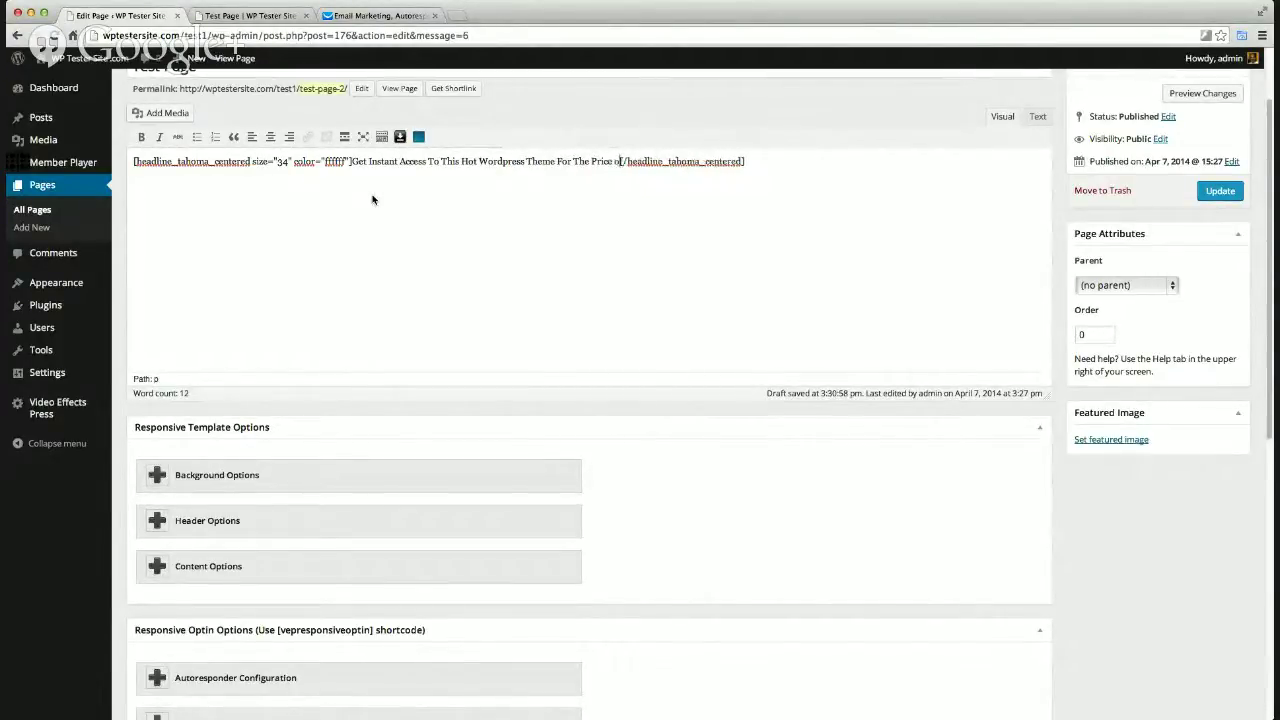
text(a Dinn)
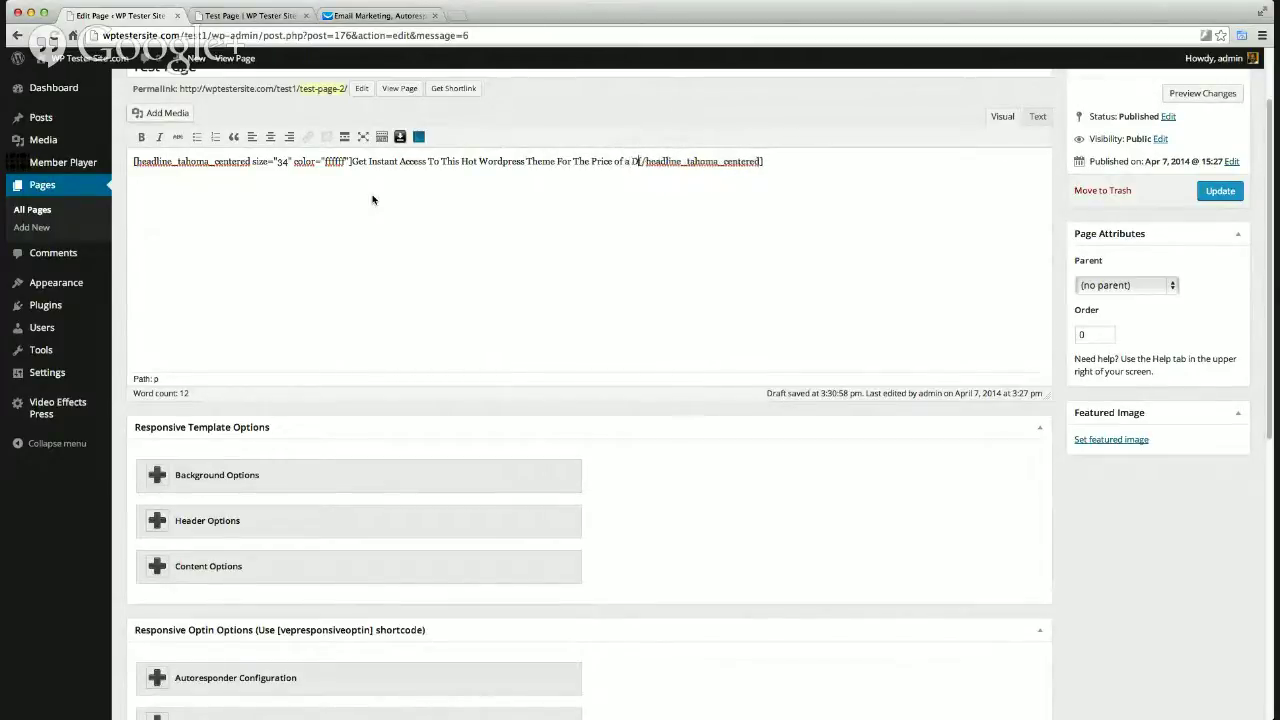
text(er for Two)
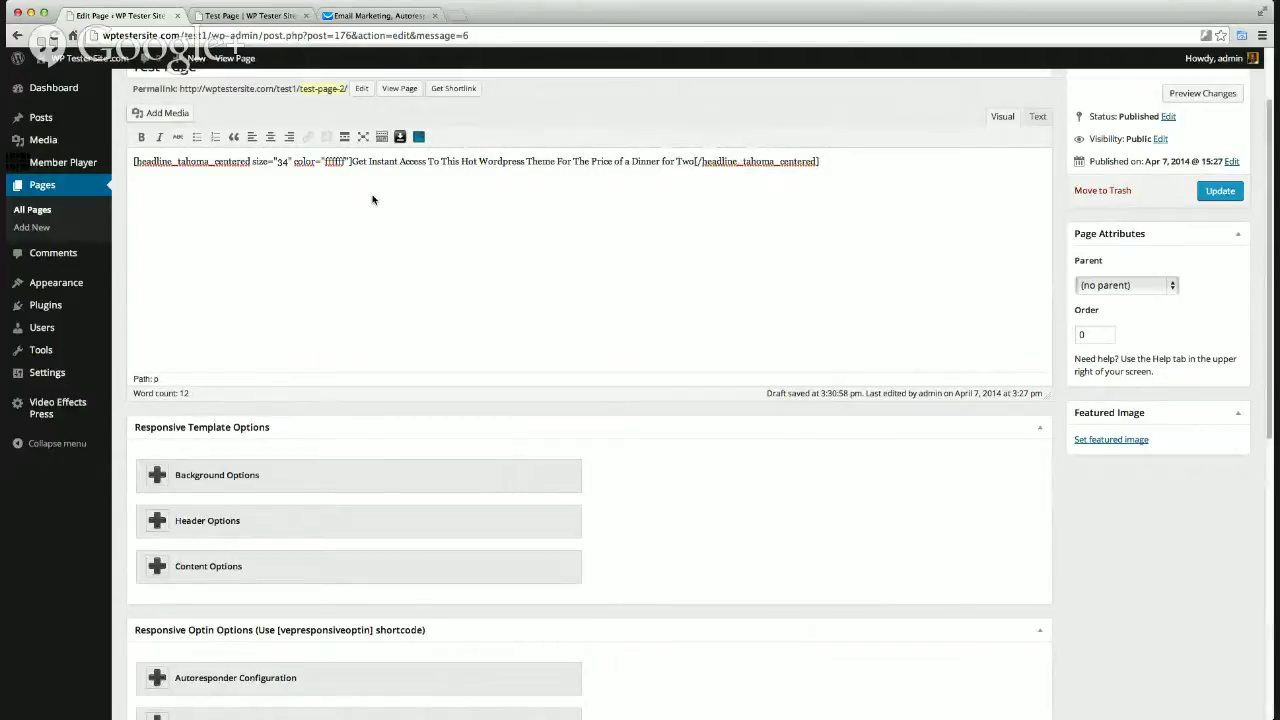
text(!)
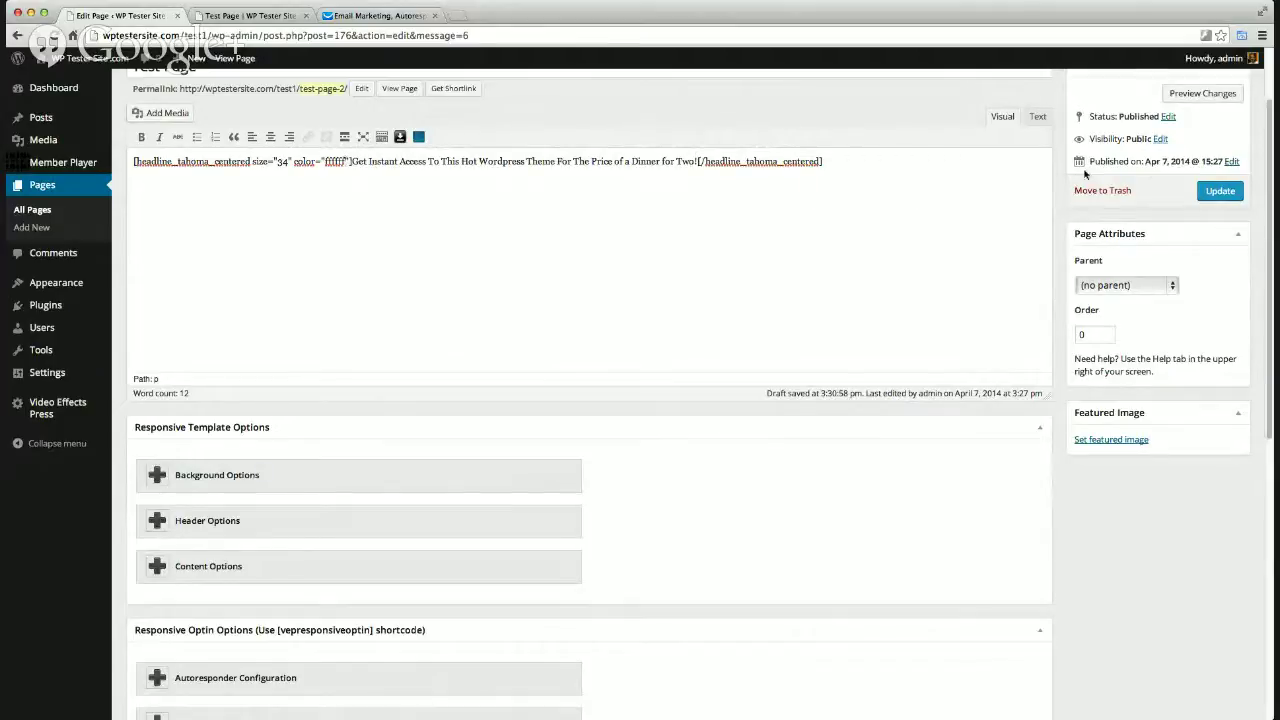
Update the page, reload the published Test Page in its browser tab and return to the page editor
click(1205, 194)
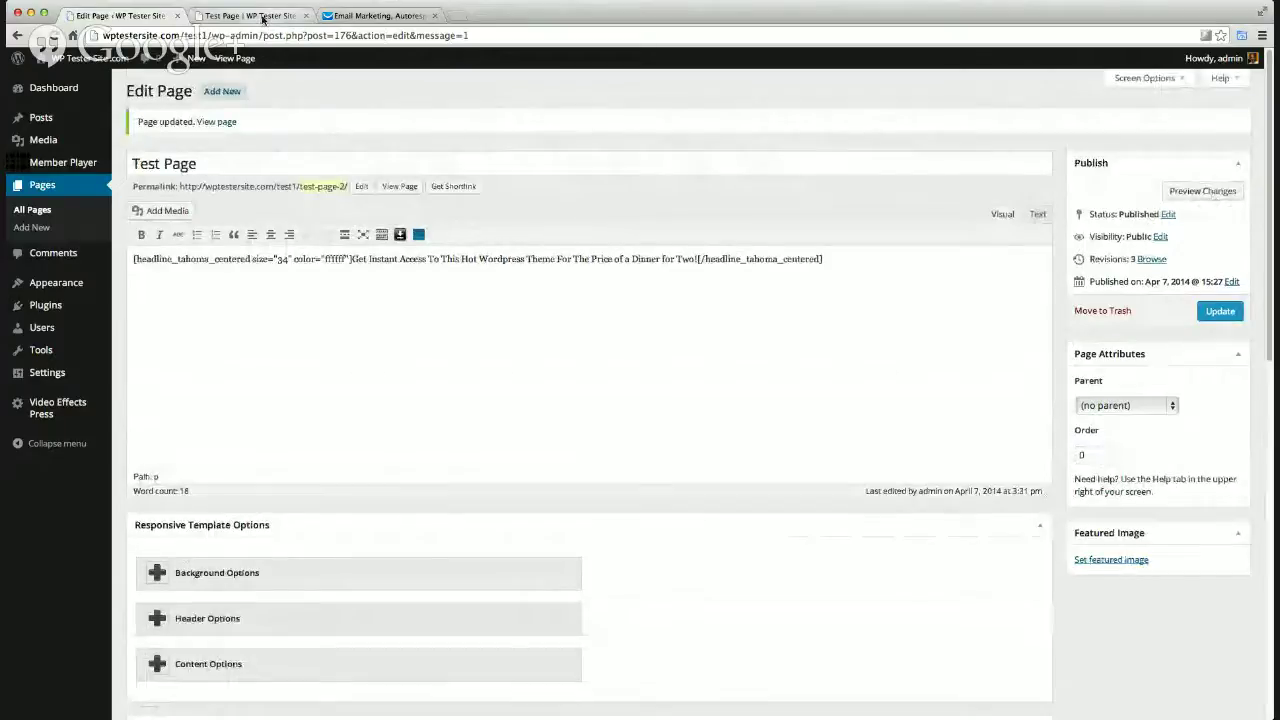
click(263, 17)
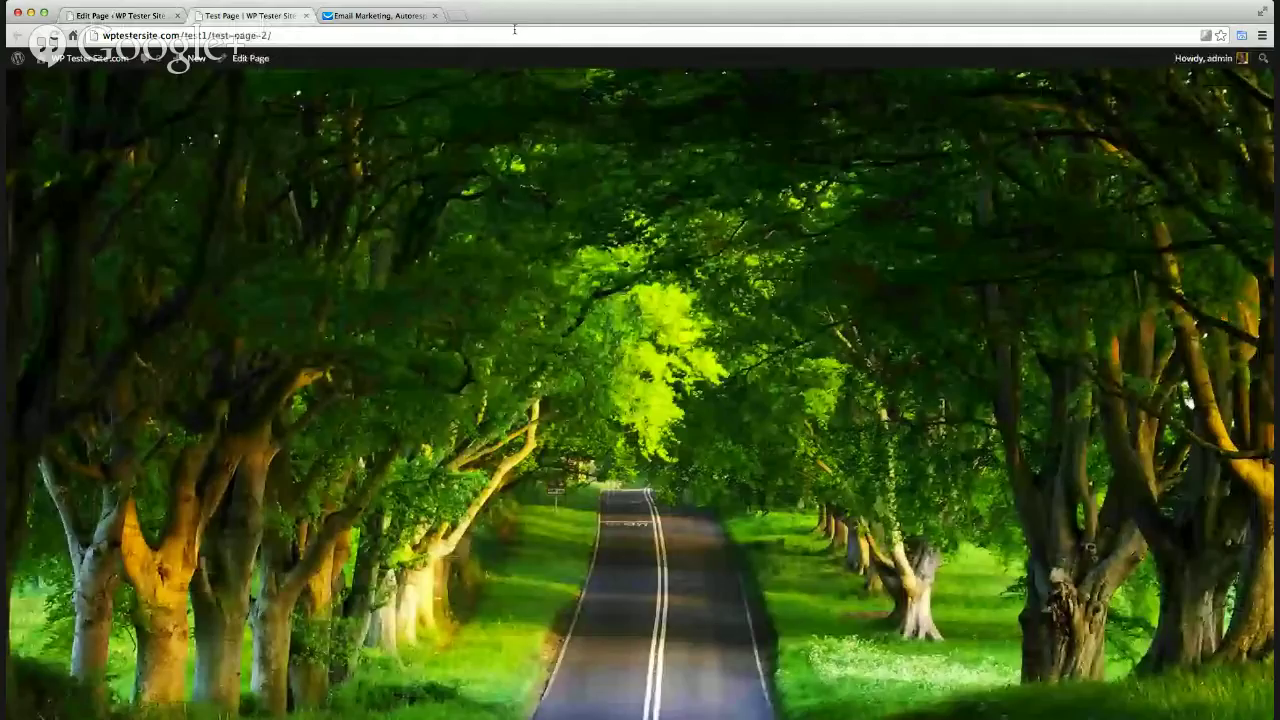
click(647, 37)
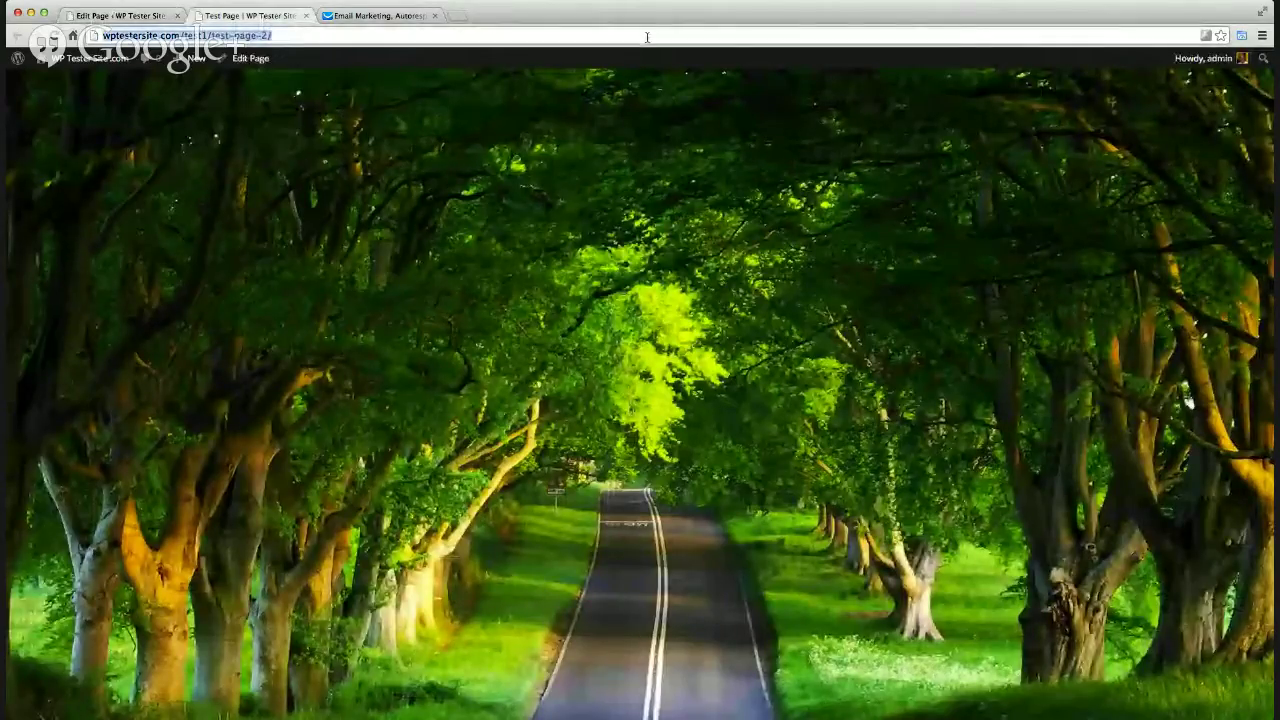
key(Return)
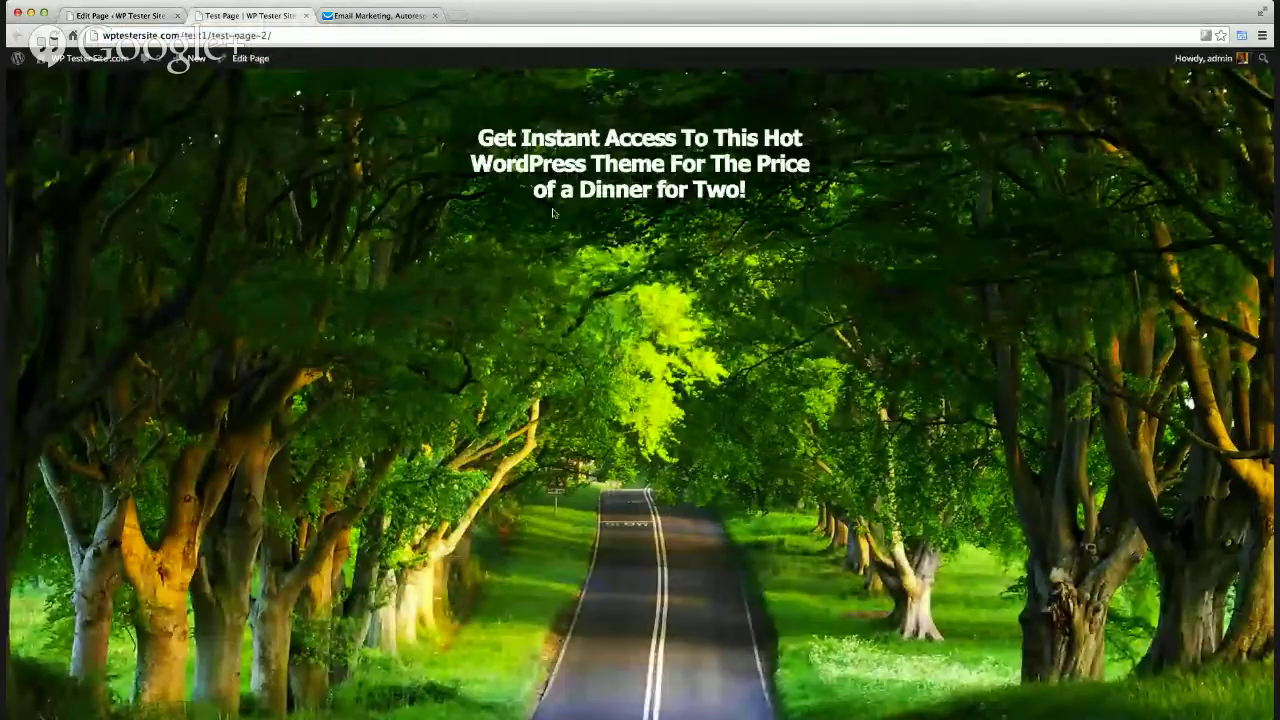
click(146, 18)
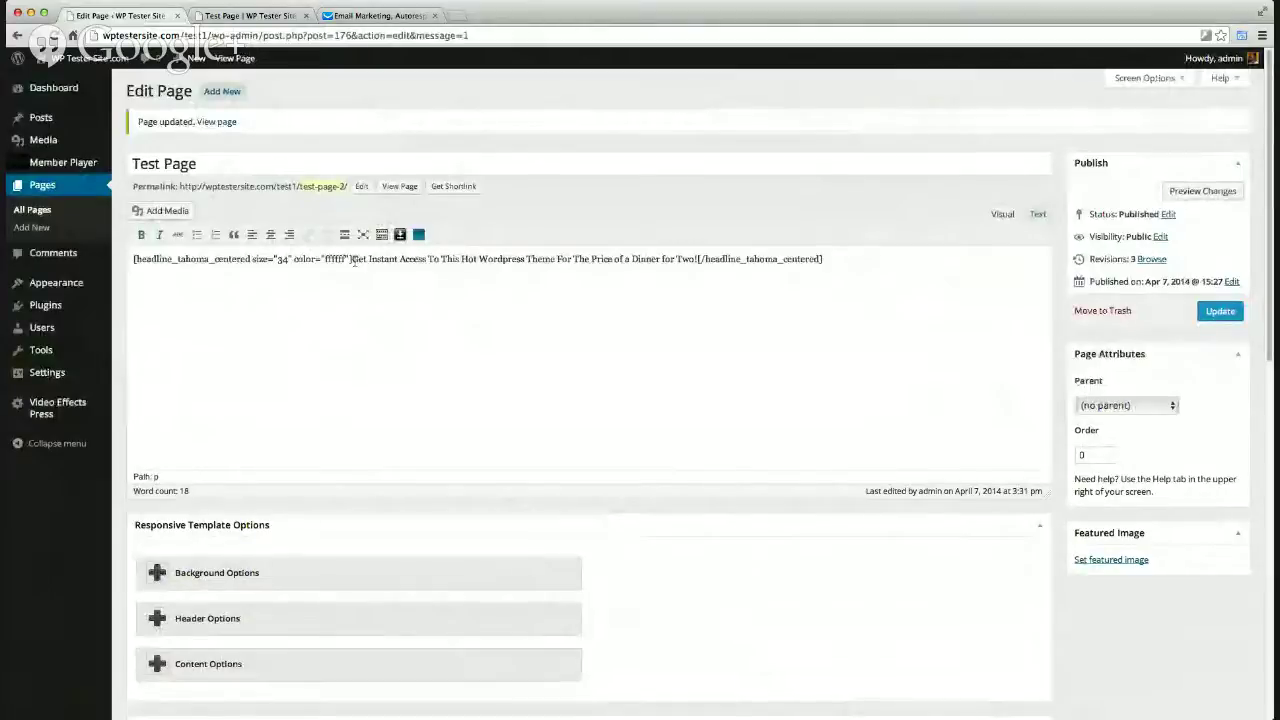
Color the headline text inside the shortcode golden yellow, leaving the shortcode tags uncolored
drag(353, 261, 699, 261)
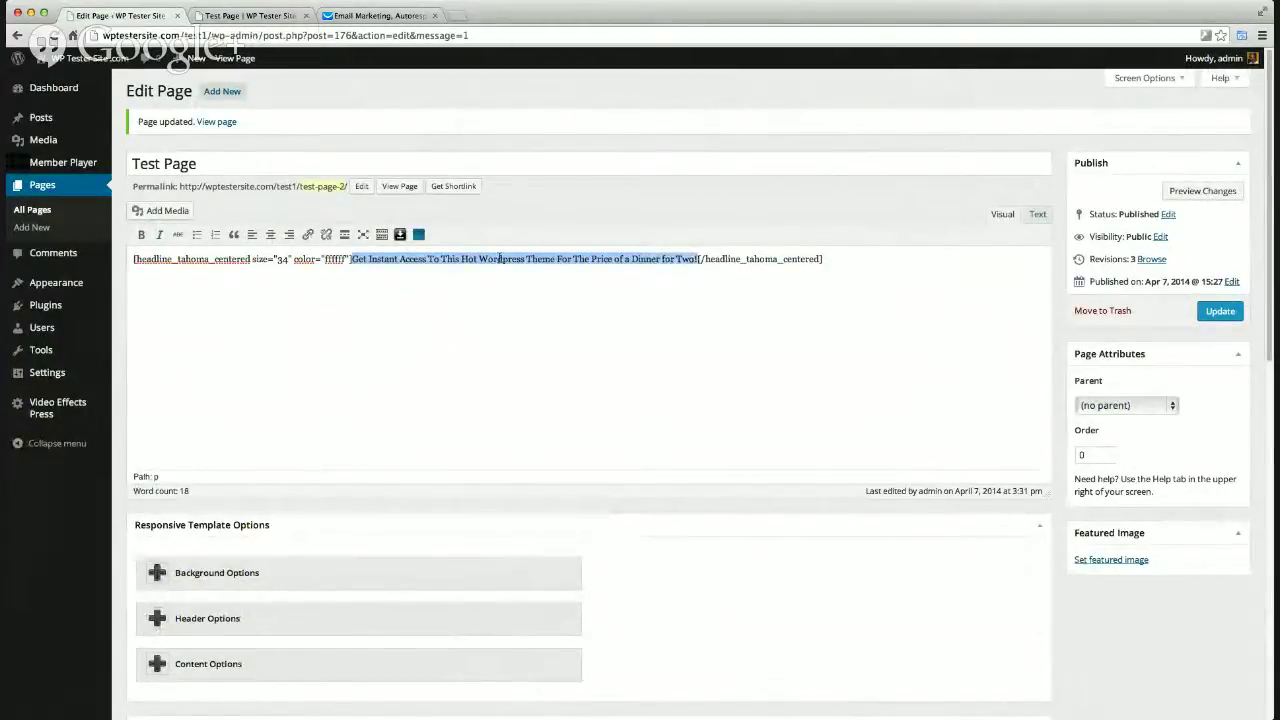
click(381, 236)
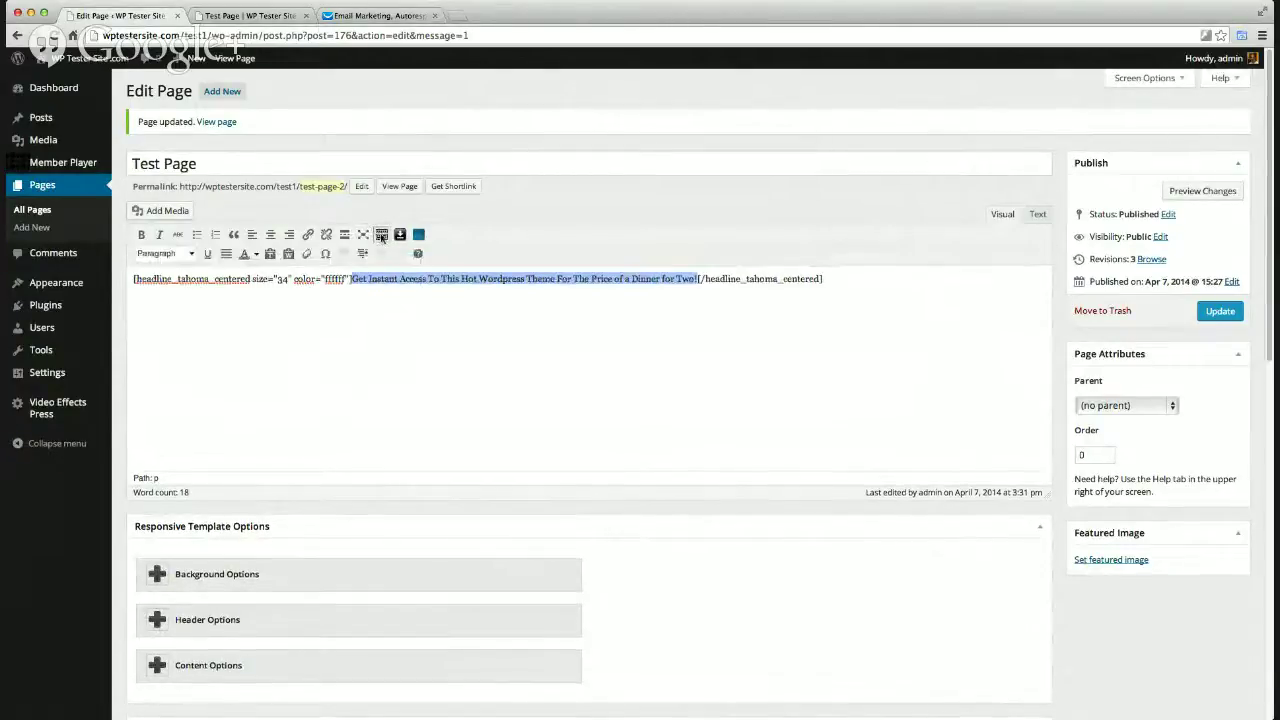
click(258, 256)
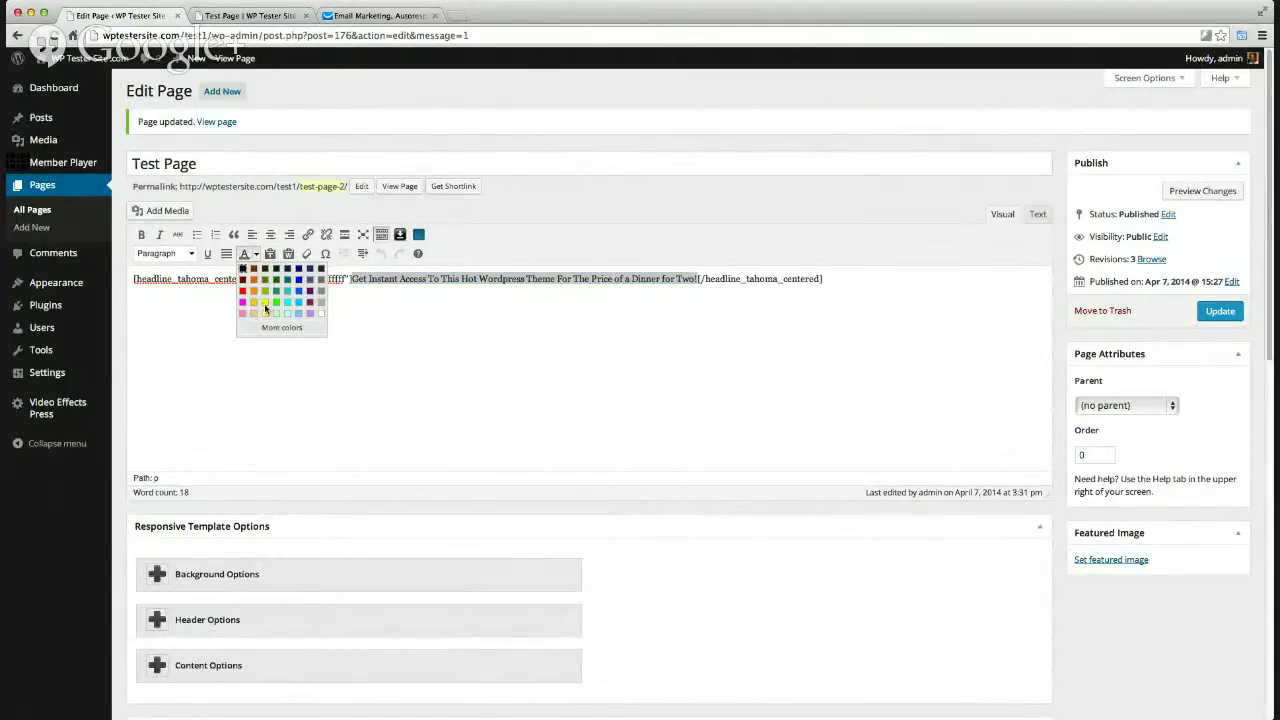
click(255, 305)
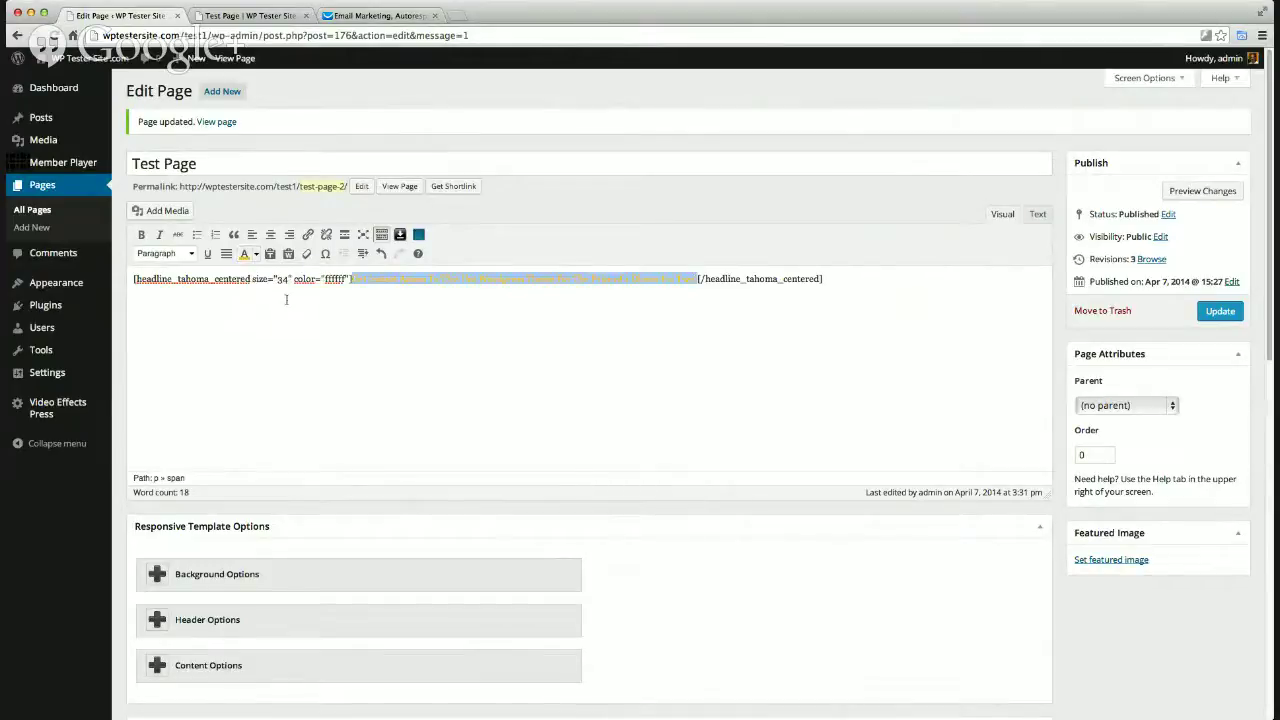
click(287, 300)
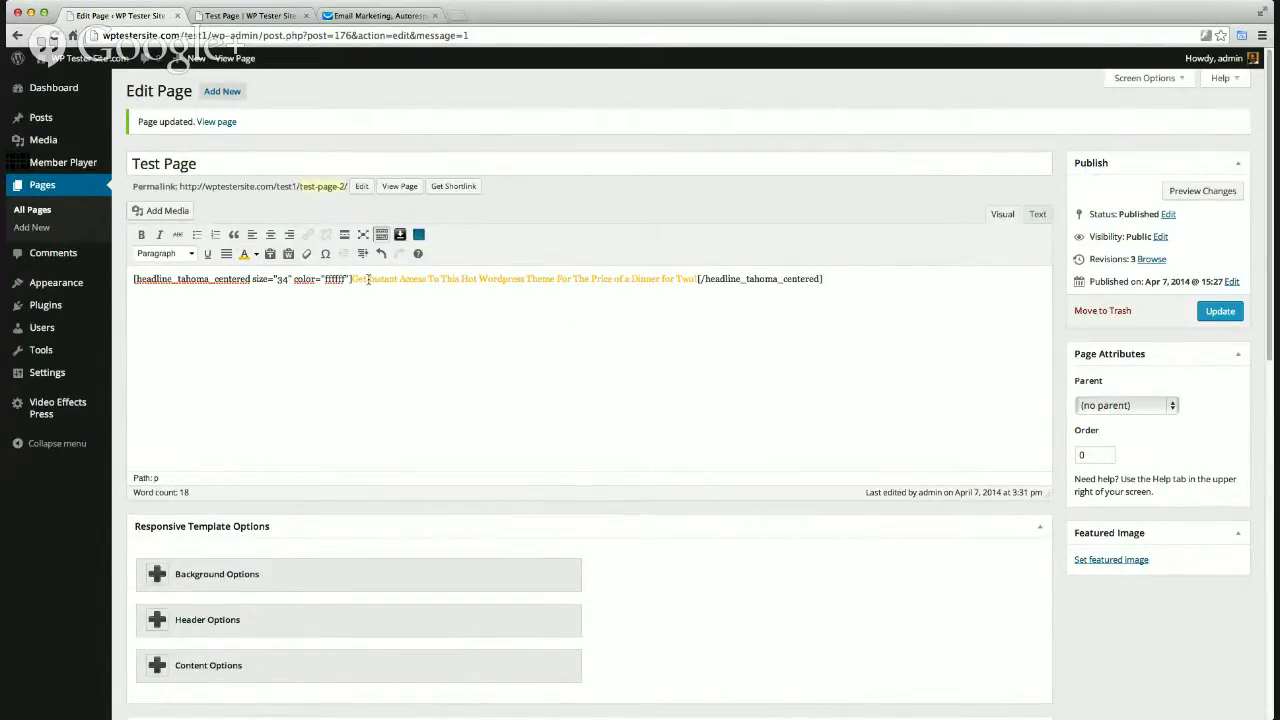
Underline "Instant Access" and "Dinner for Two" in the headline text
drag(368, 279, 427, 280)
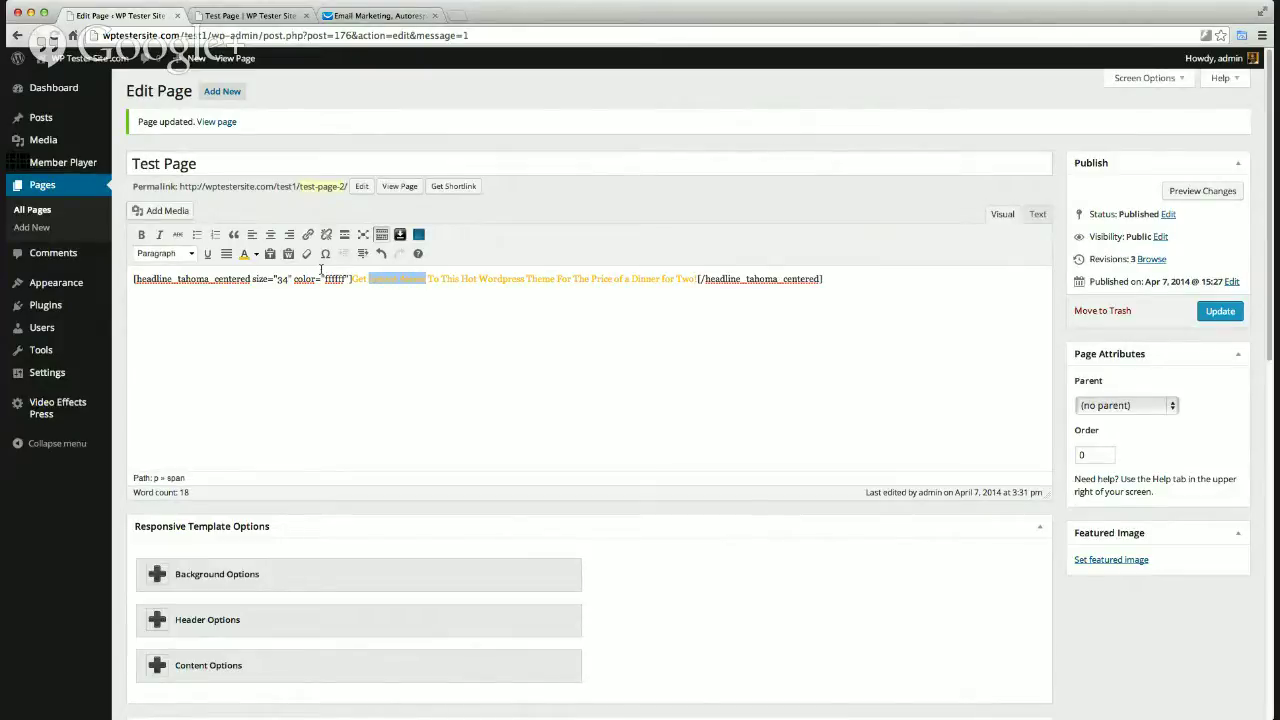
click(208, 253)
click(535, 284)
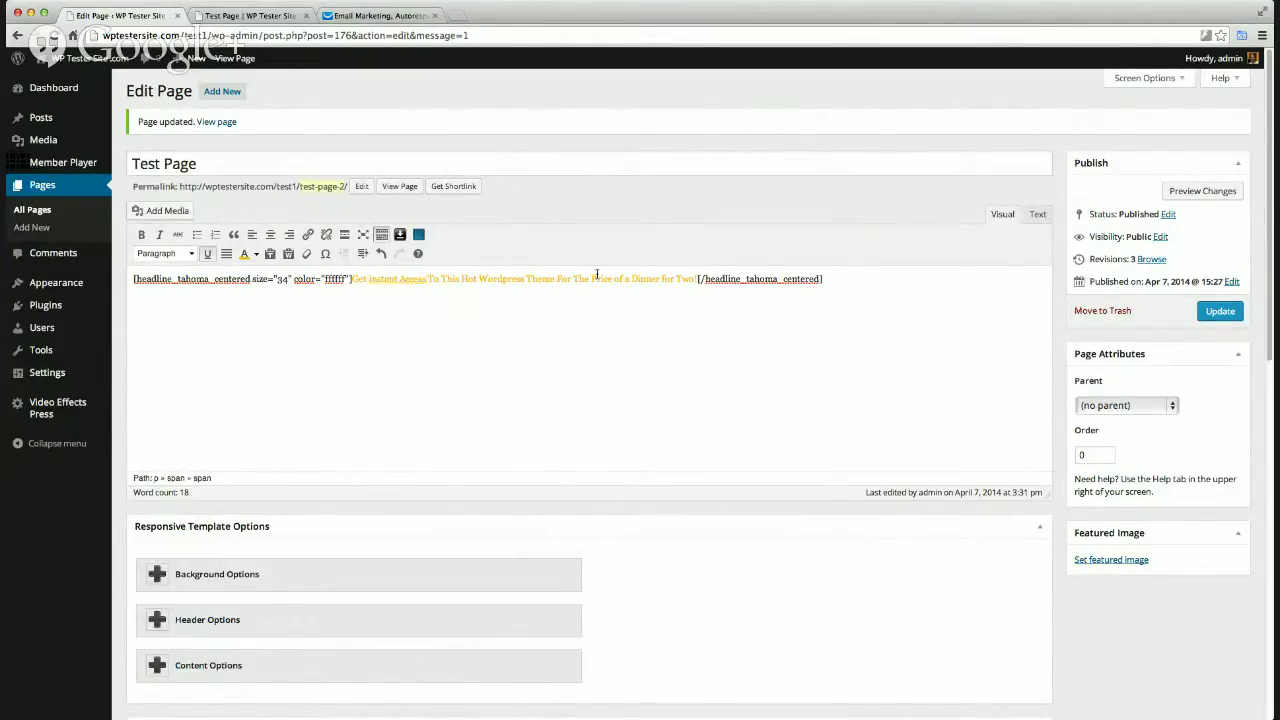
drag(631, 279, 694, 279)
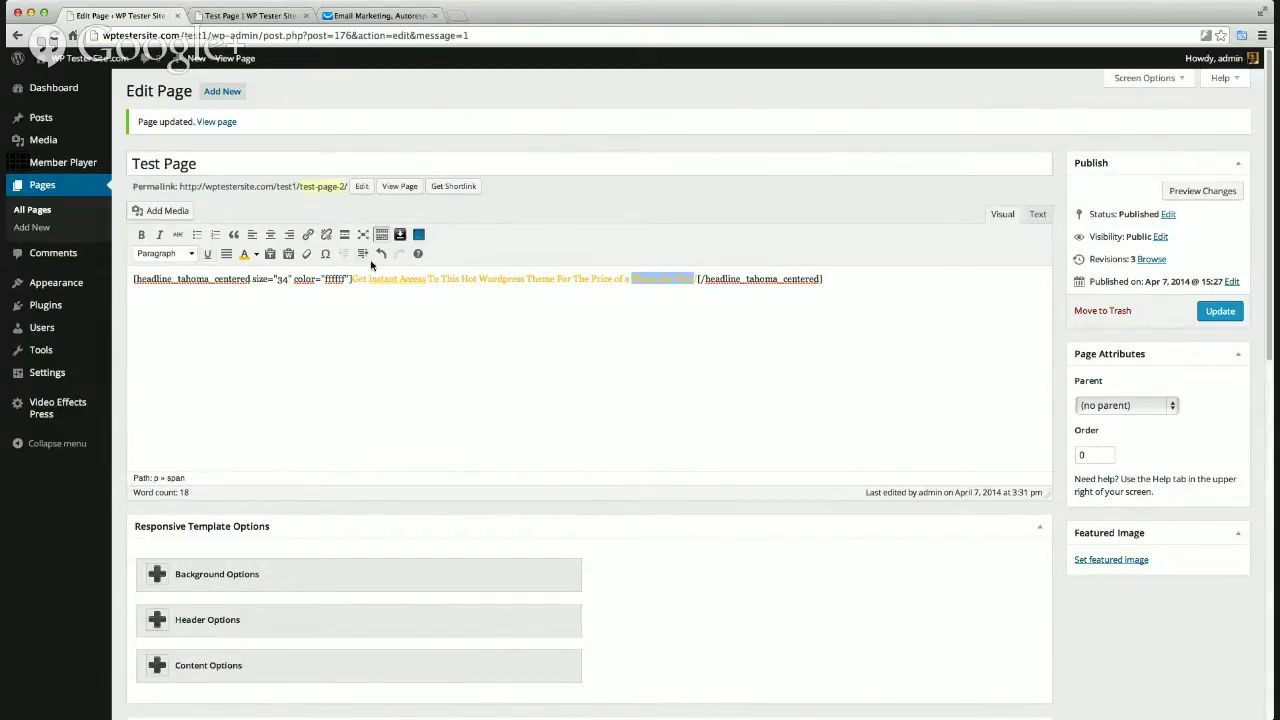
click(208, 254)
Add a blank line above the headline shortcode, update the page and check the published Test Page in its browser tab
click(186, 281)
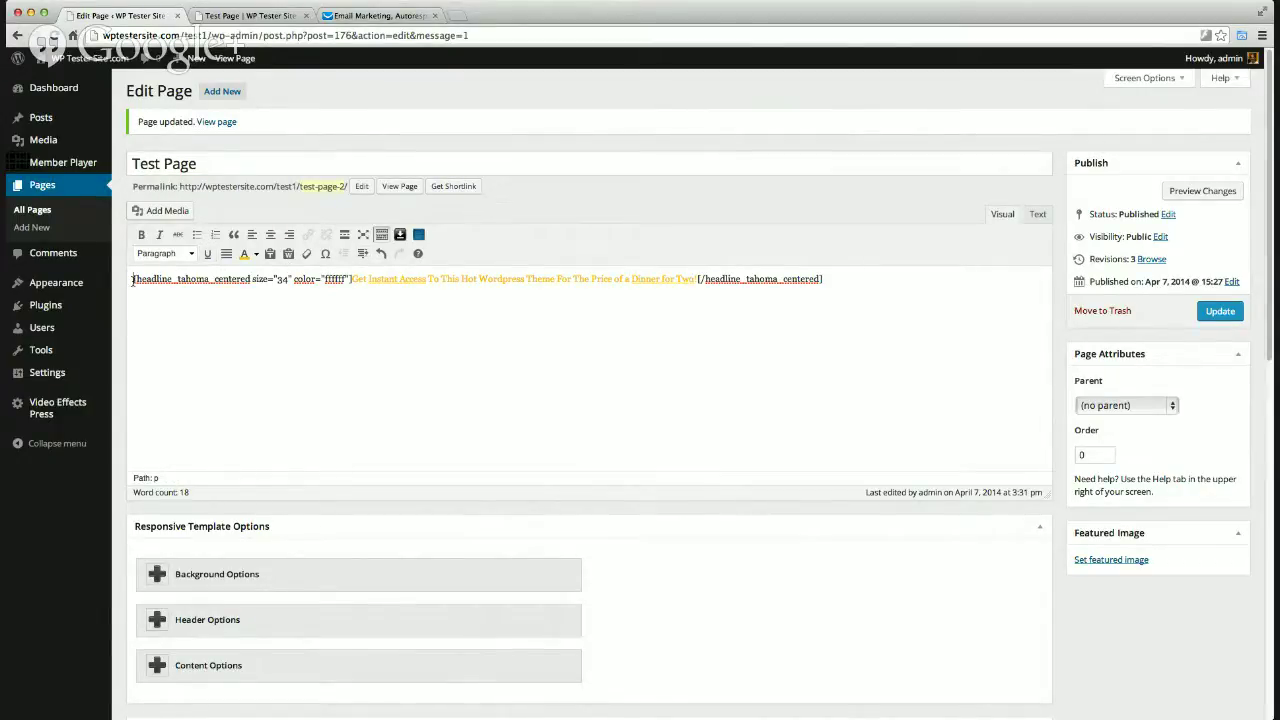
key(Return)
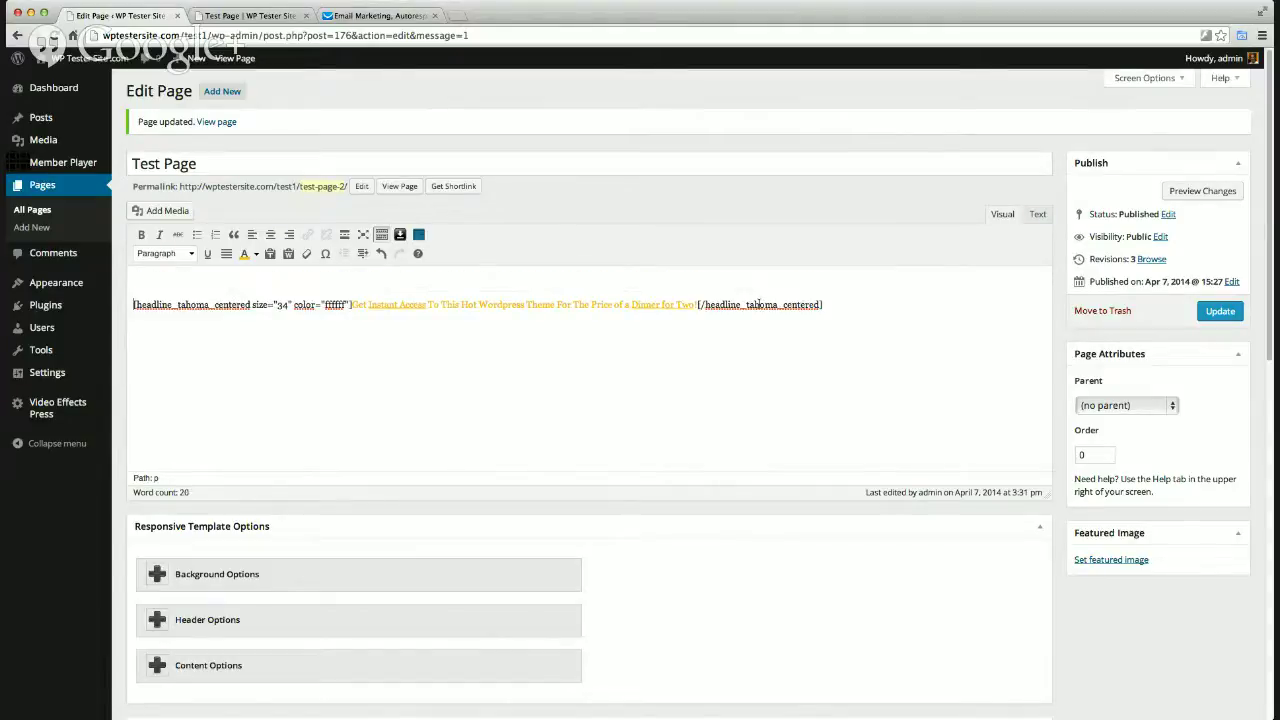
click(1208, 314)
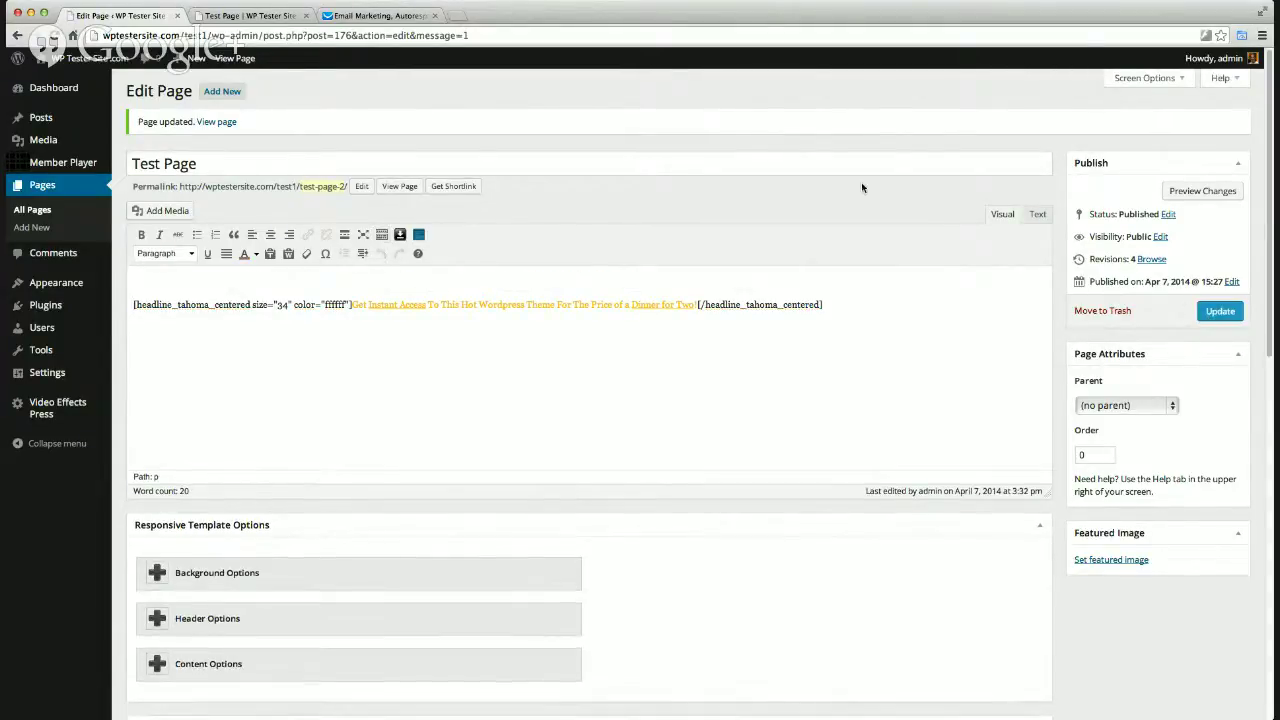
click(285, 15)
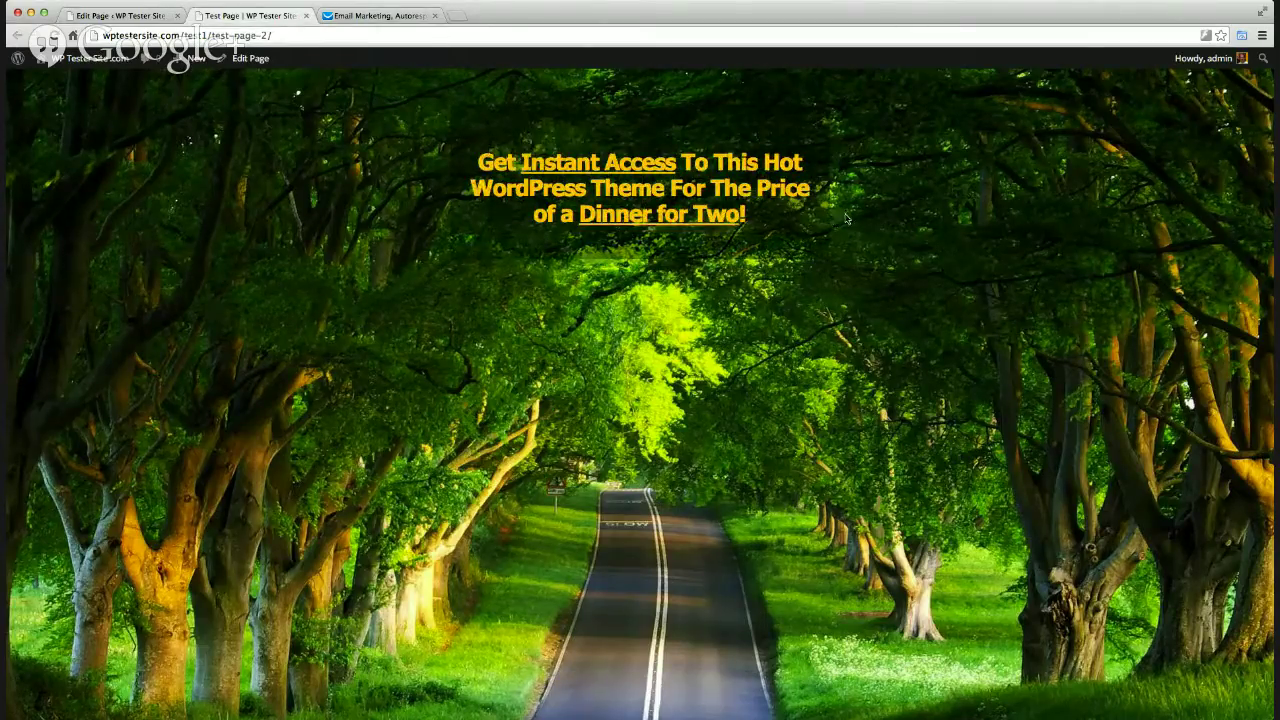
click(143, 17)
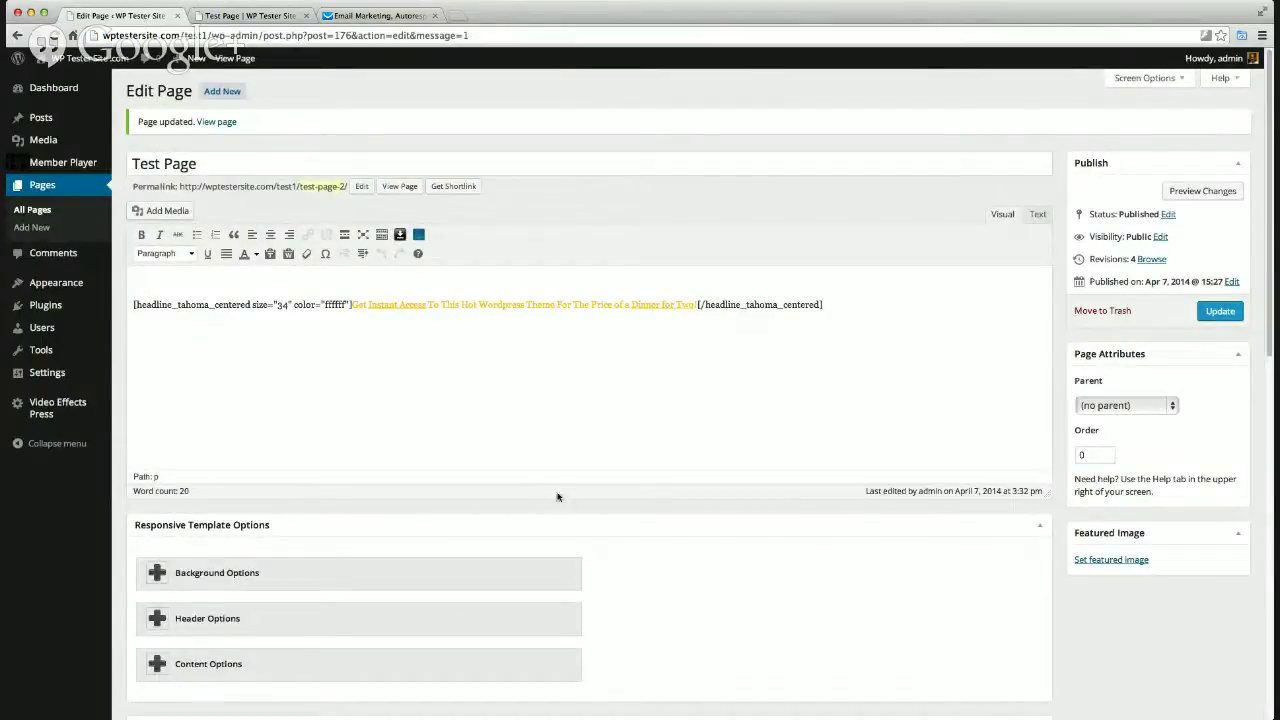
Expand Autoresponder Configuration under Responsive Optin Options and look through its settings
scroll(557, 497, down, 5)
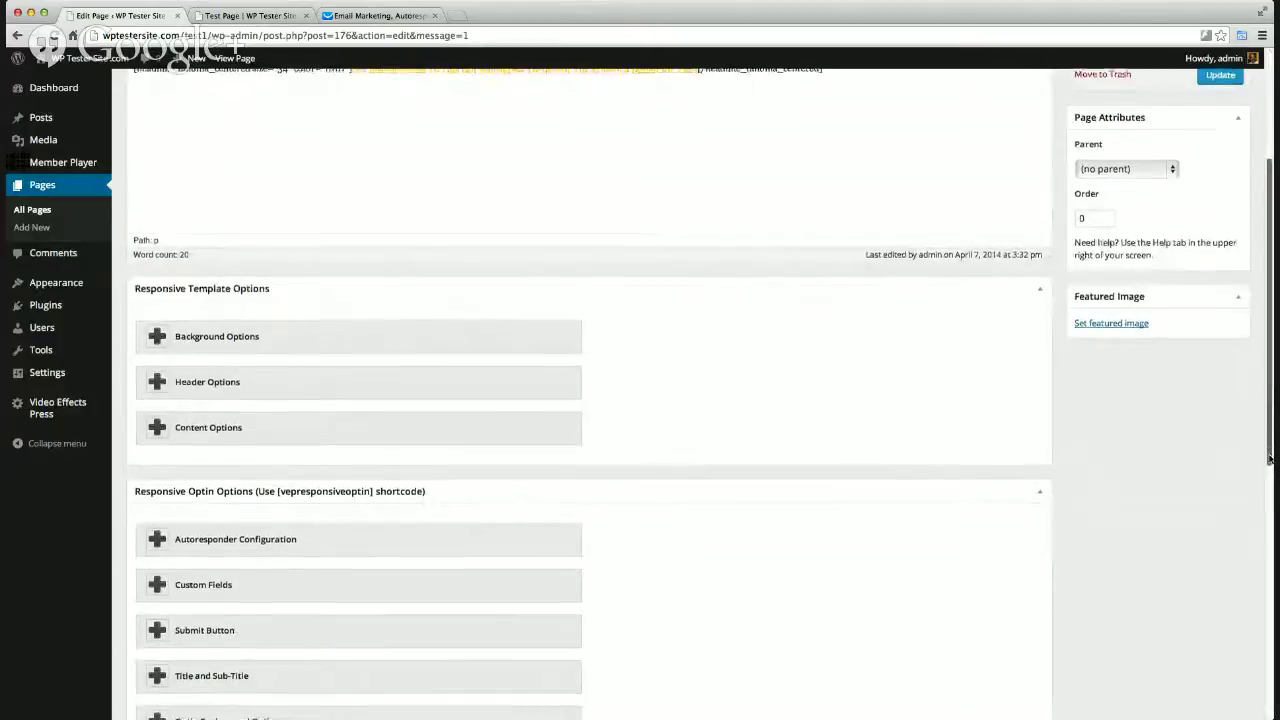
scroll(1250, 480, down, 2)
scroll(1257, 499, down, 4)
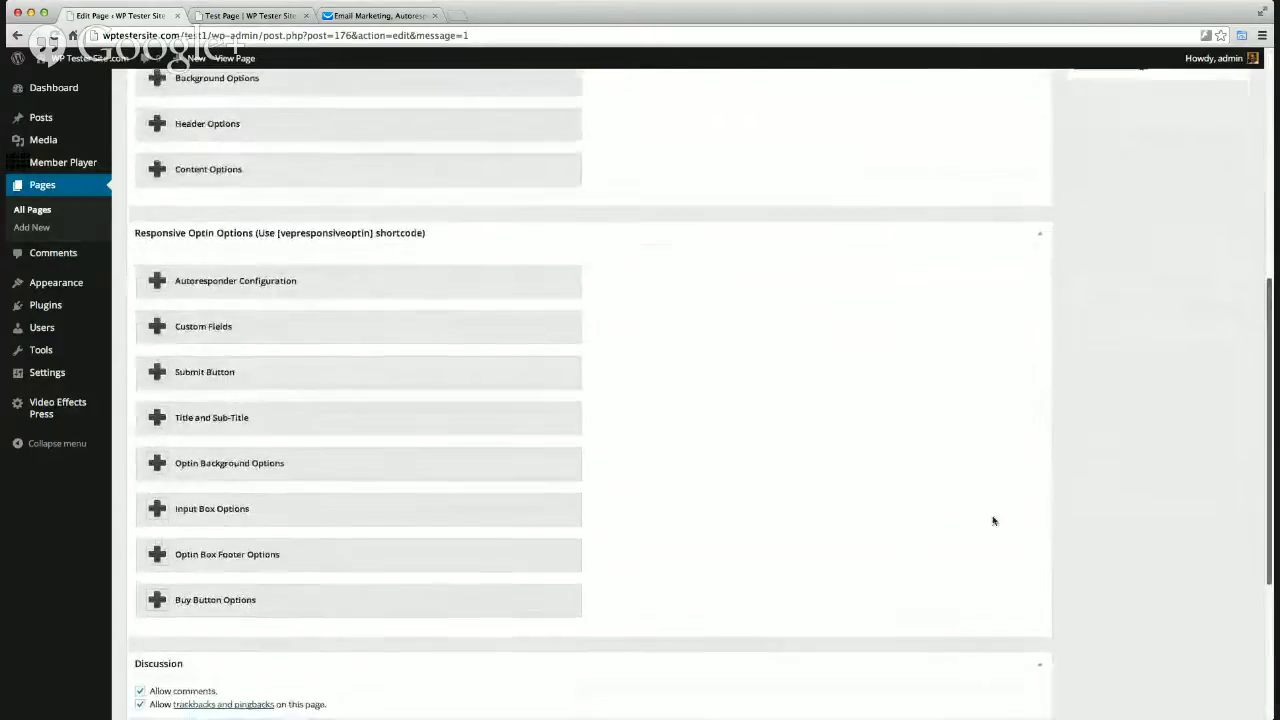
click(162, 283)
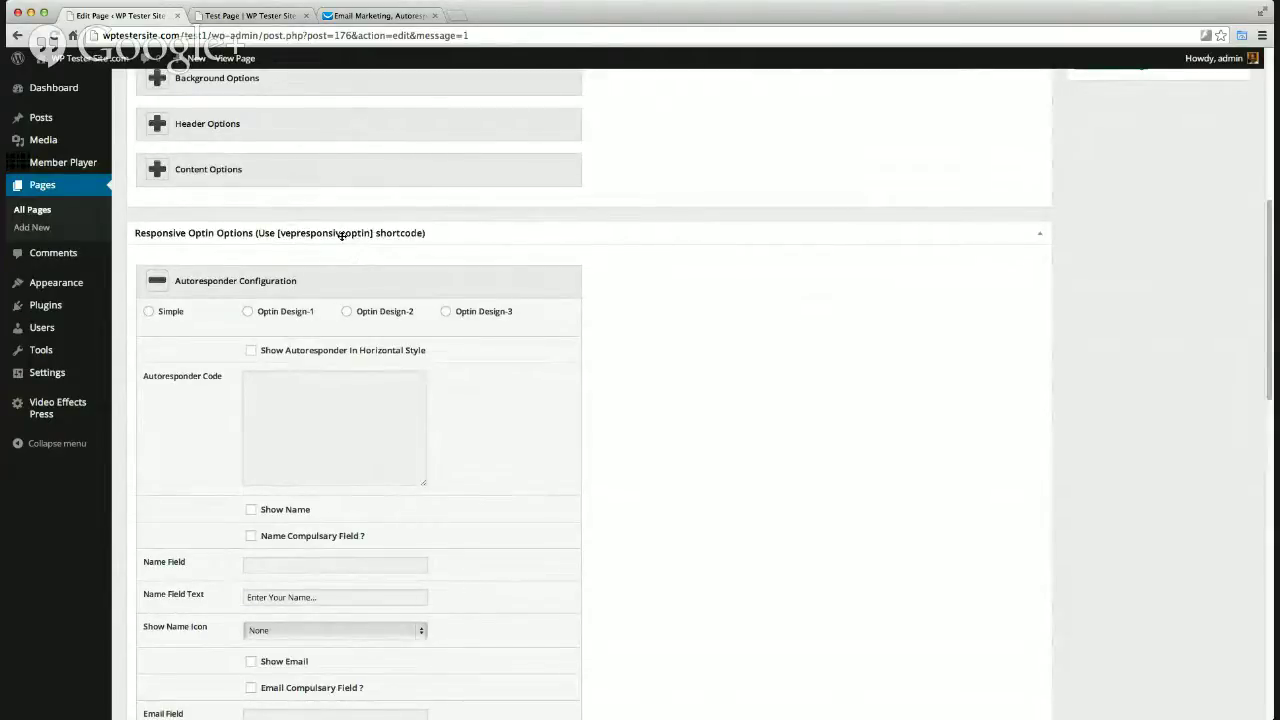
scroll(331, 262, down, 10)
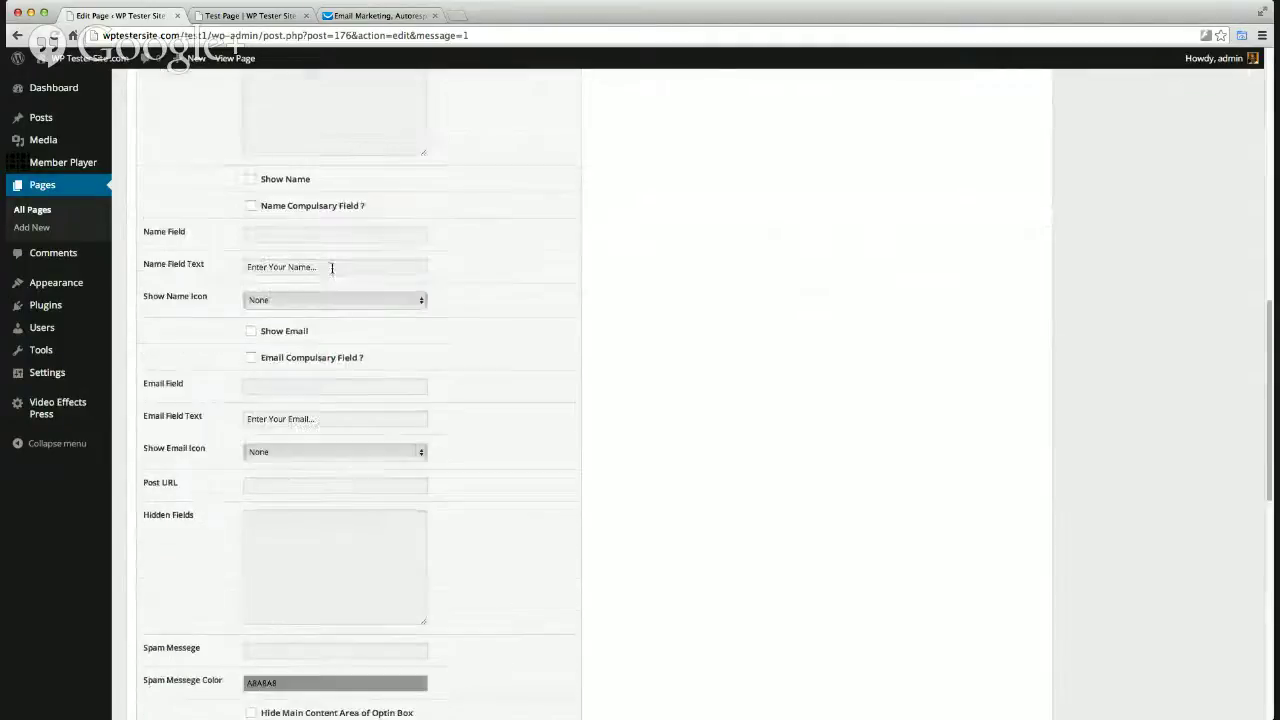
scroll(331, 268, down, 3)
scroll(366, 291, up, 5)
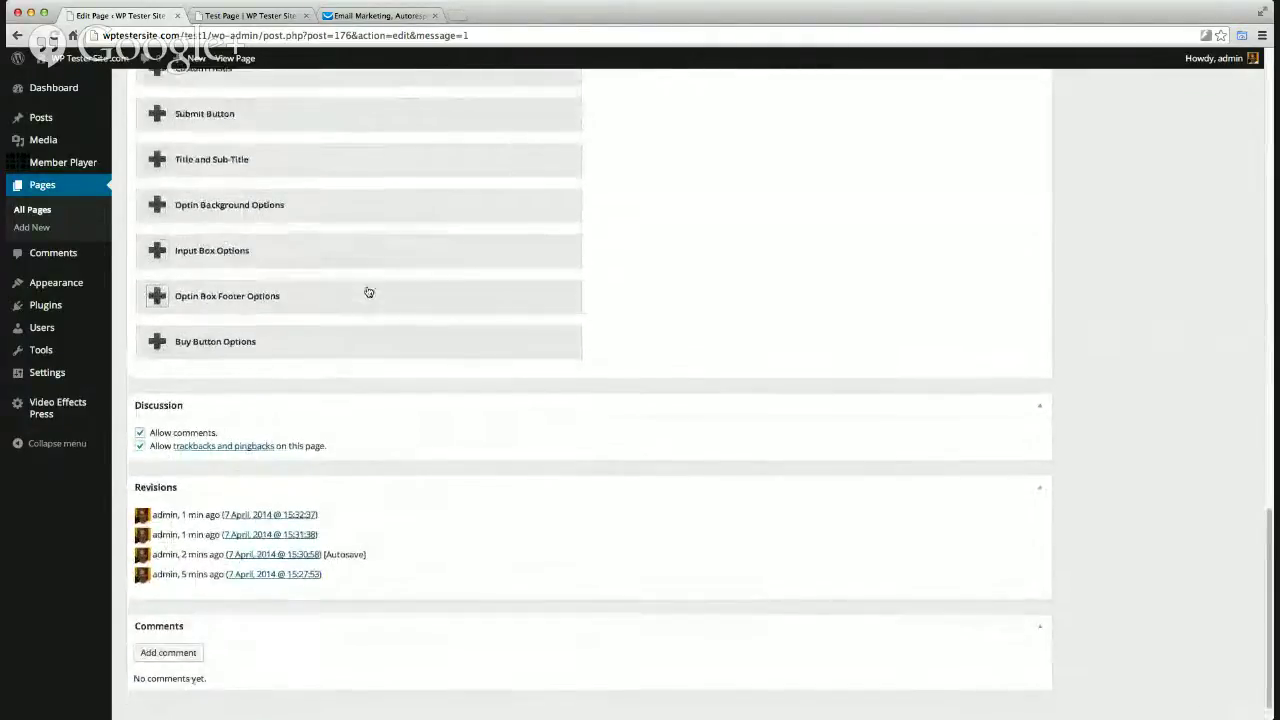
Add the shortcode [vepresponsiveoptin] on a new line below the headline shortcode in the page content
scroll(366, 291, up, 5)
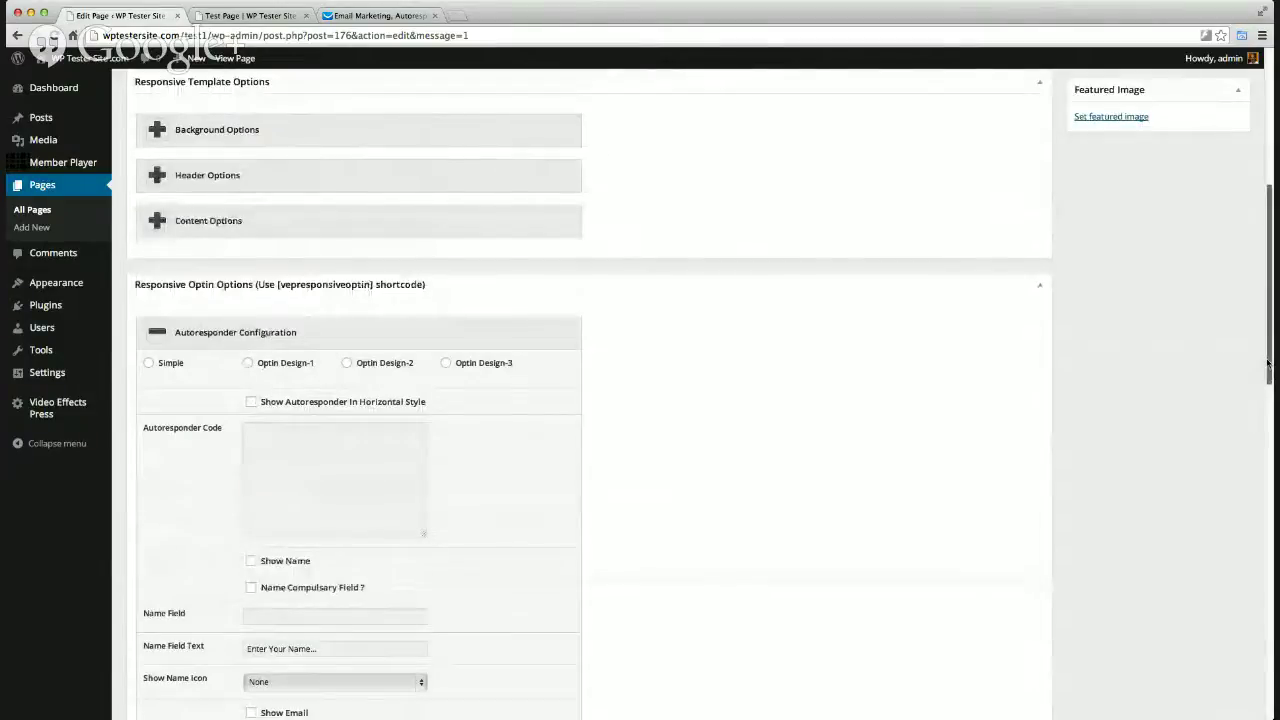
scroll(338, 404, up, 3)
scroll(943, 281, up, 3)
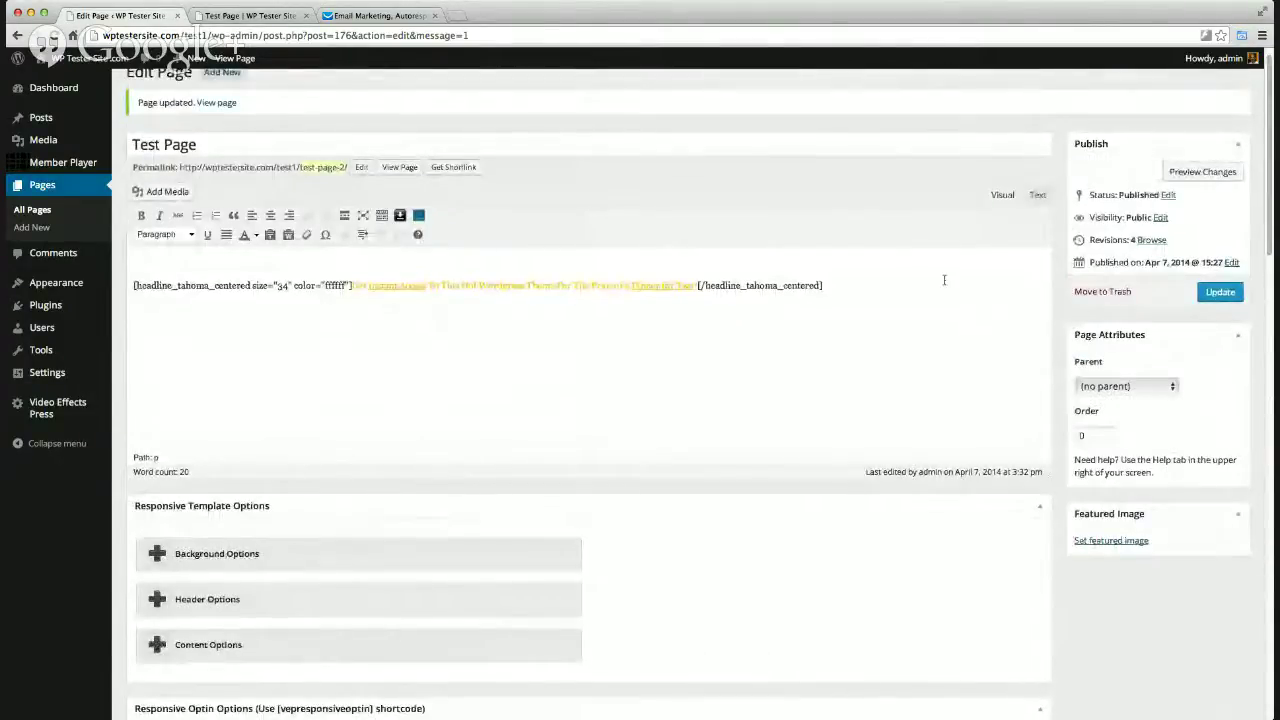
key(Return)
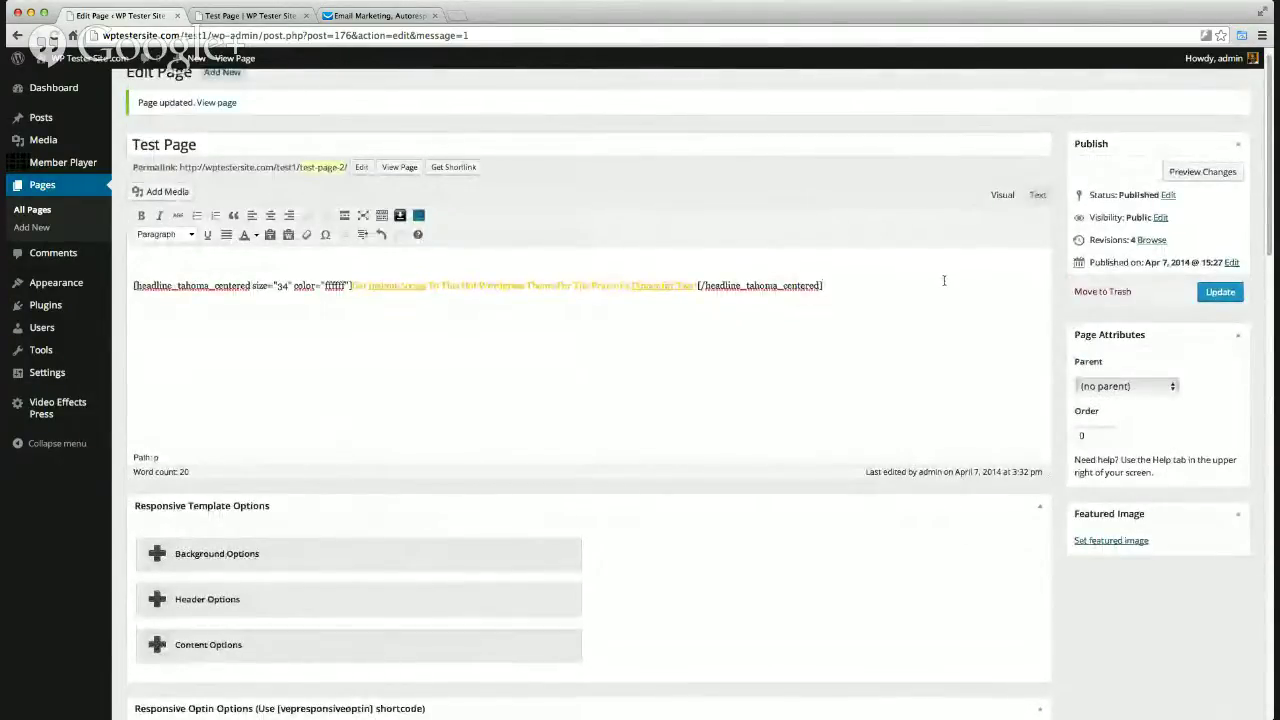
text([ve)
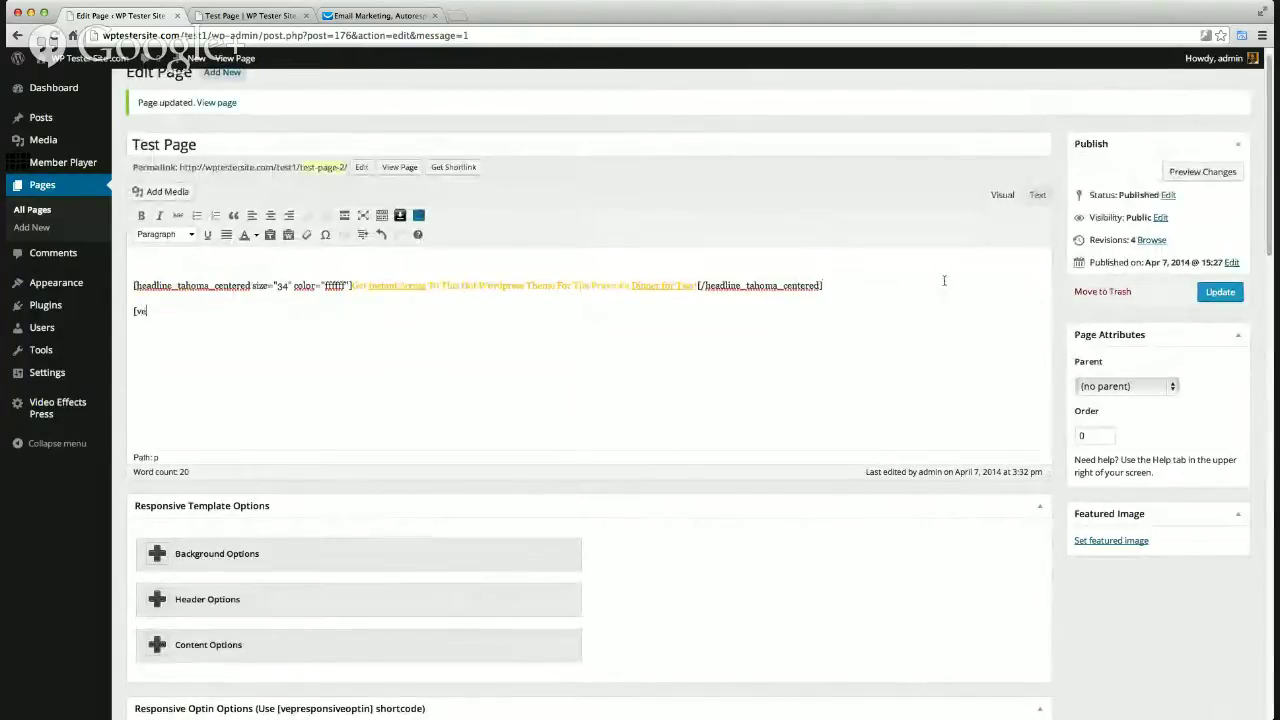
text(presponsiveoptin)
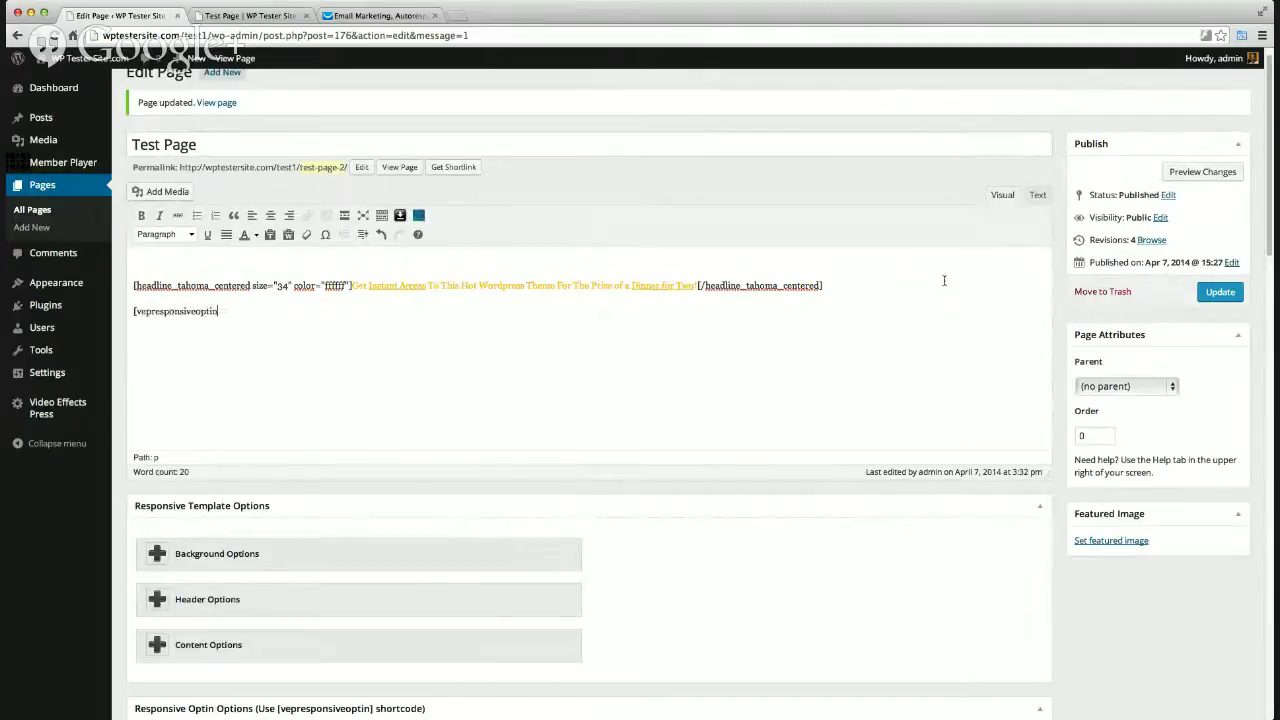
text(])
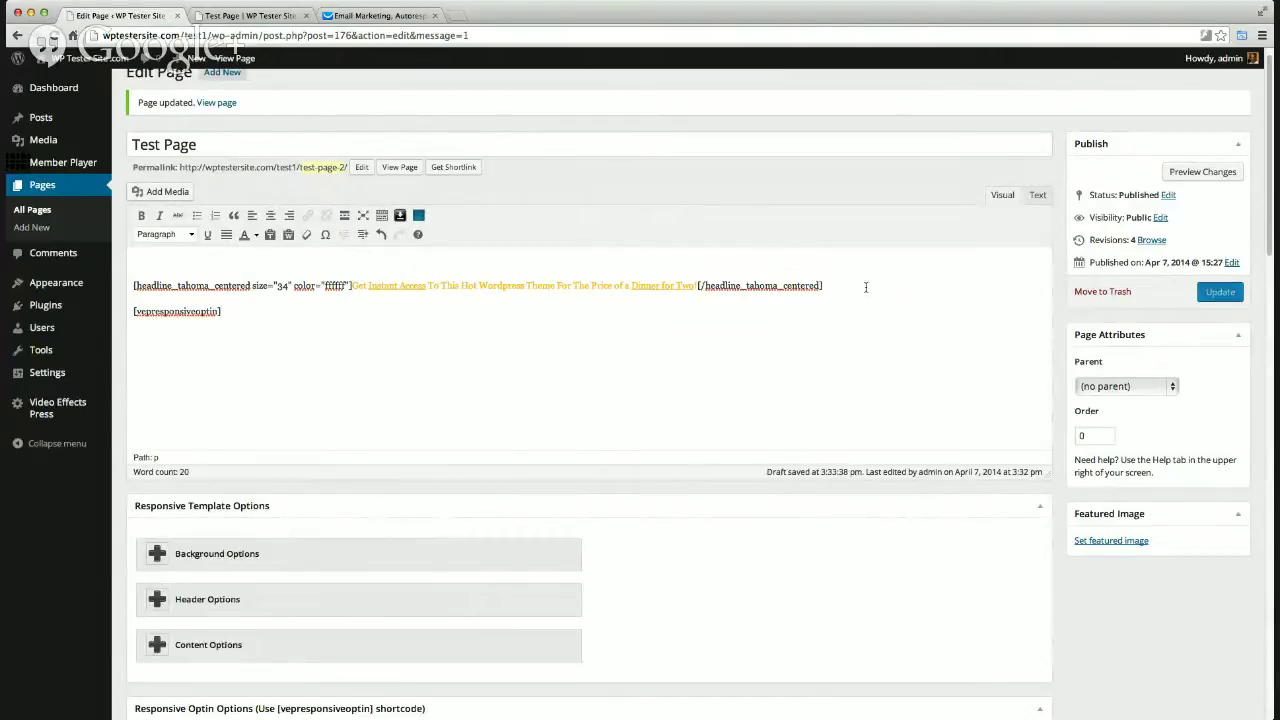
Duplicate the full headline shortcode with its text onto a new line between the headline and the [vepresponsiveoptin] shortcode
click(833, 289)
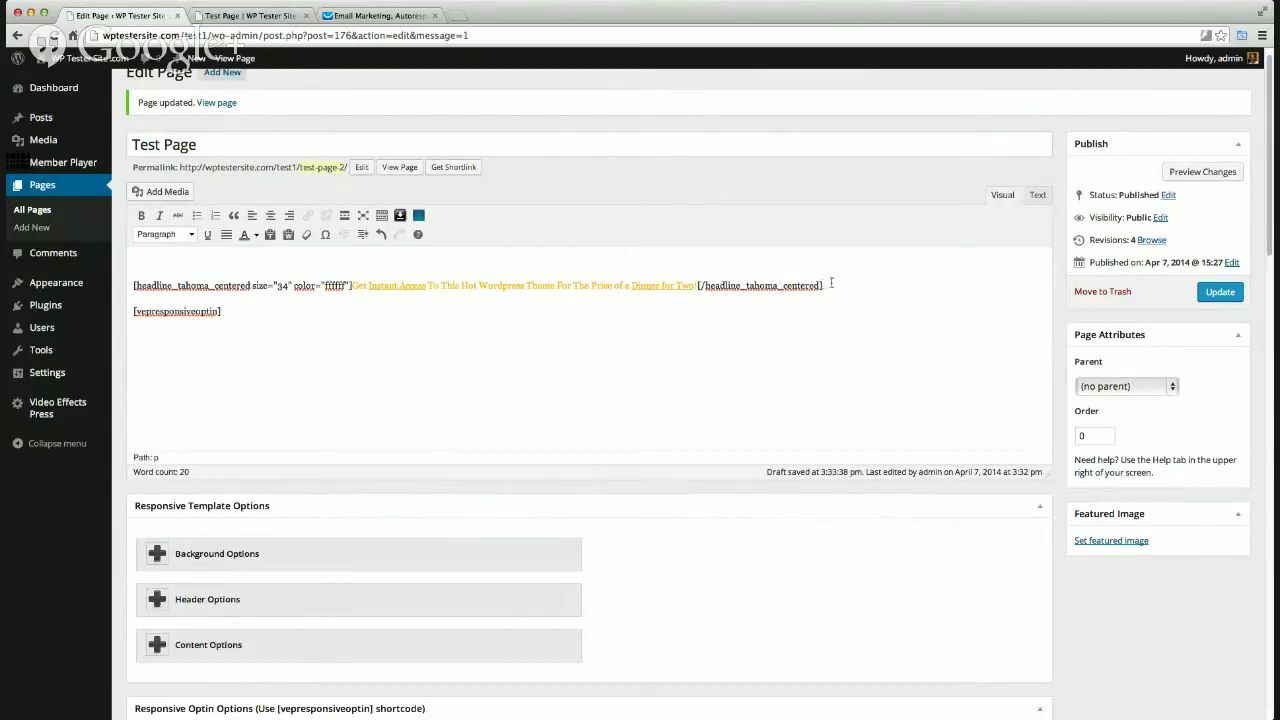
drag(824, 286, 151, 289)
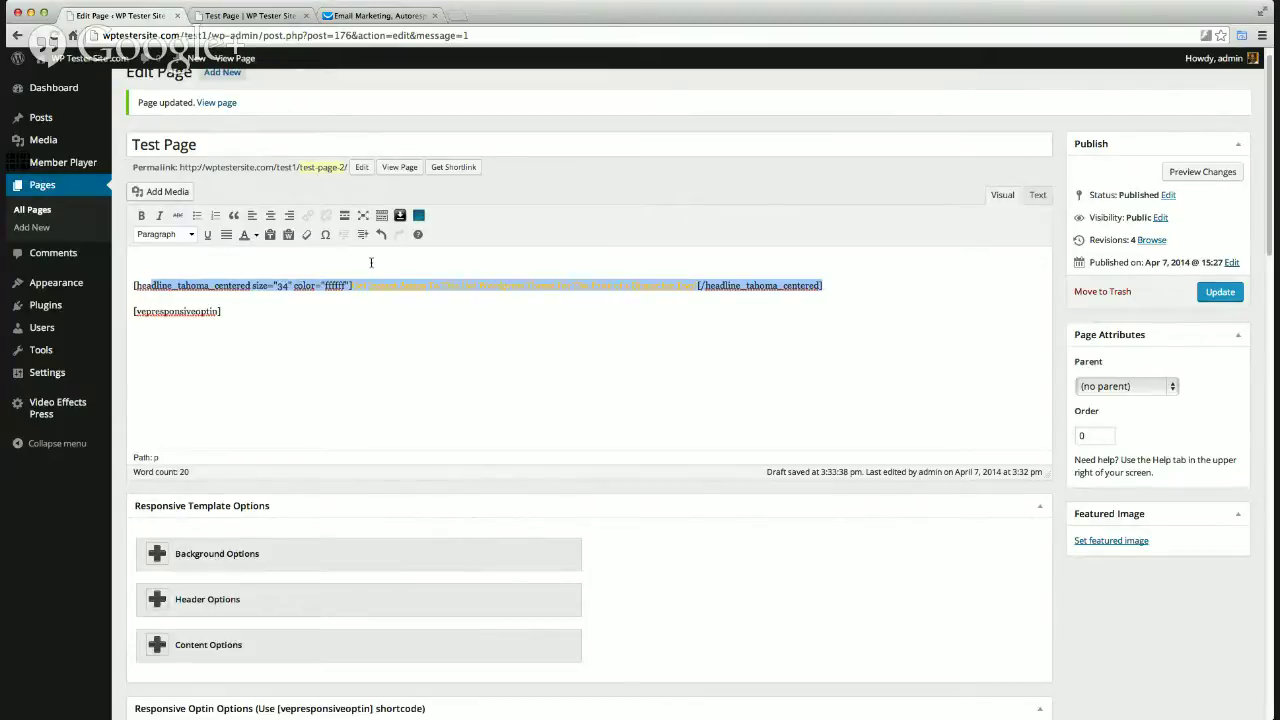
click(134, 286)
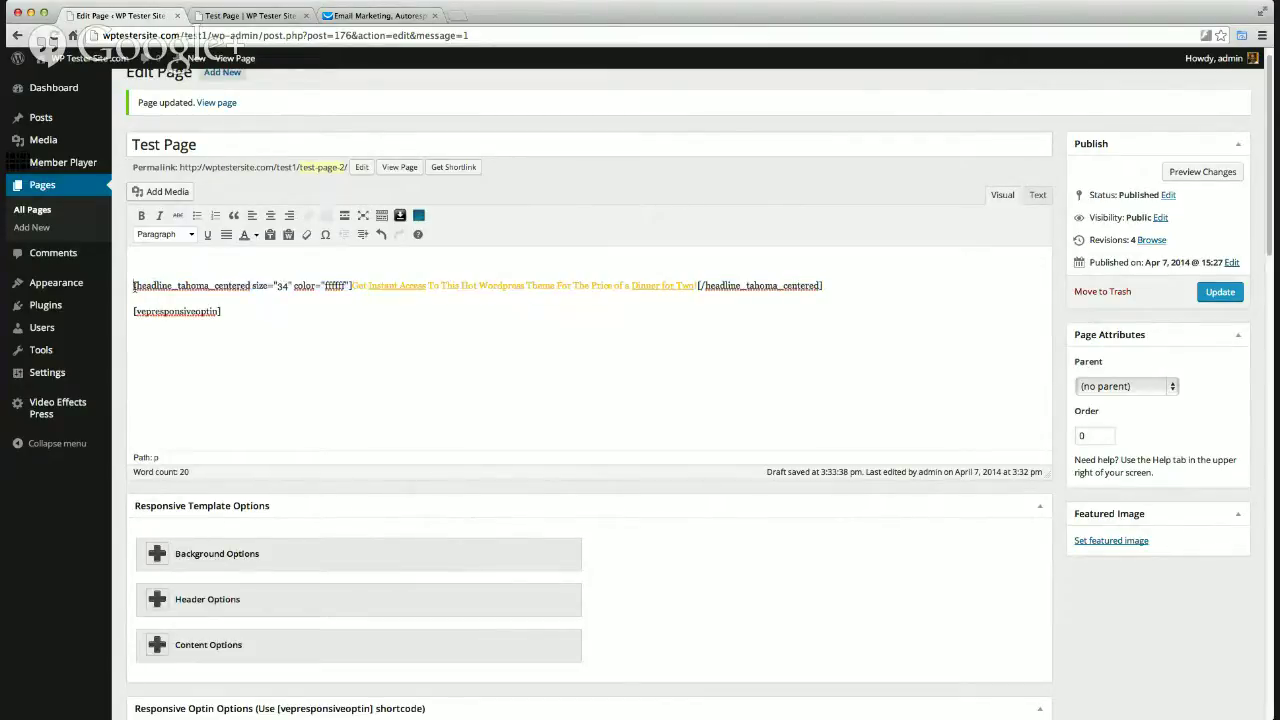
drag(134, 286, 848, 286)
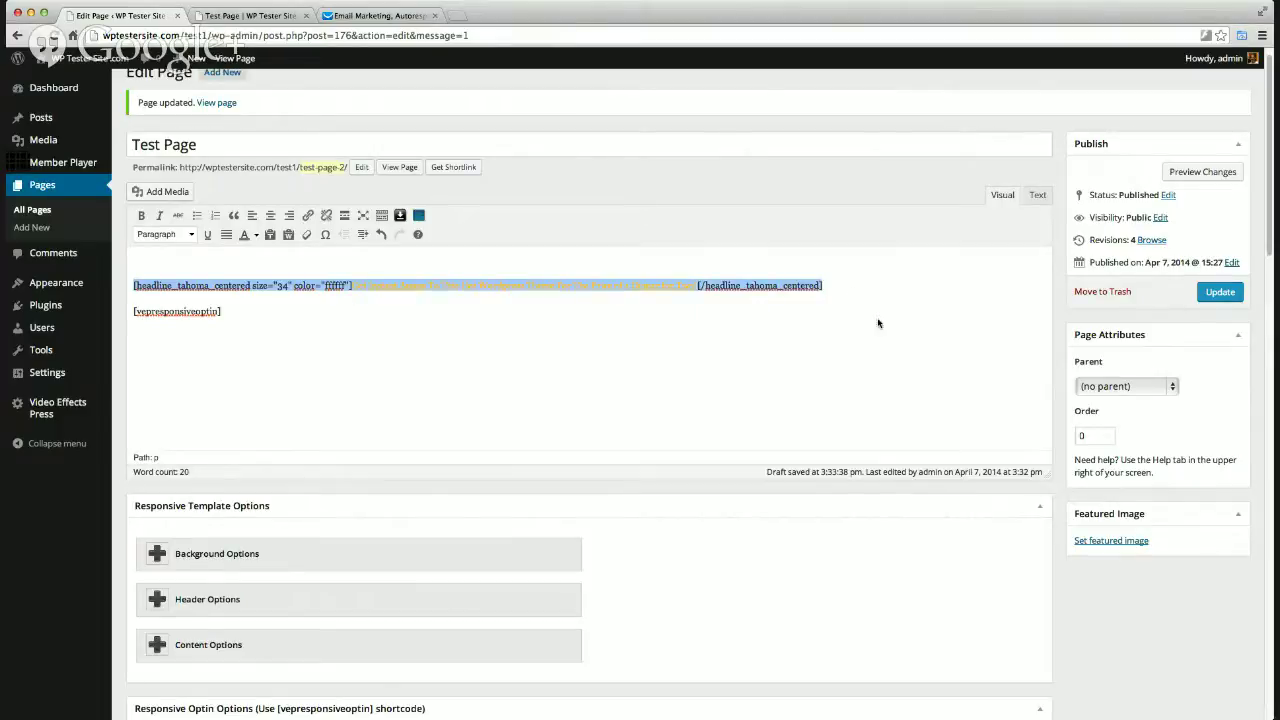
click(837, 286)
key(Return)
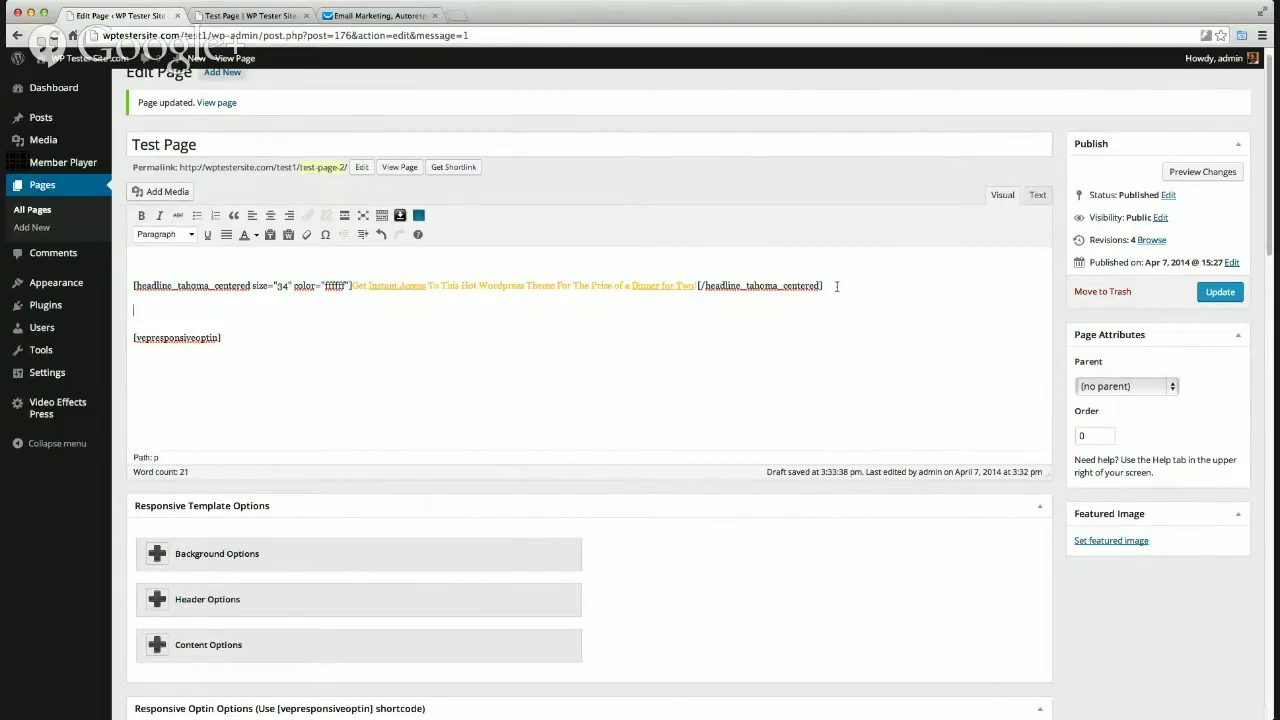
text([headline_tahoma_centered size="34" color="ffffff"]Get Instant Access To This Hot Wordpress Theme For The Price of a Dinner for Two![/headline_tahoma_centered])
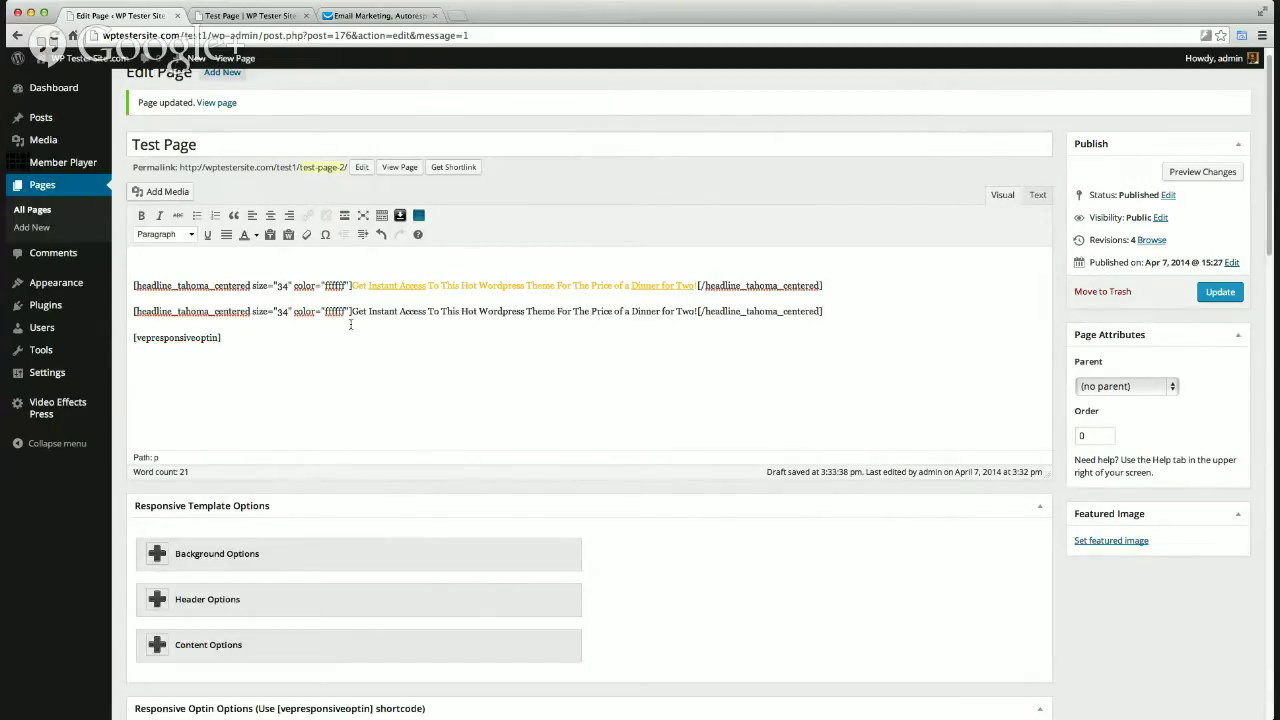
Set the size attribute of the second headline shortcode to 22
double_click(284, 311)
drag(284, 313, 277, 314)
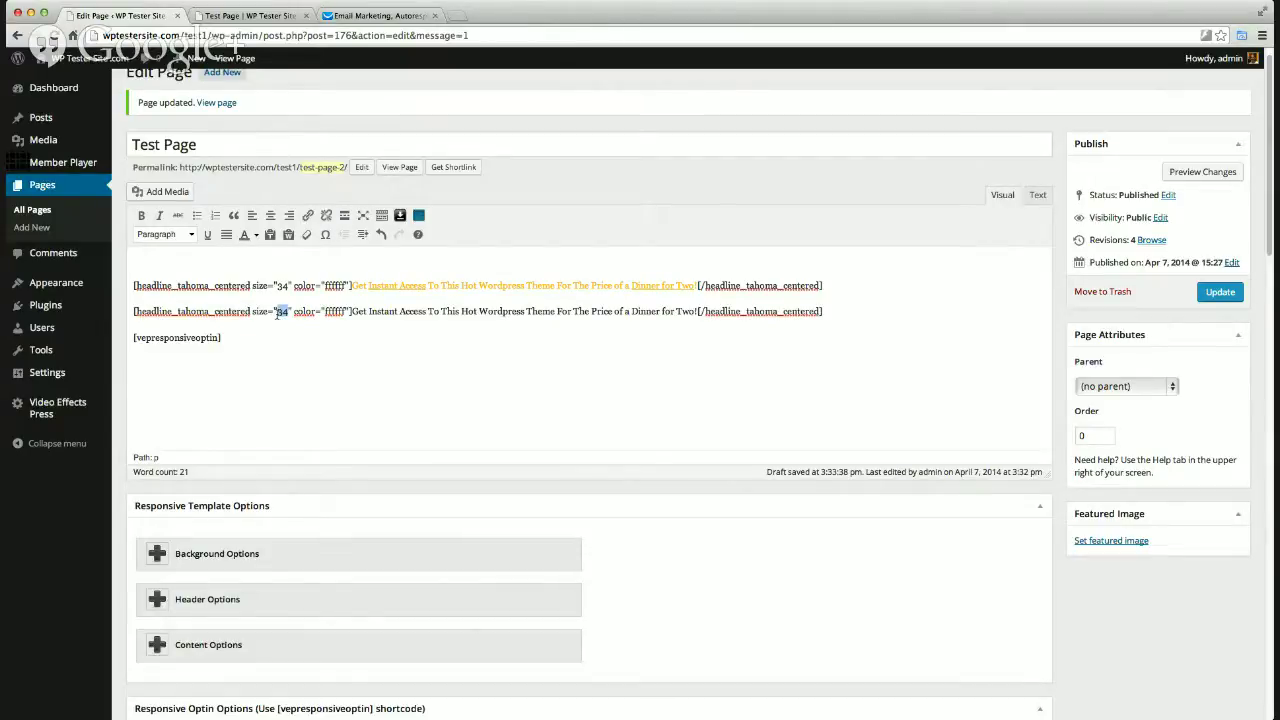
text(22)
Replace the second headline's text with "Create Mobile Responsive Sales and Squeeze Pages in Seconds"
drag(354, 311, 698, 312)
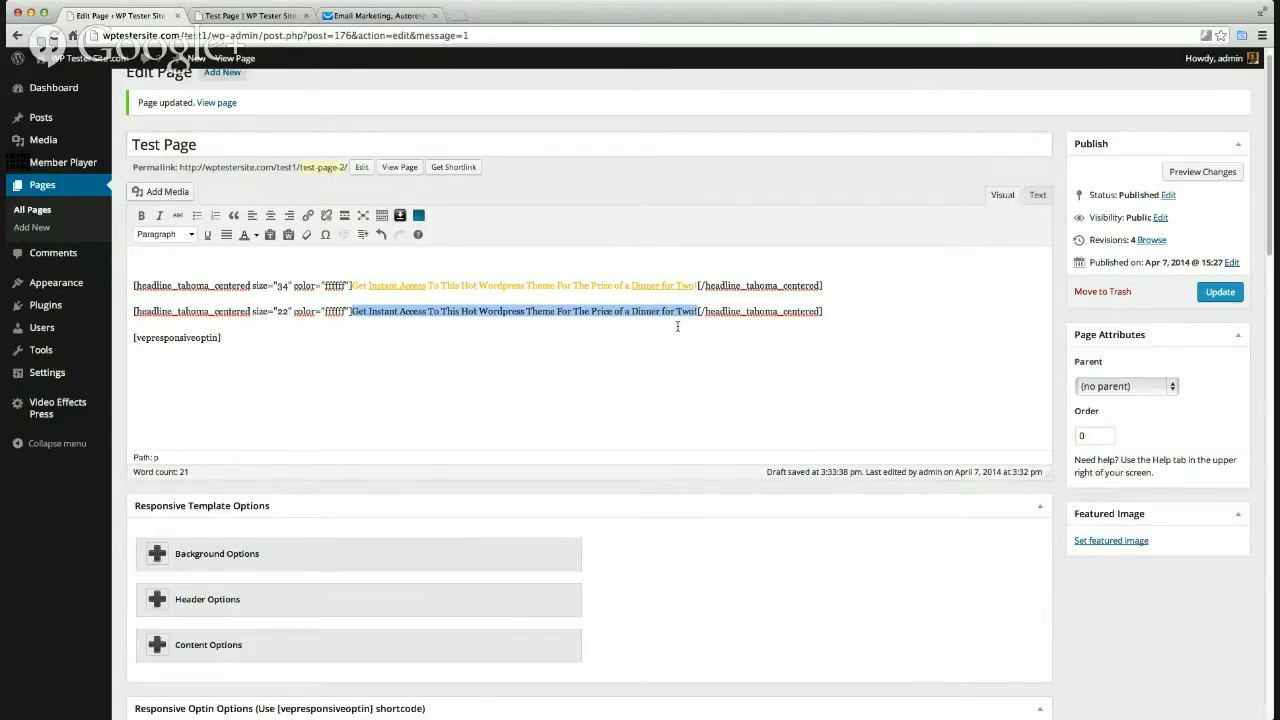
text(Create)
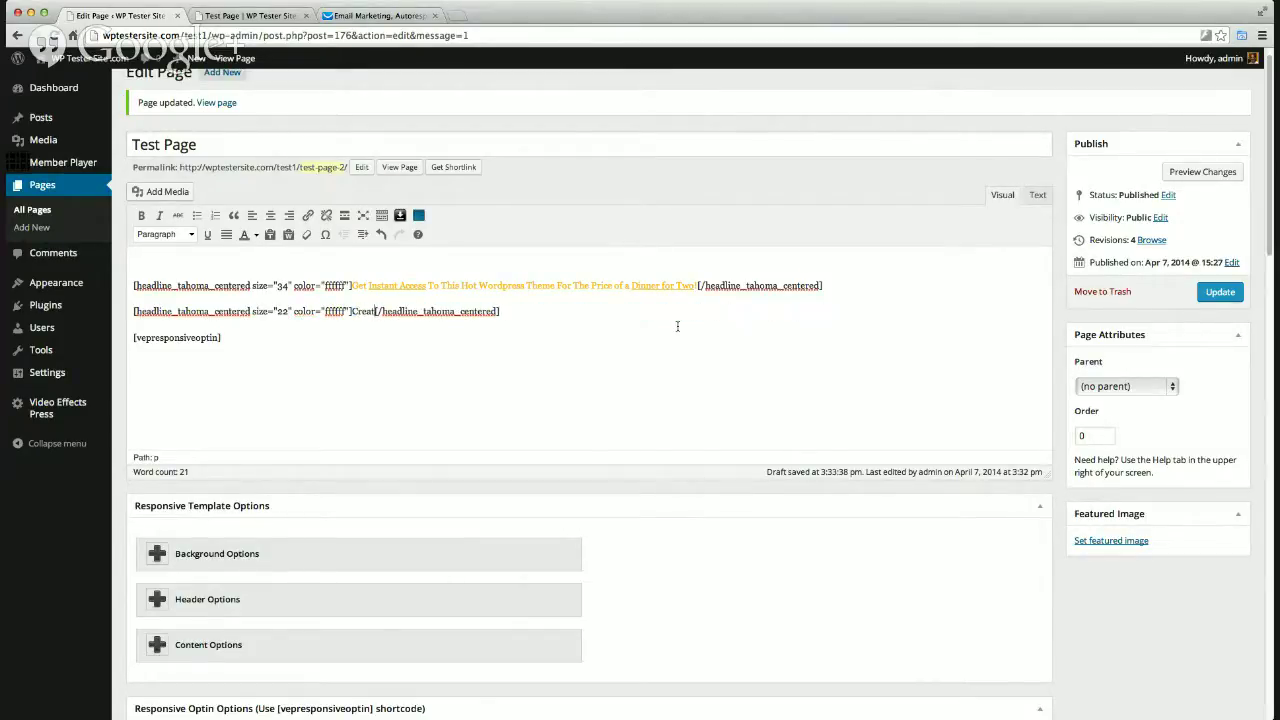
text( Mobile R)
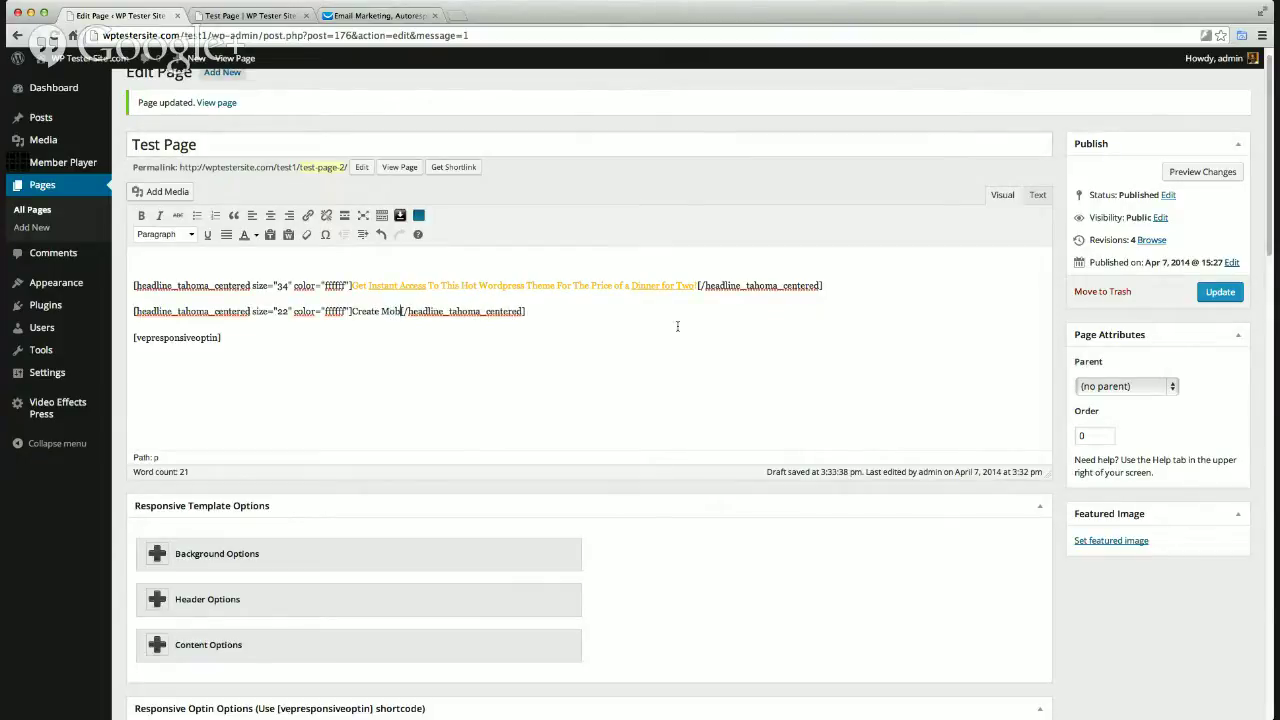
text(esponsie)
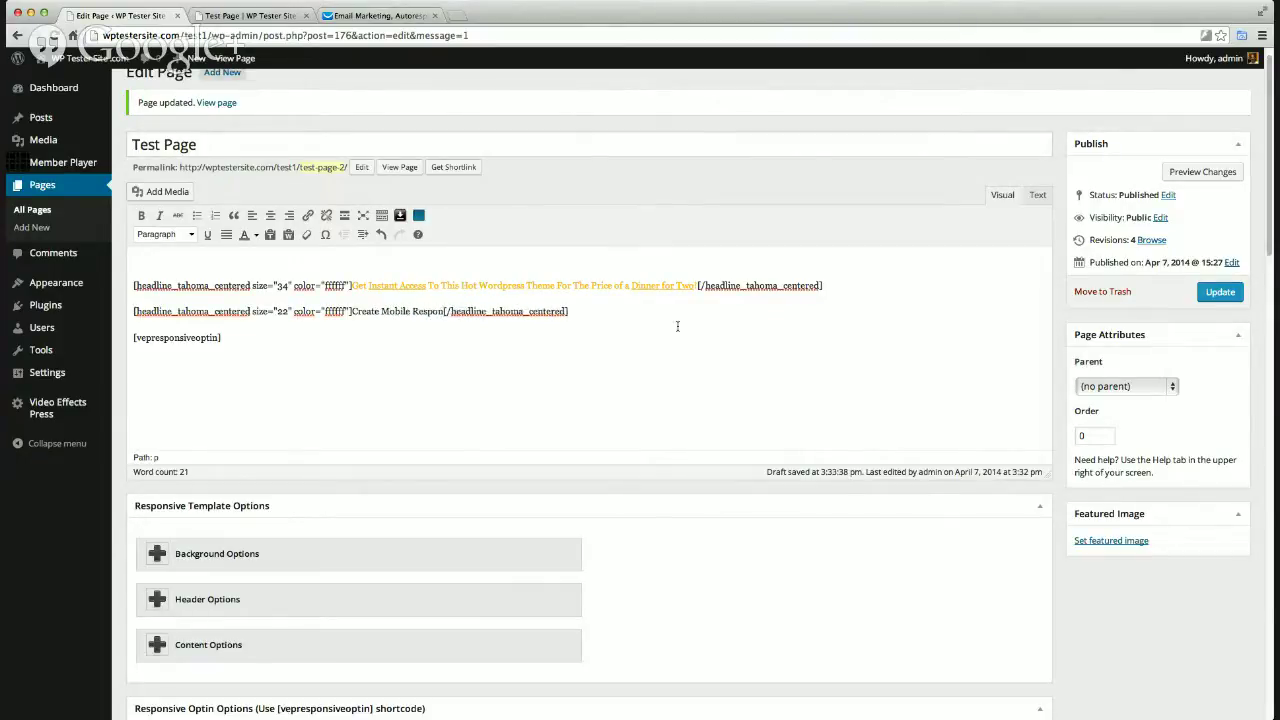
key(BackSpace)
text(ve)
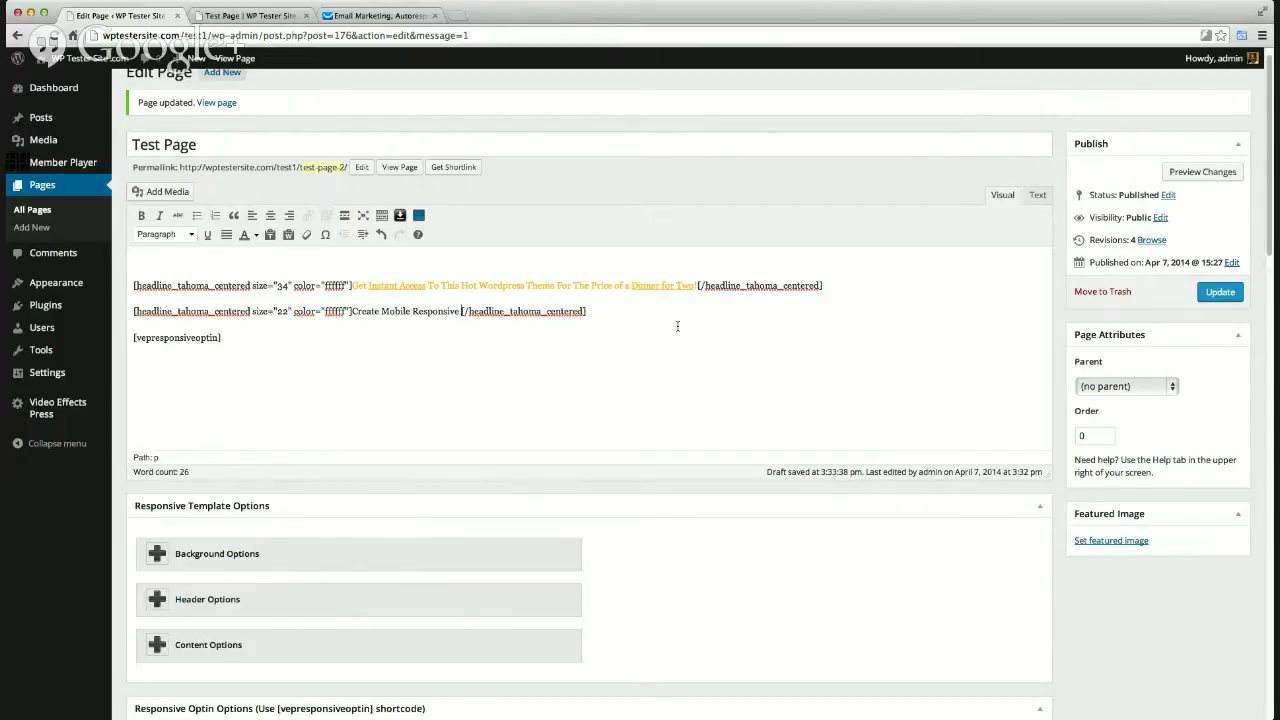
text( Sales)
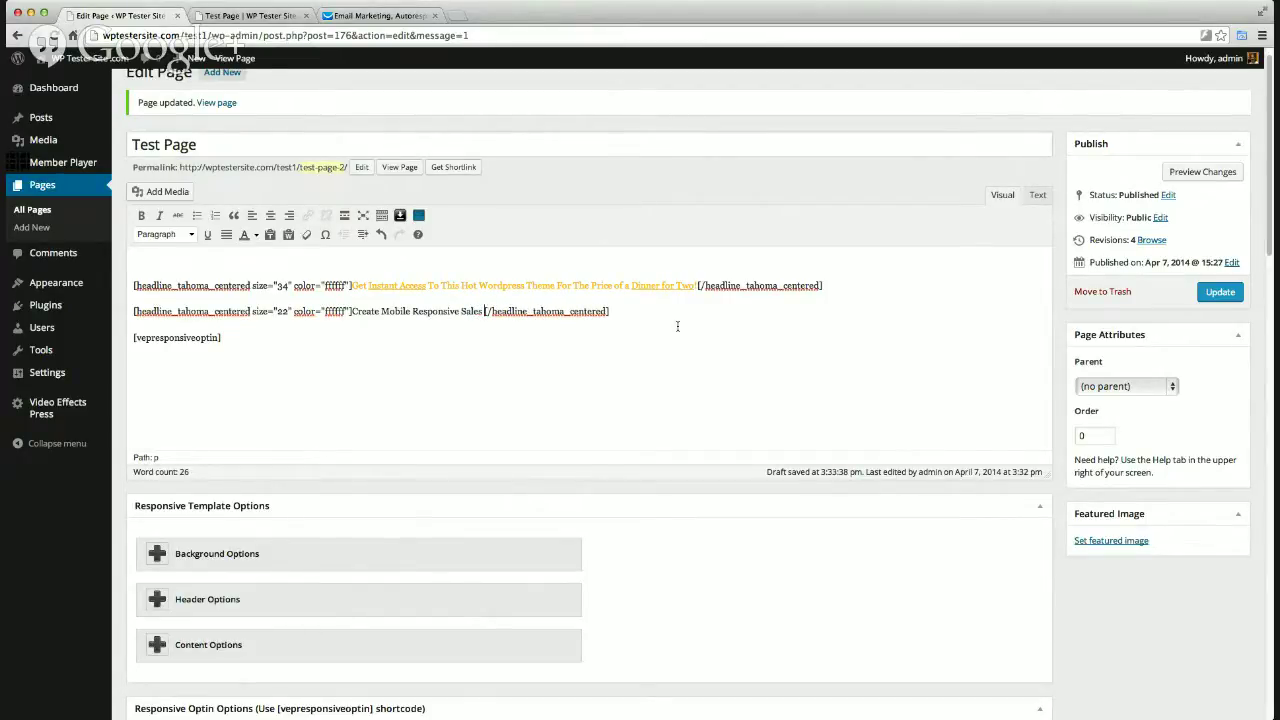
text( and Sque)
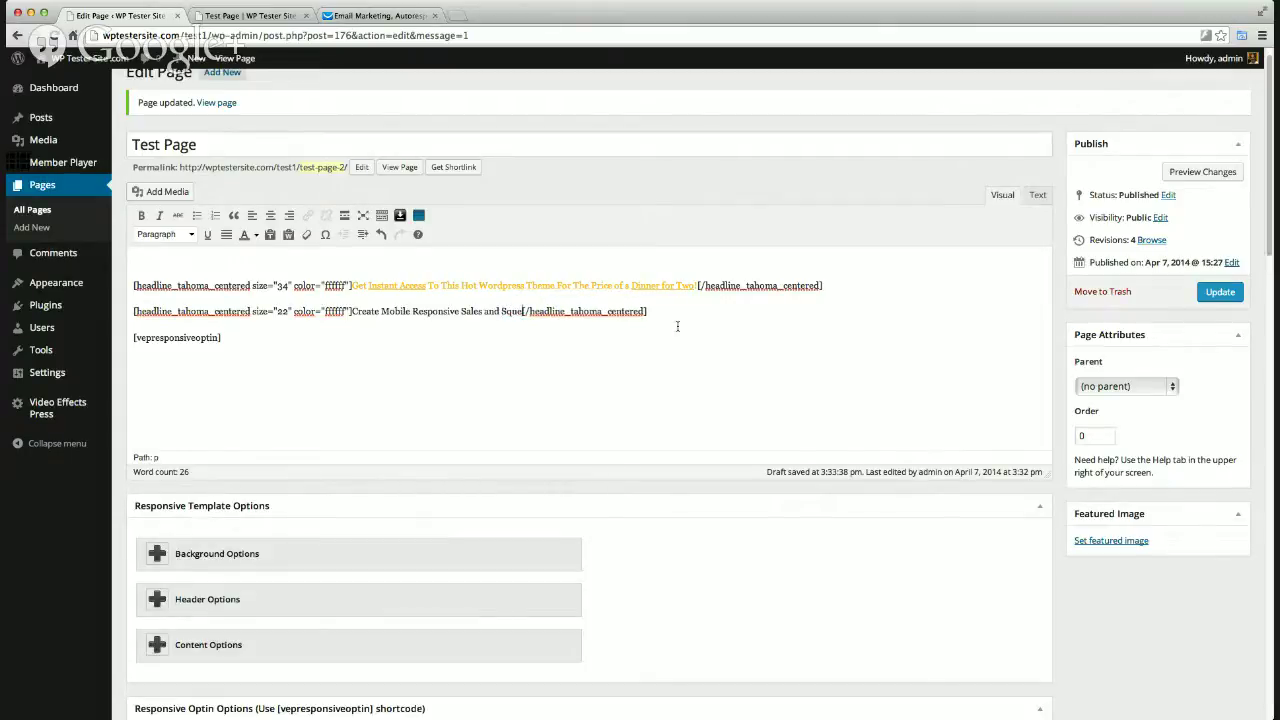
text(eze)
text(Pages in)
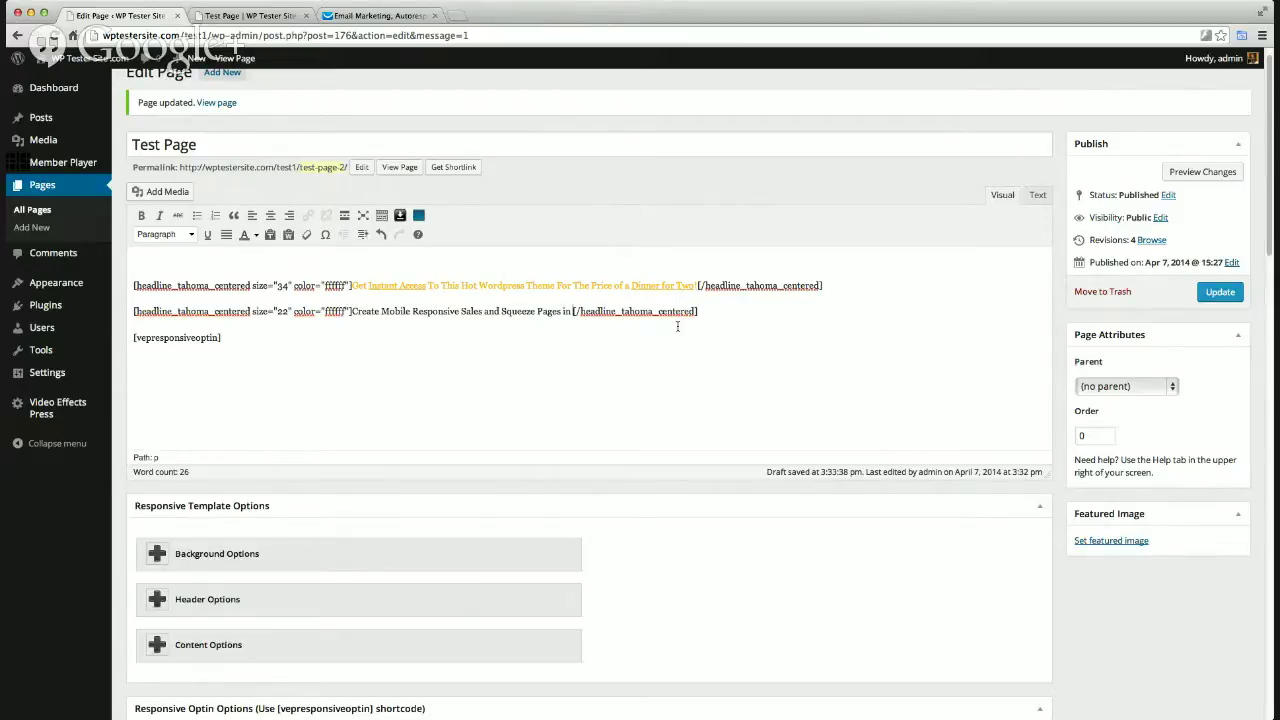
text( Seconds)
drag(348, 312, 326, 316)
click(356, 315)
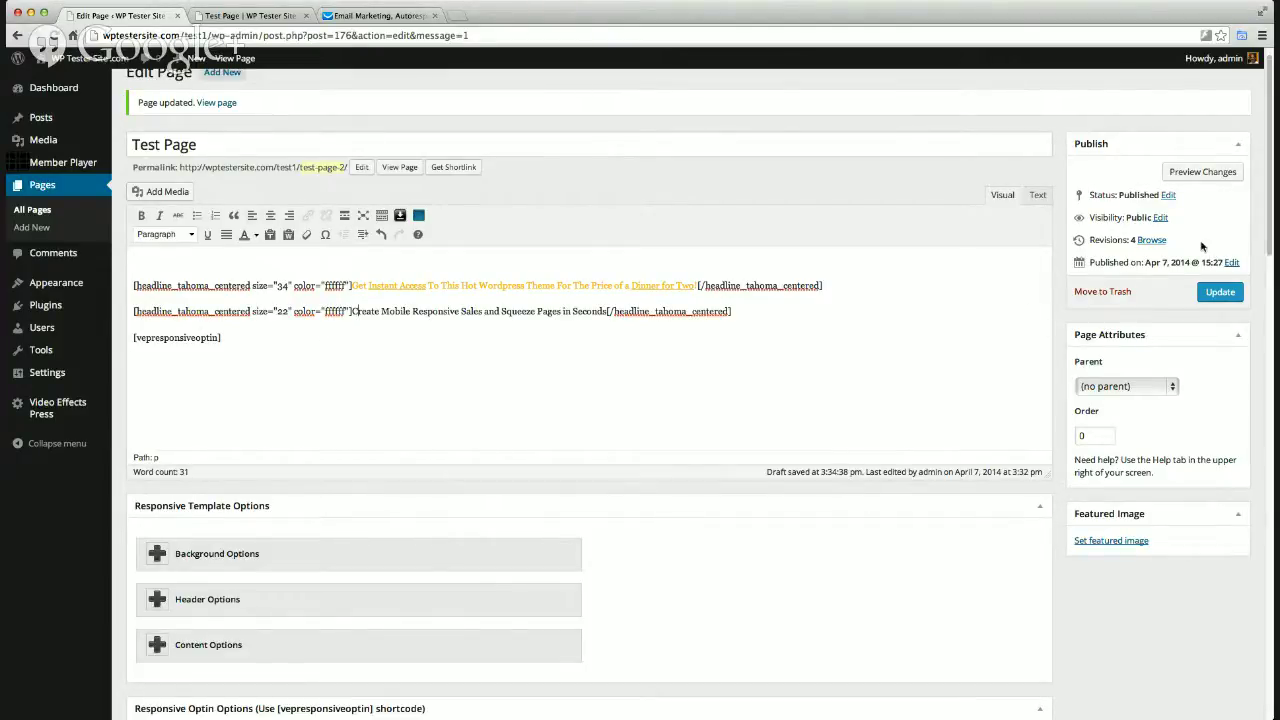
Choose the Simple design in the Autoresponder Configuration of the Responsive Optin Options
drag(1270, 245, 1270, 405)
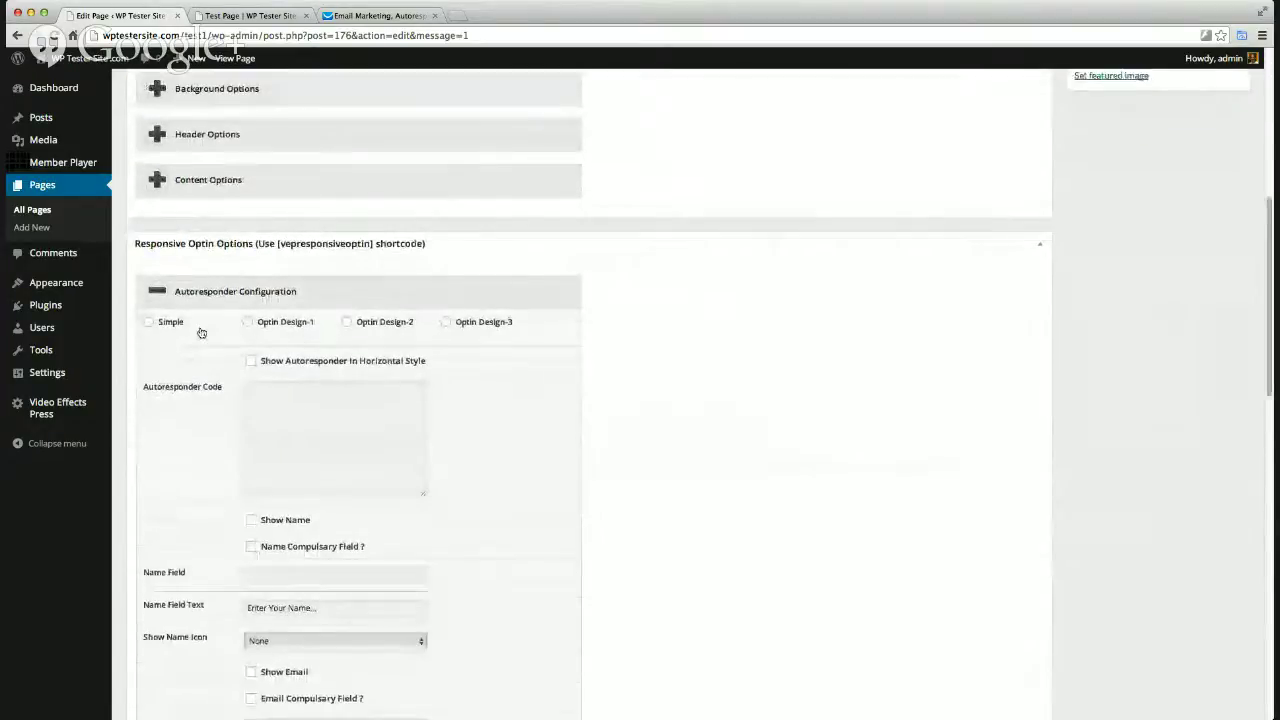
click(148, 322)
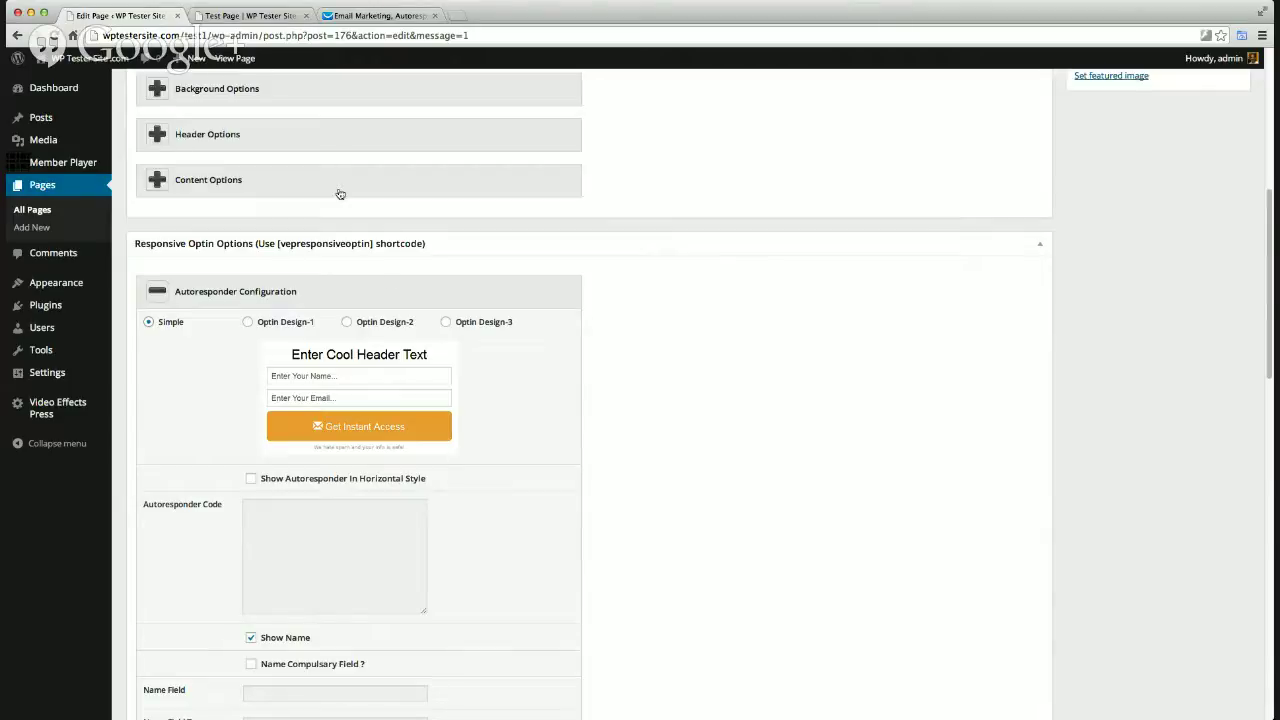
Switch to GetResponse and start creating a new web form
click(391, 16)
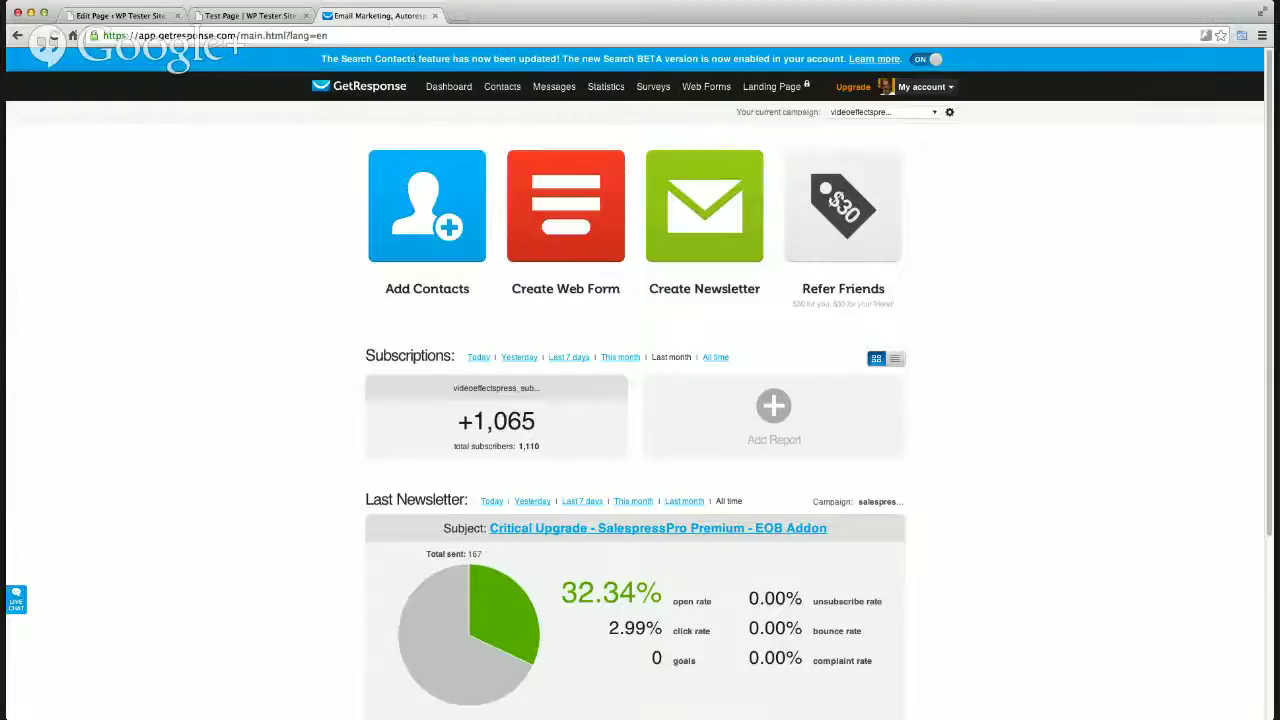
mouse_move(688, 89)
click(717, 135)
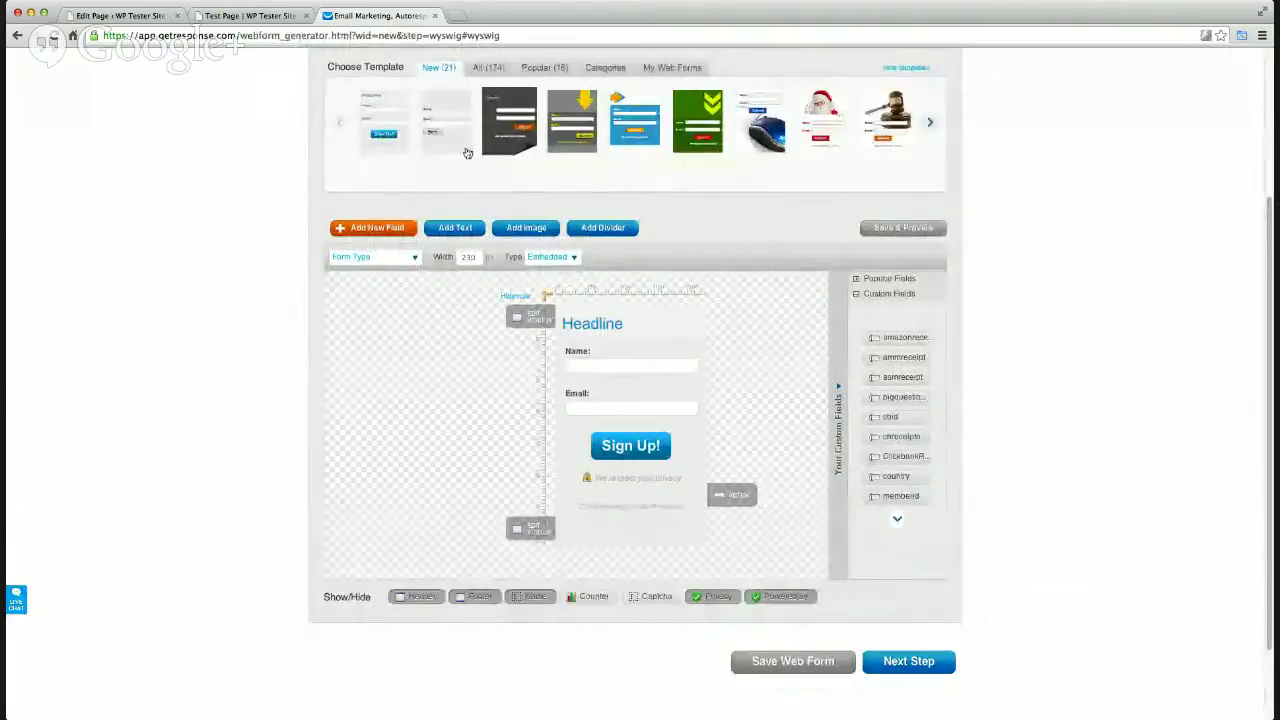
Hide the footer, header, name field and privacy note on the new web form
click(466, 598)
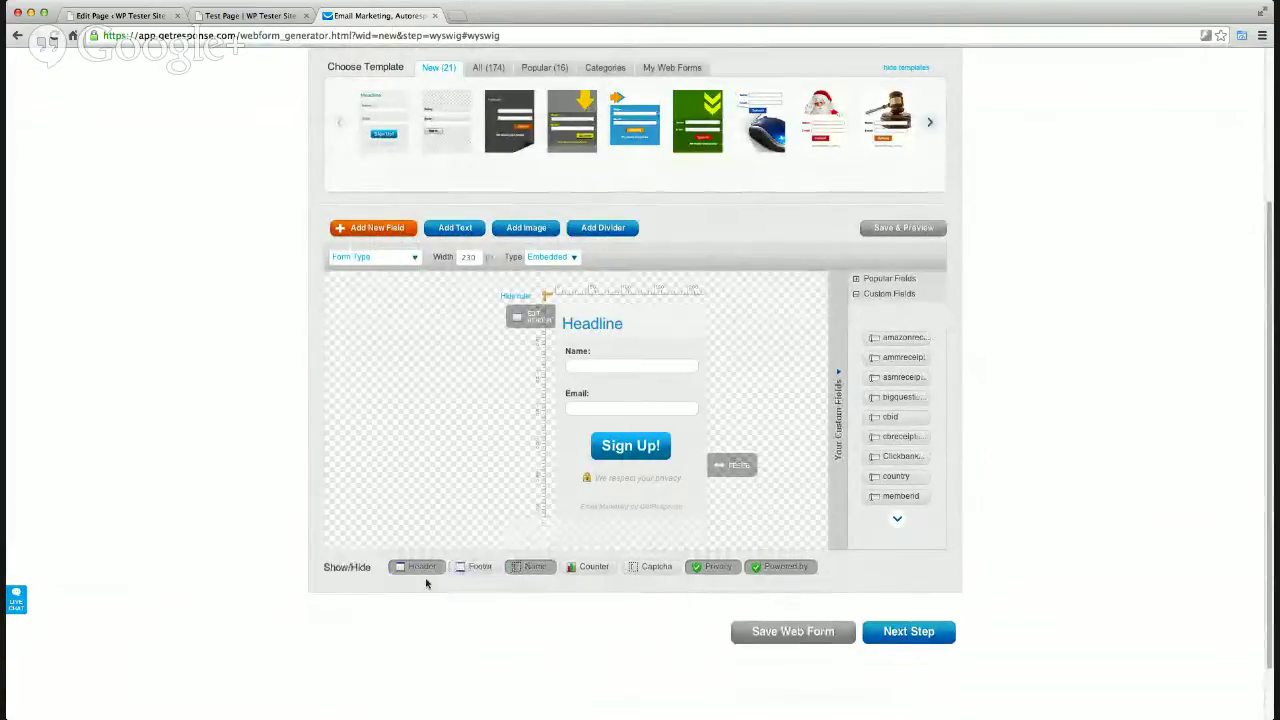
click(424, 567)
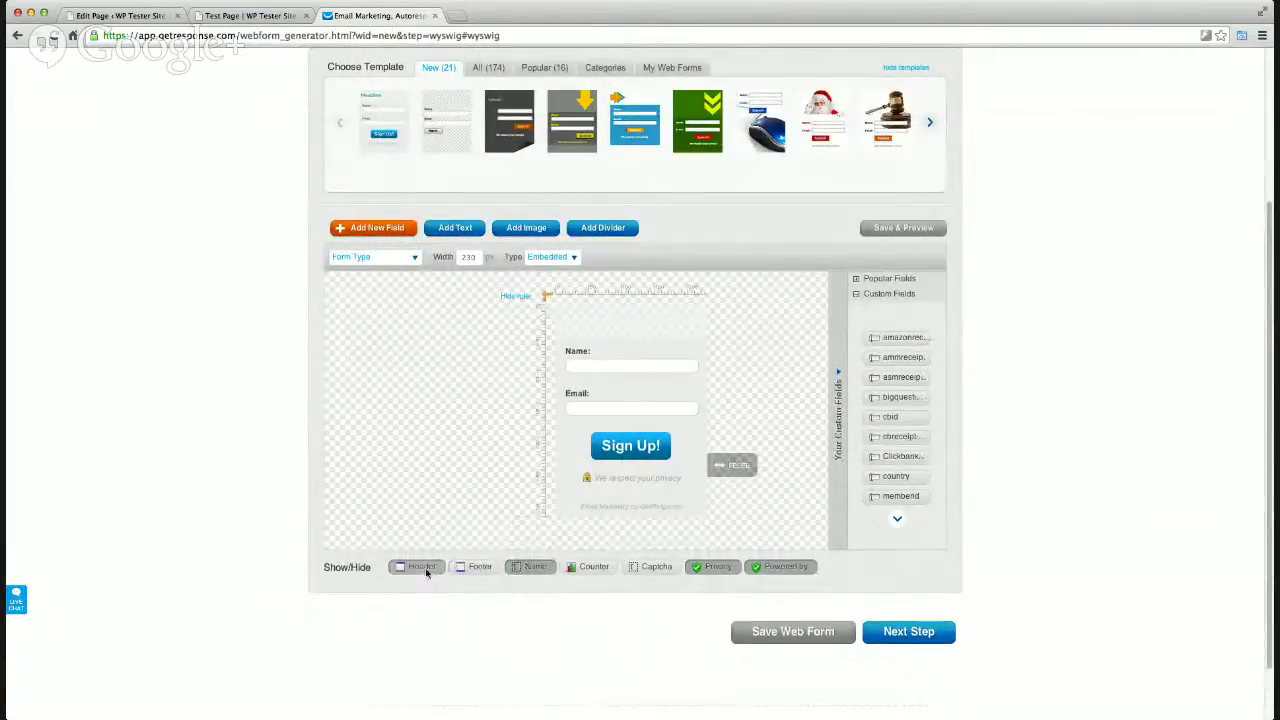
click(530, 563)
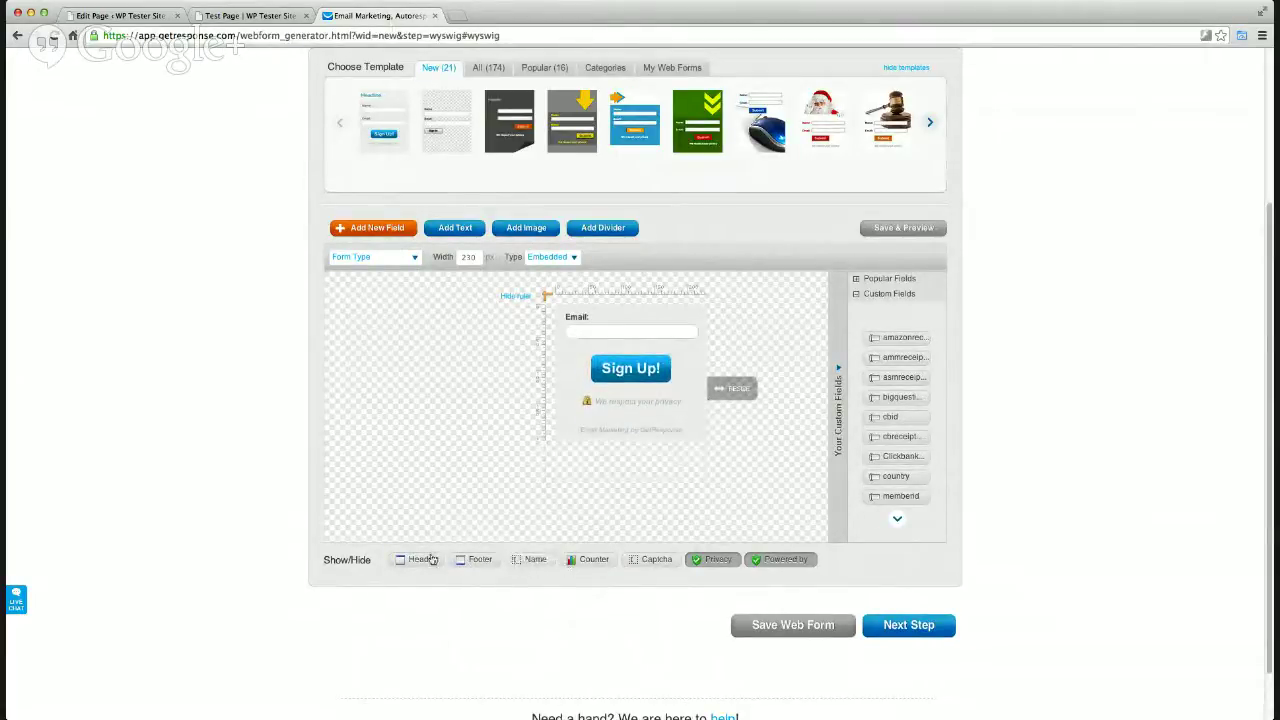
click(706, 561)
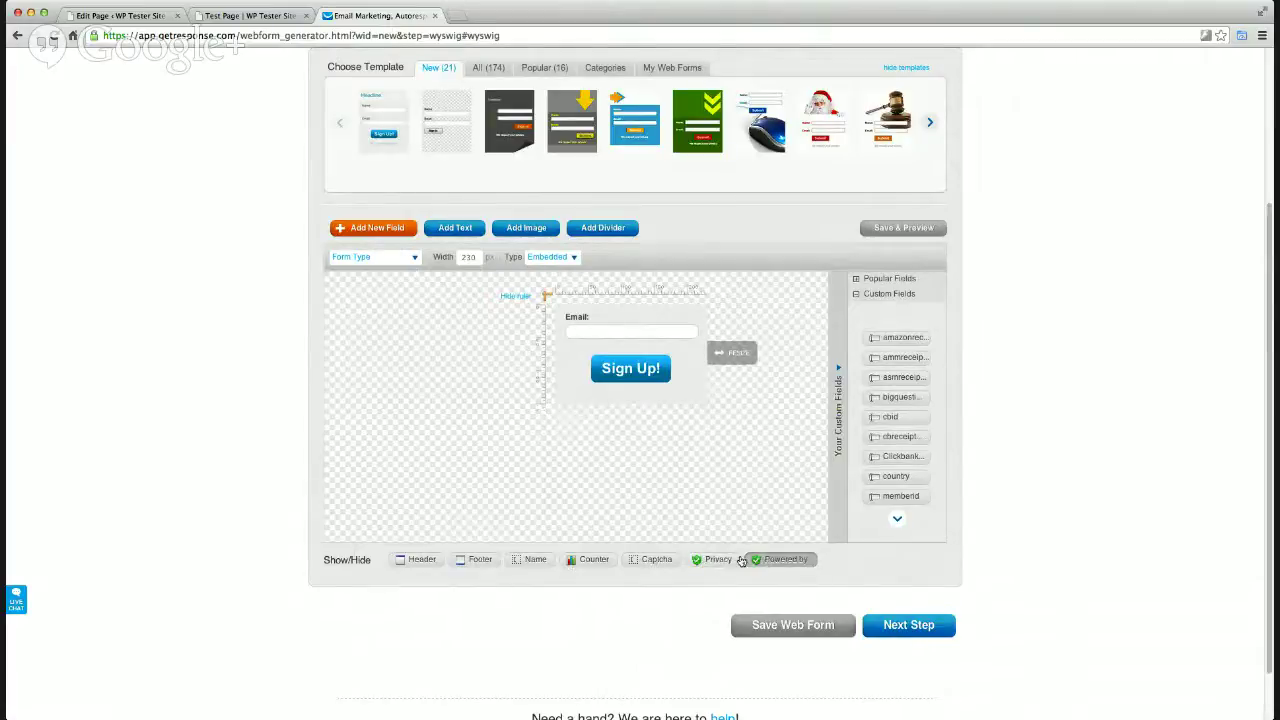
click(901, 628)
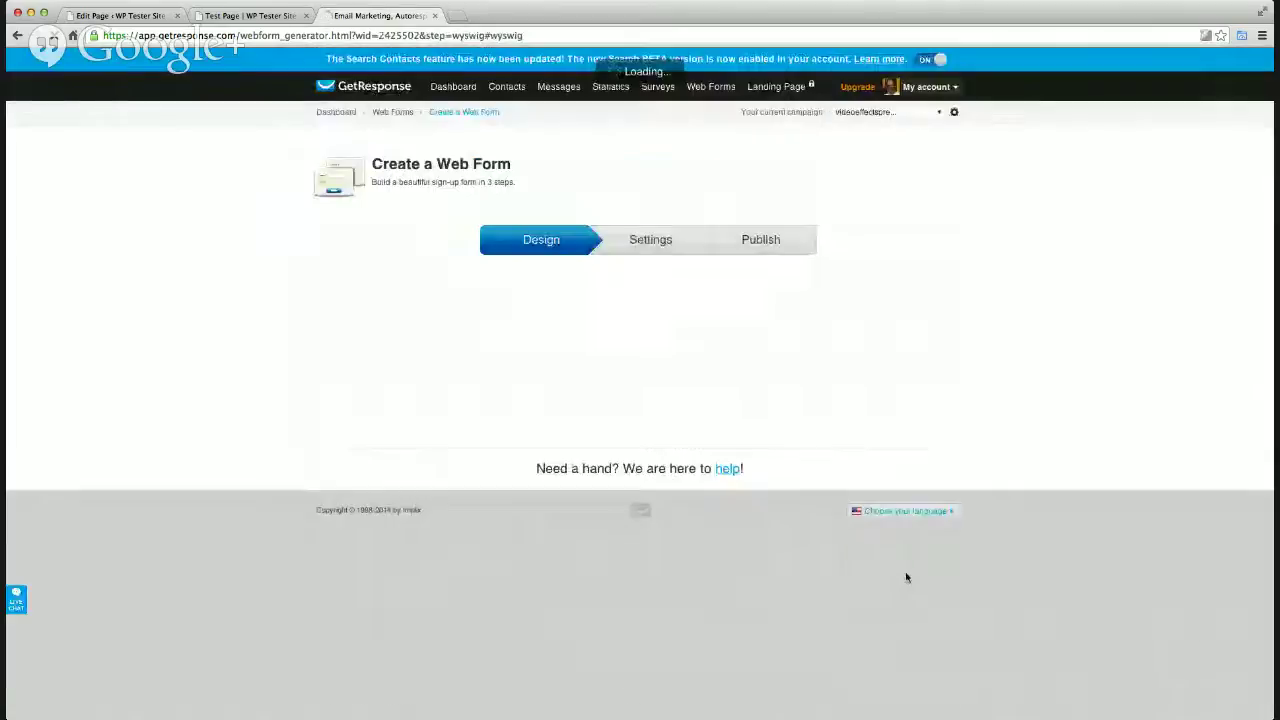
scroll(820, 550, down, 3)
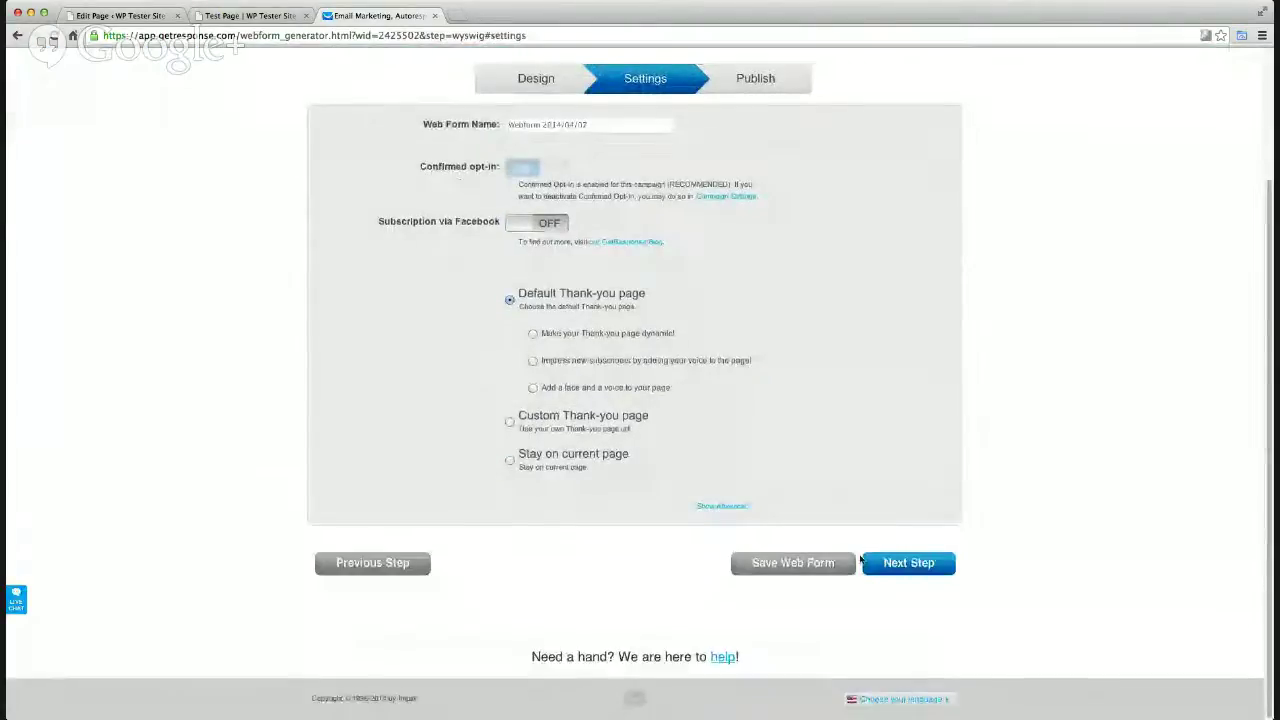
click(510, 423)
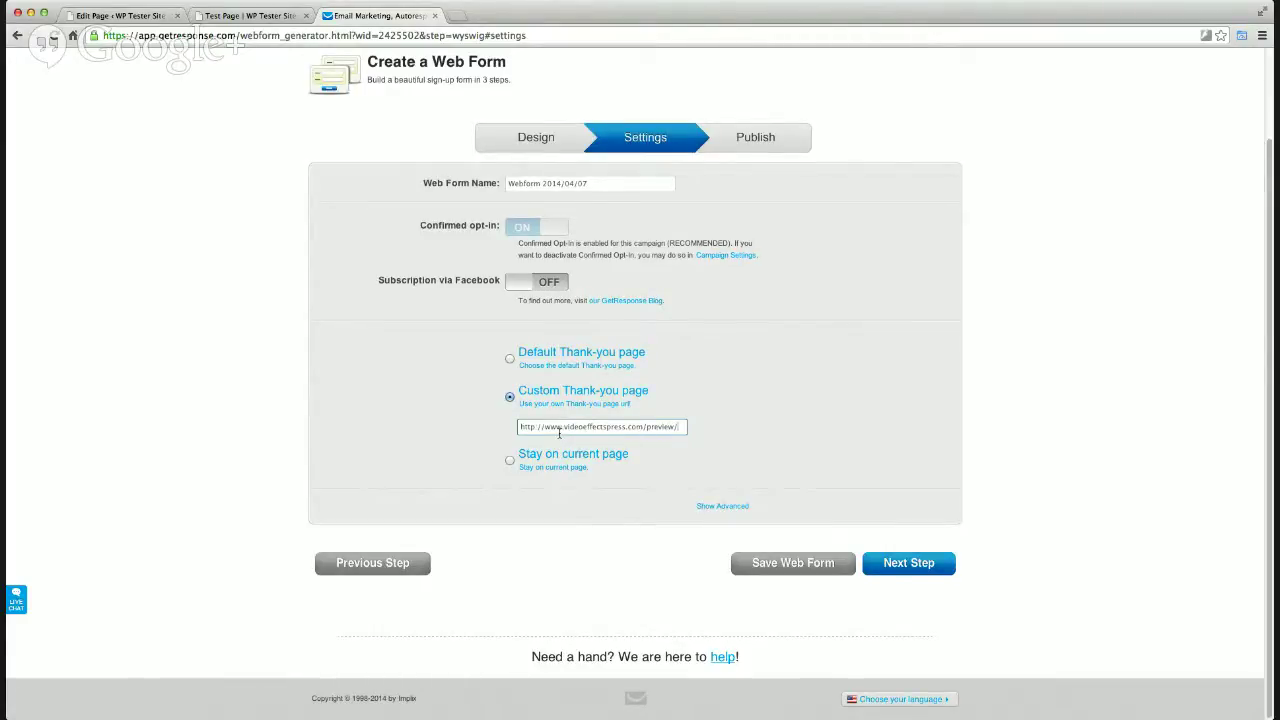
click(888, 564)
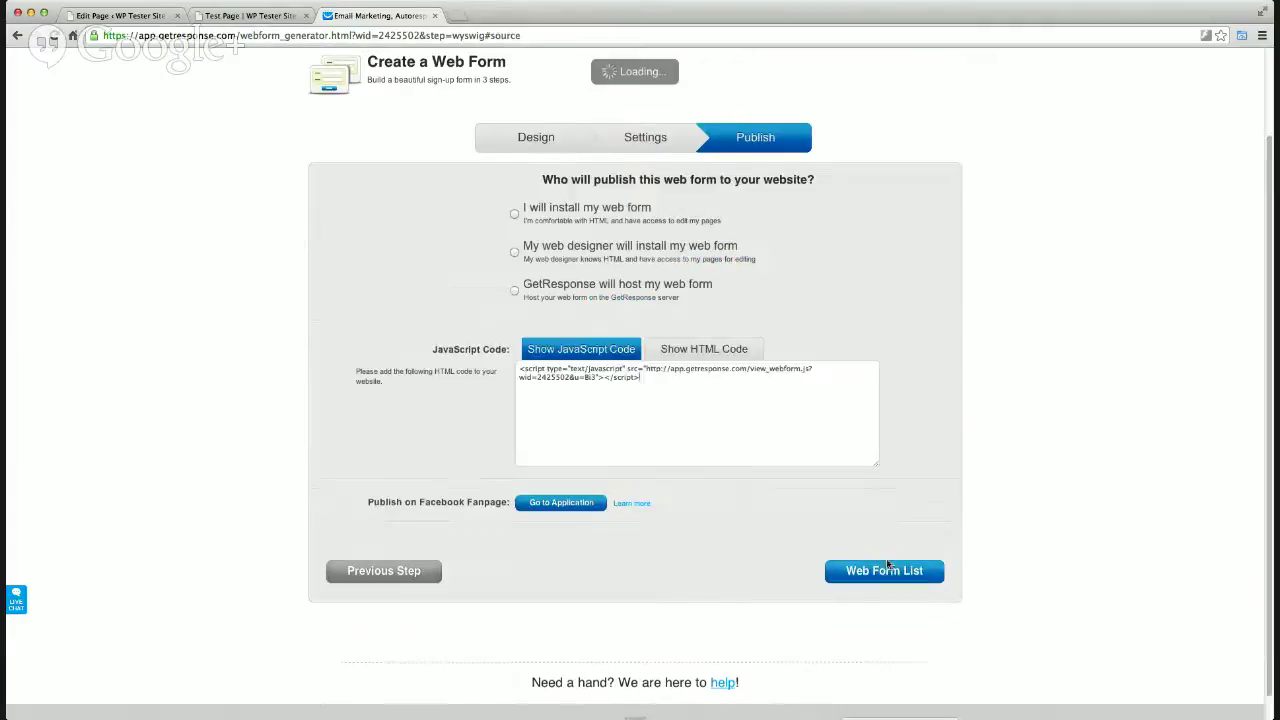
Show the web form's HTML code without CSS styles and copy all of it
click(708, 350)
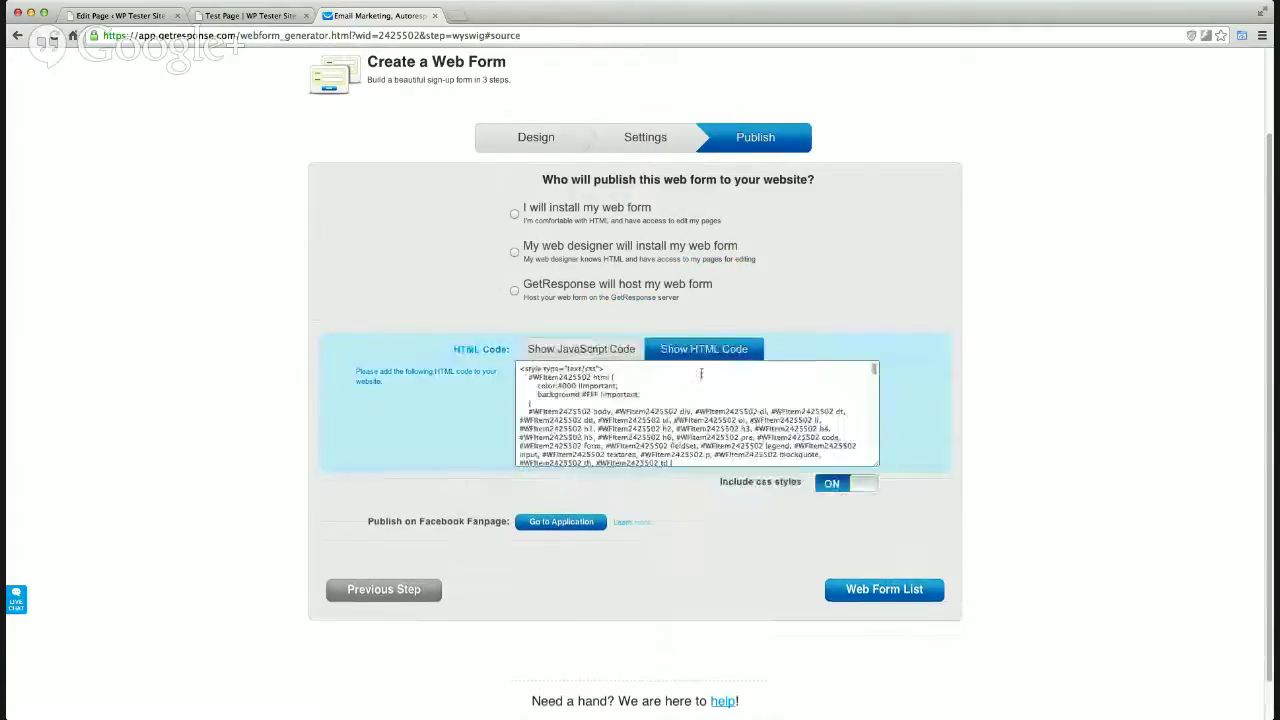
click(749, 433)
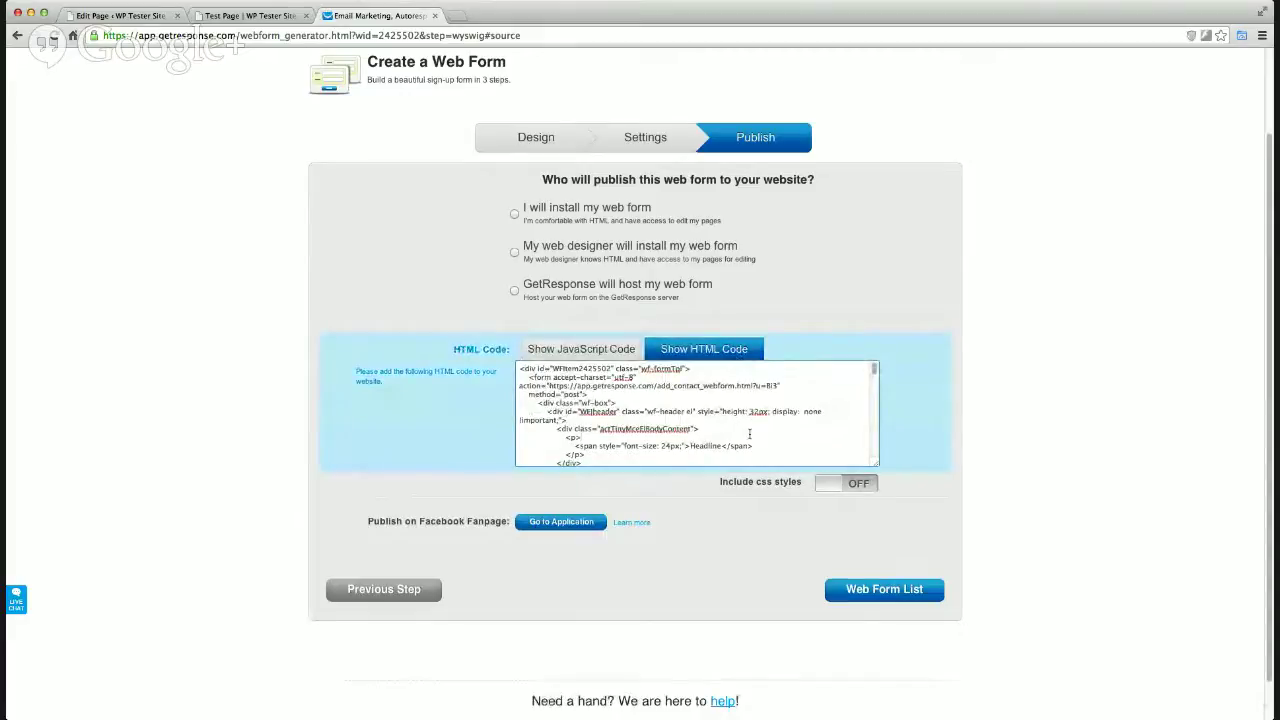
key(super+a)
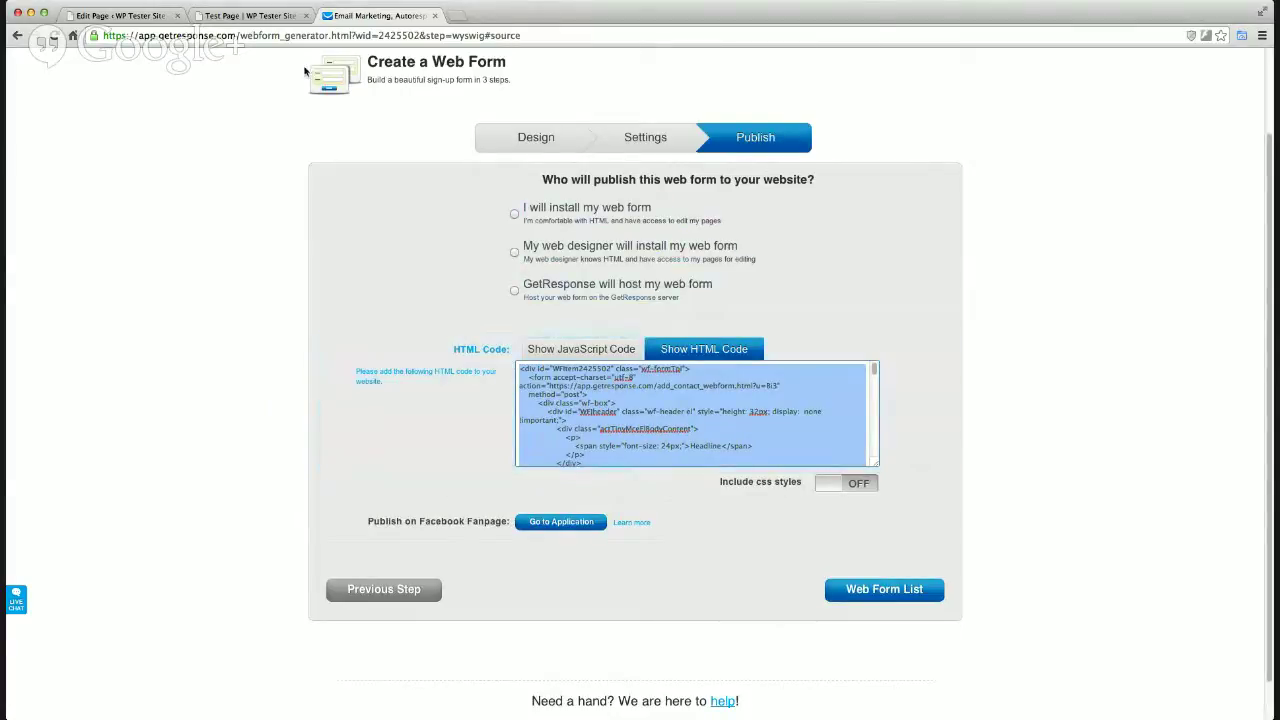
Return to the WordPress page editor, paste the form's HTML into Autoresponder Code and widen that field
click(145, 15)
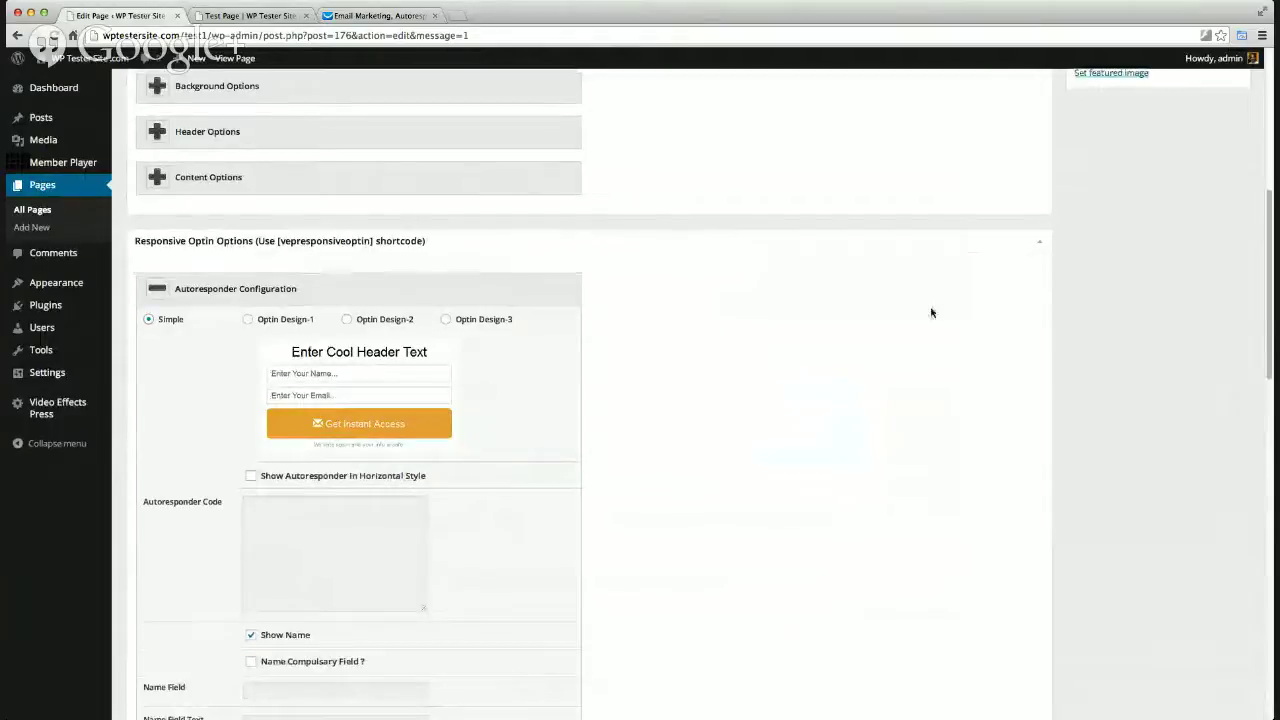
scroll(1270, 358, down, 4)
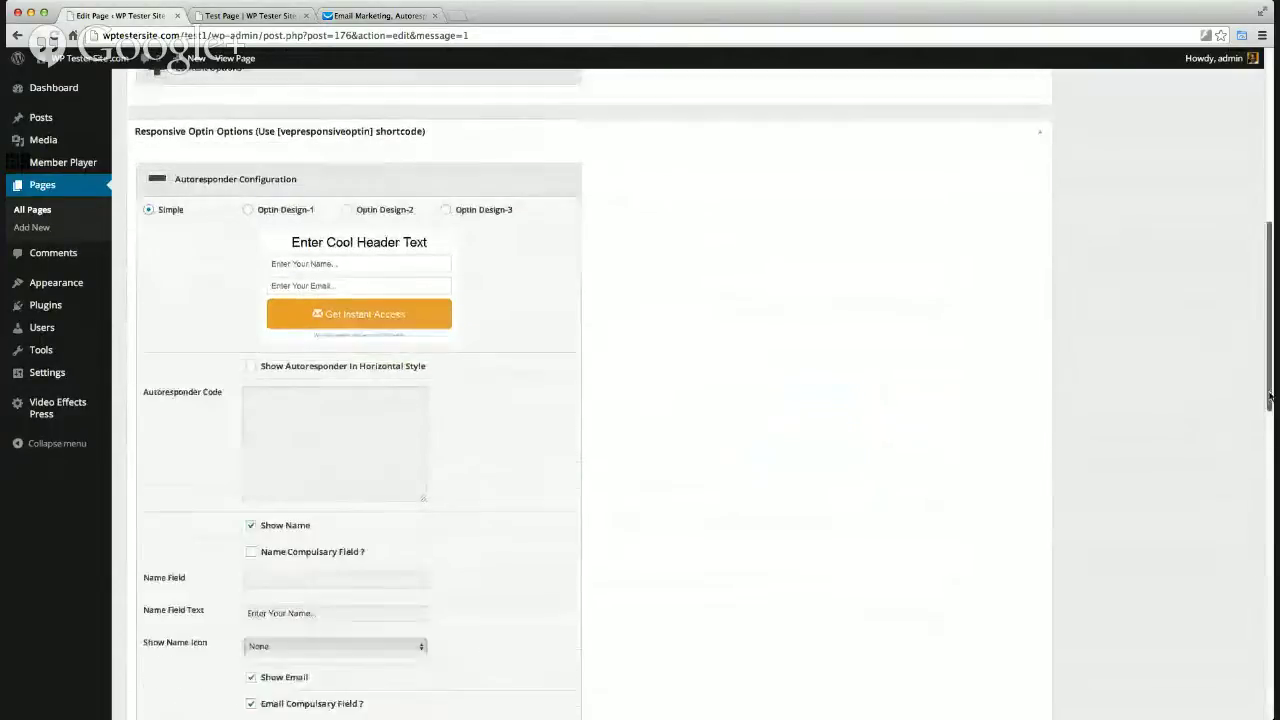
click(351, 337)
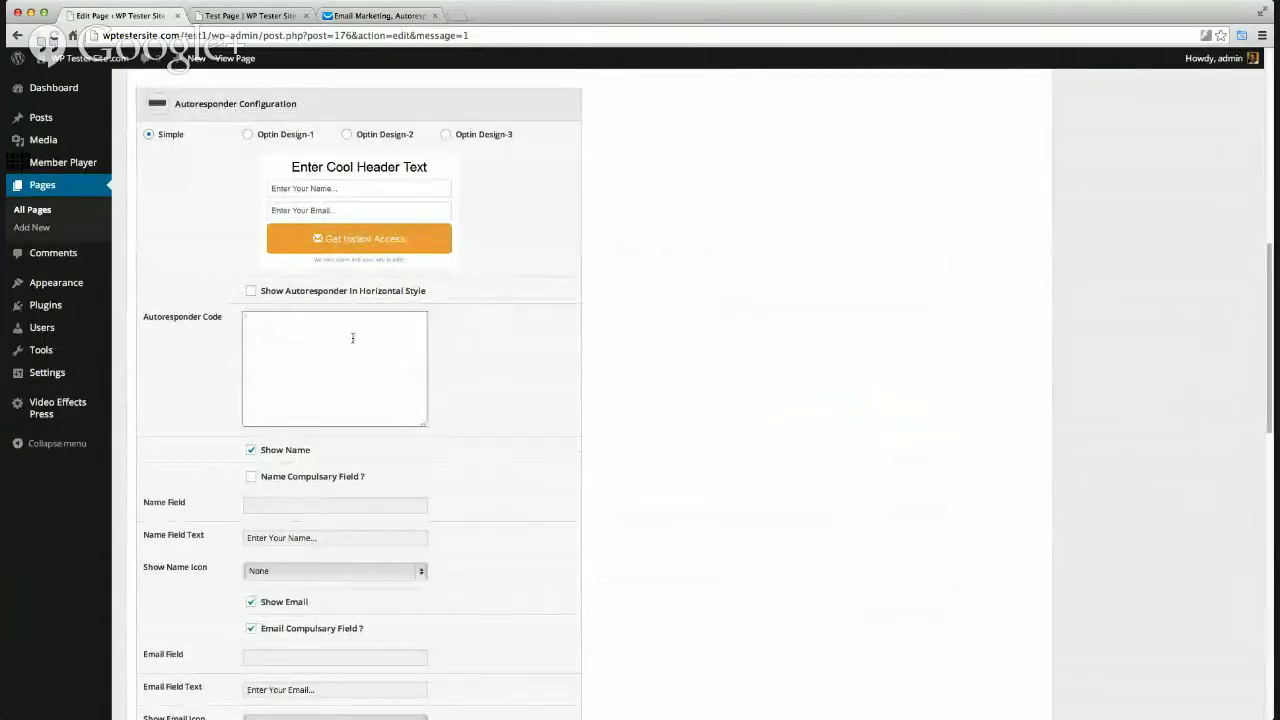
key(super+v)
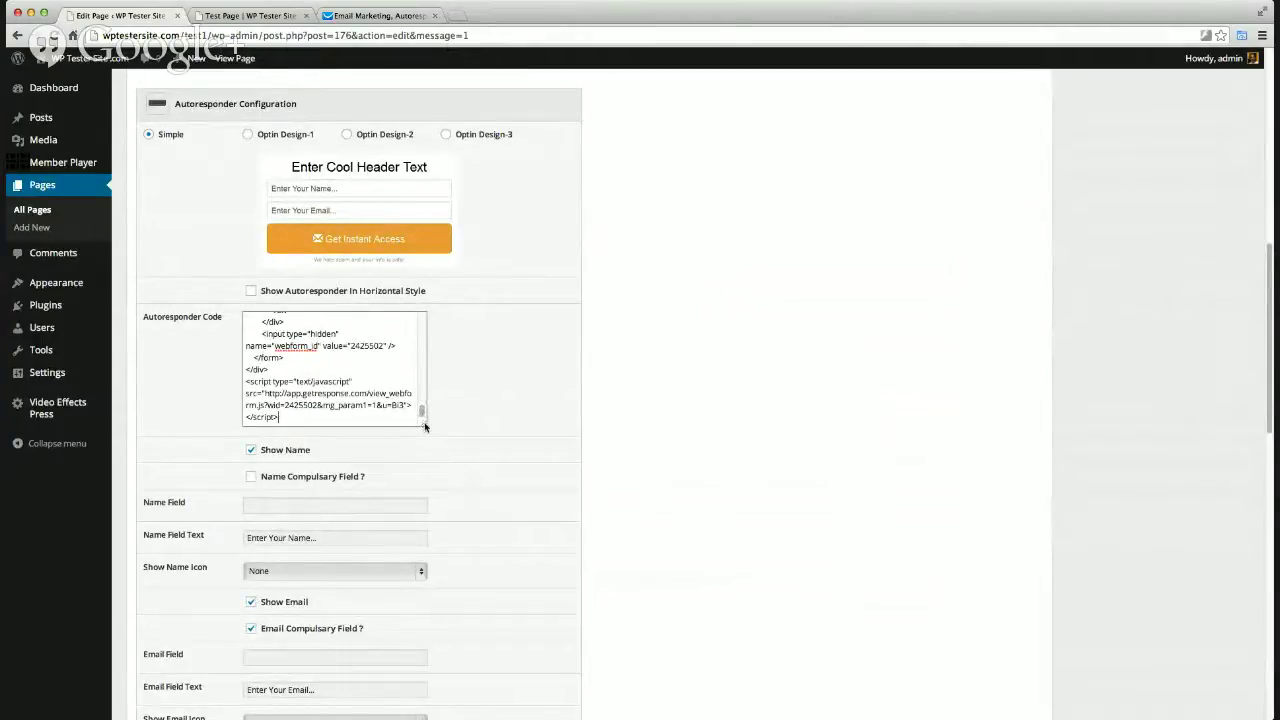
drag(424, 427, 365, 438)
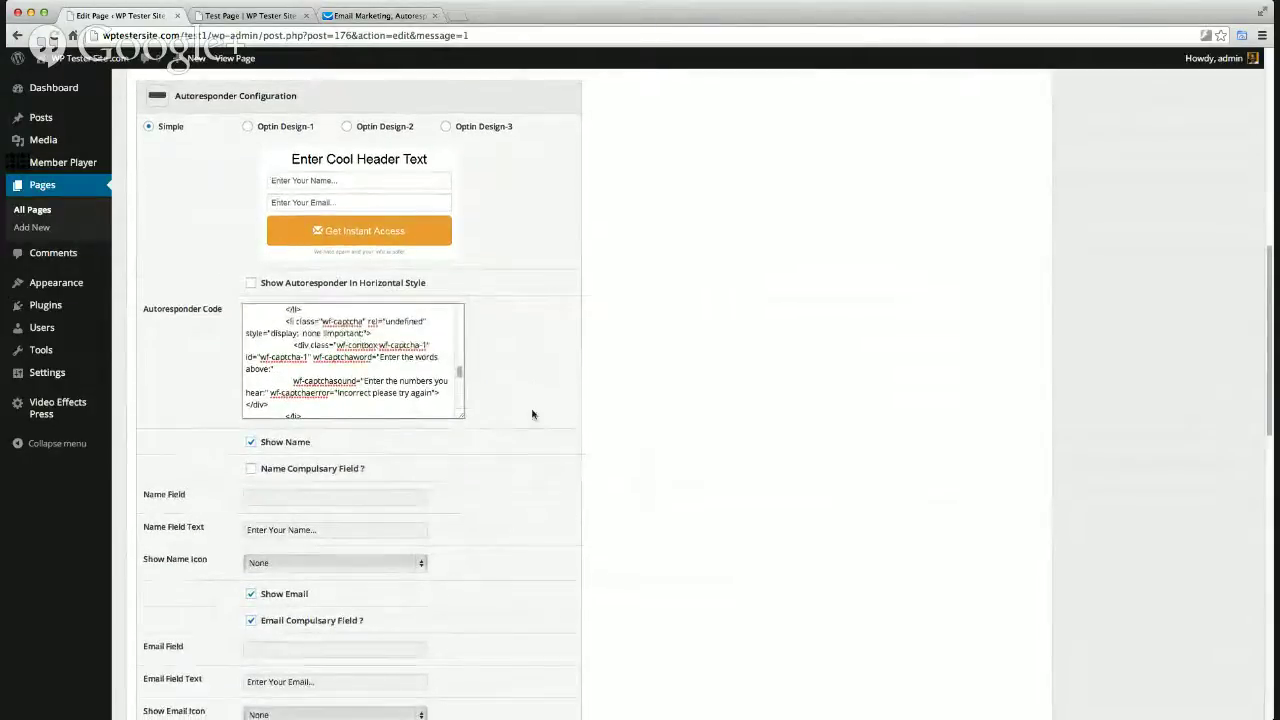
Turn off Show Name in the Autoresponder Configuration
scroll(520, 429, down, 1)
scroll(529, 430, down, 1)
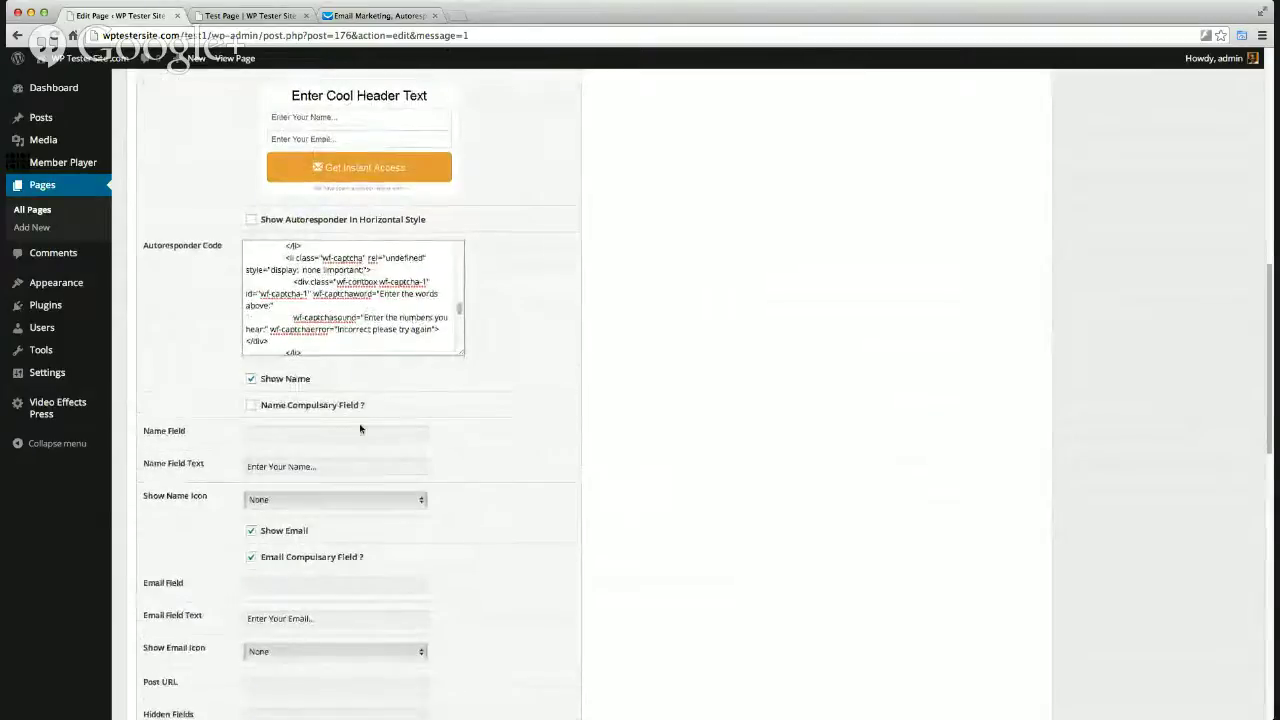
click(251, 380)
scroll(435, 420, down, 1)
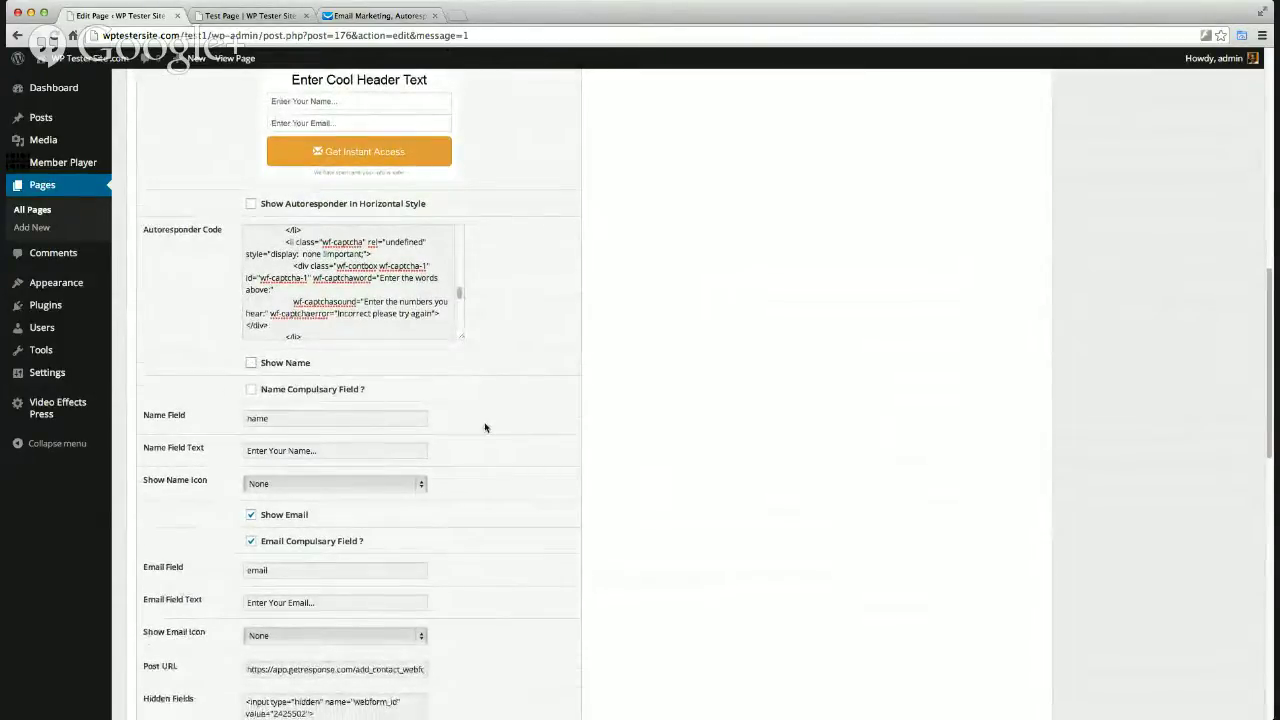
Change the Email Field Text of the optin form to "Enter Your Email Address" without trailing dots
scroll(486, 429, down, 2)
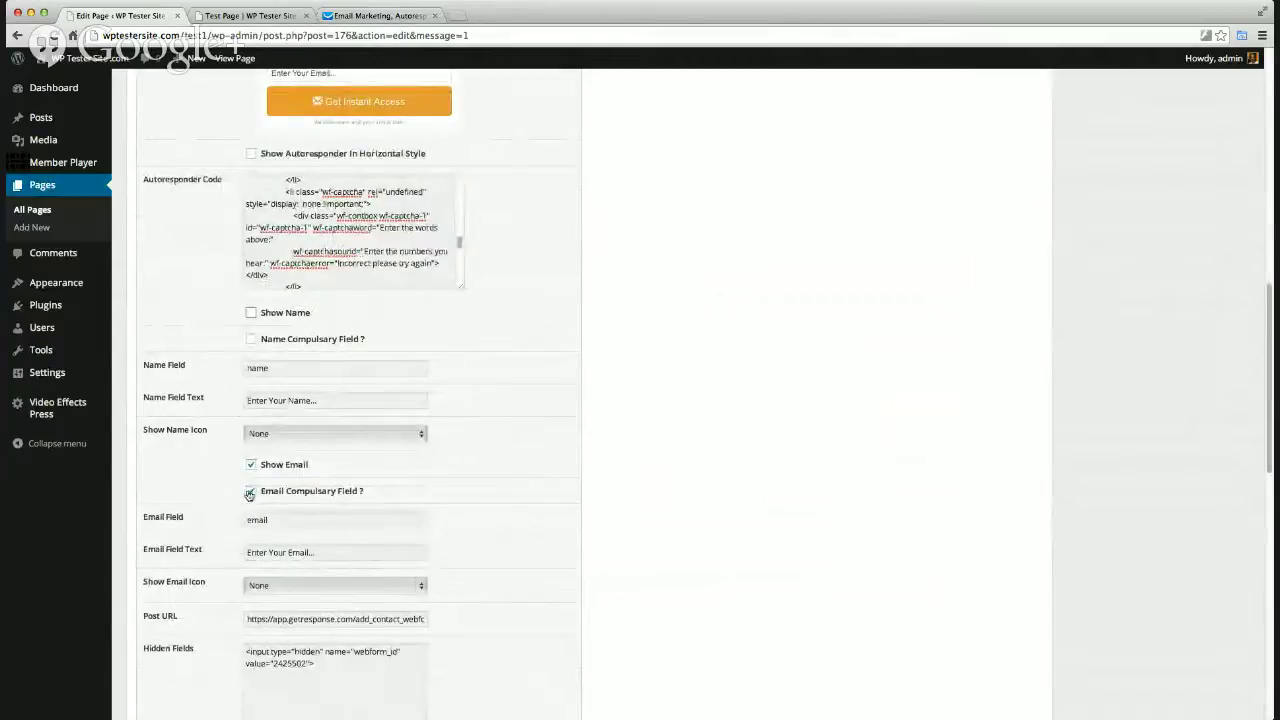
scroll(468, 509, down, 2)
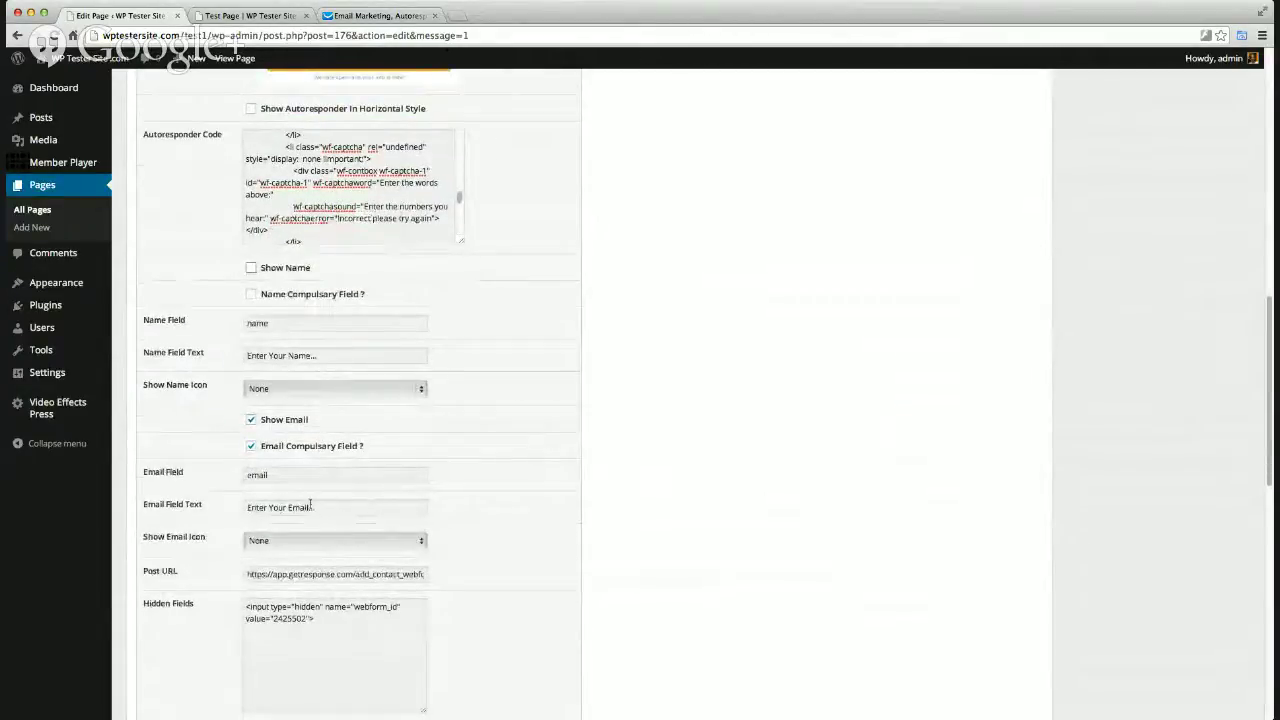
click(312, 507)
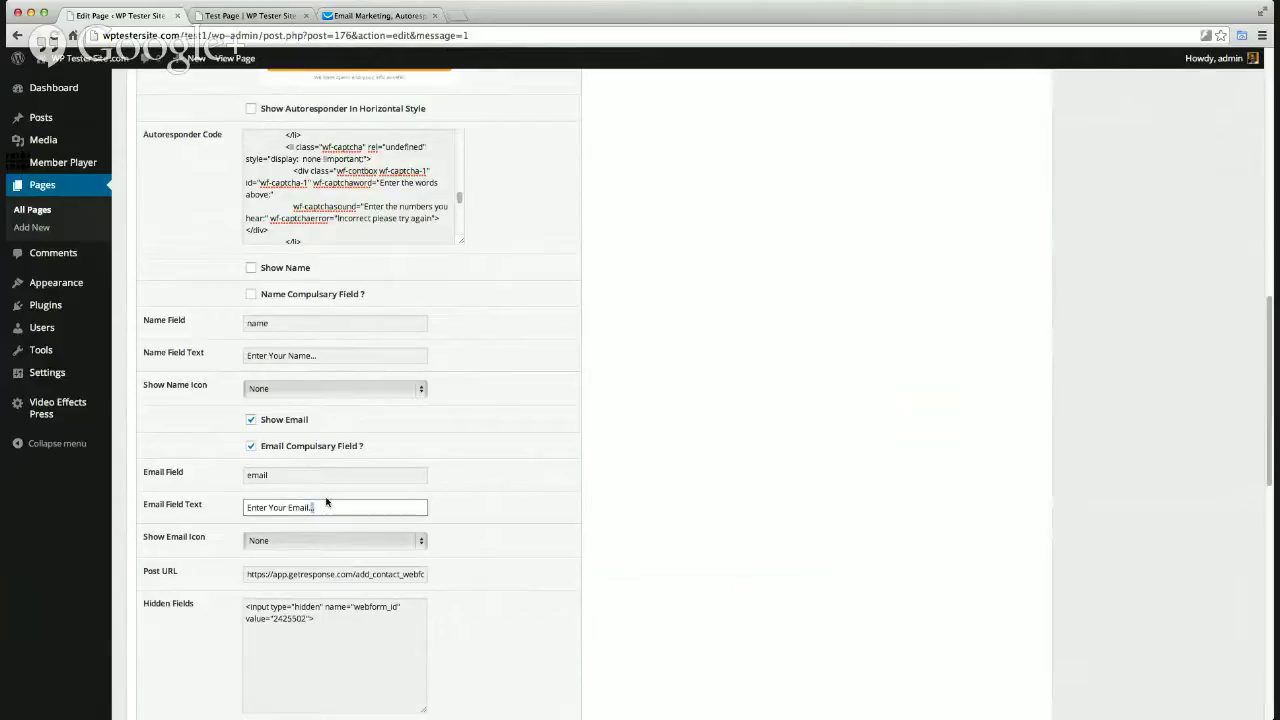
key(BackSpace)
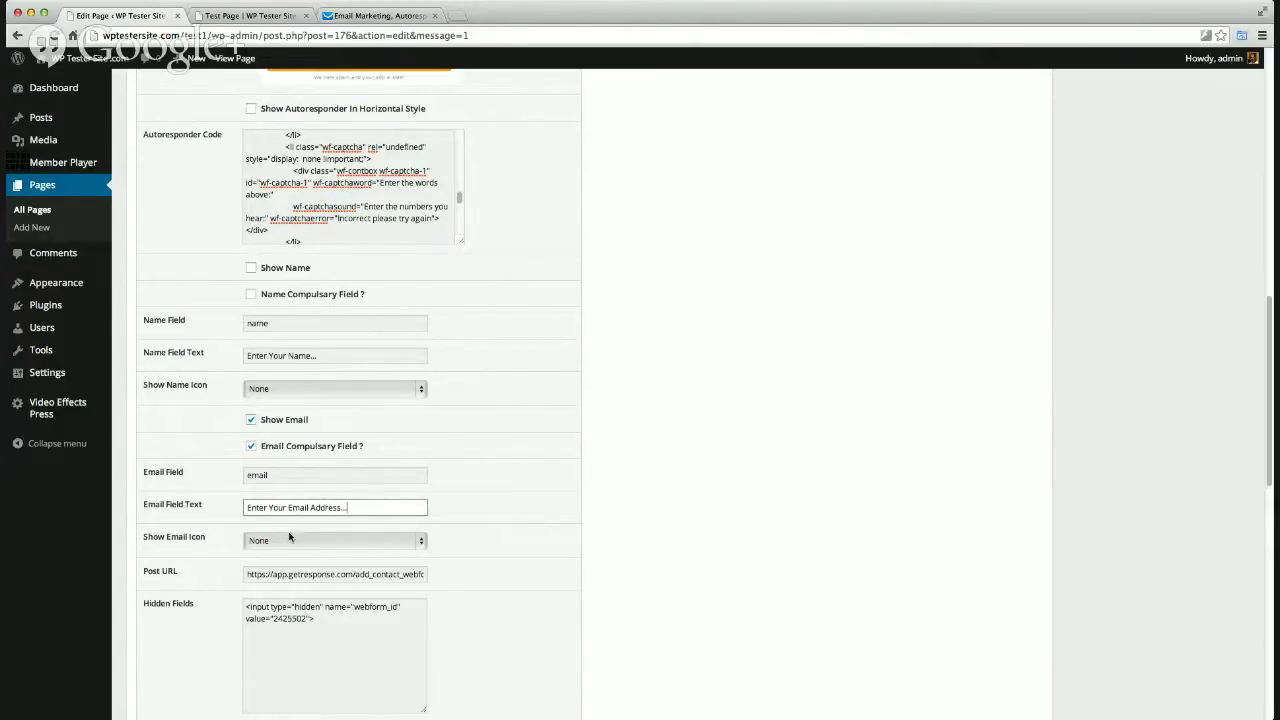
scroll(443, 523, down, 1)
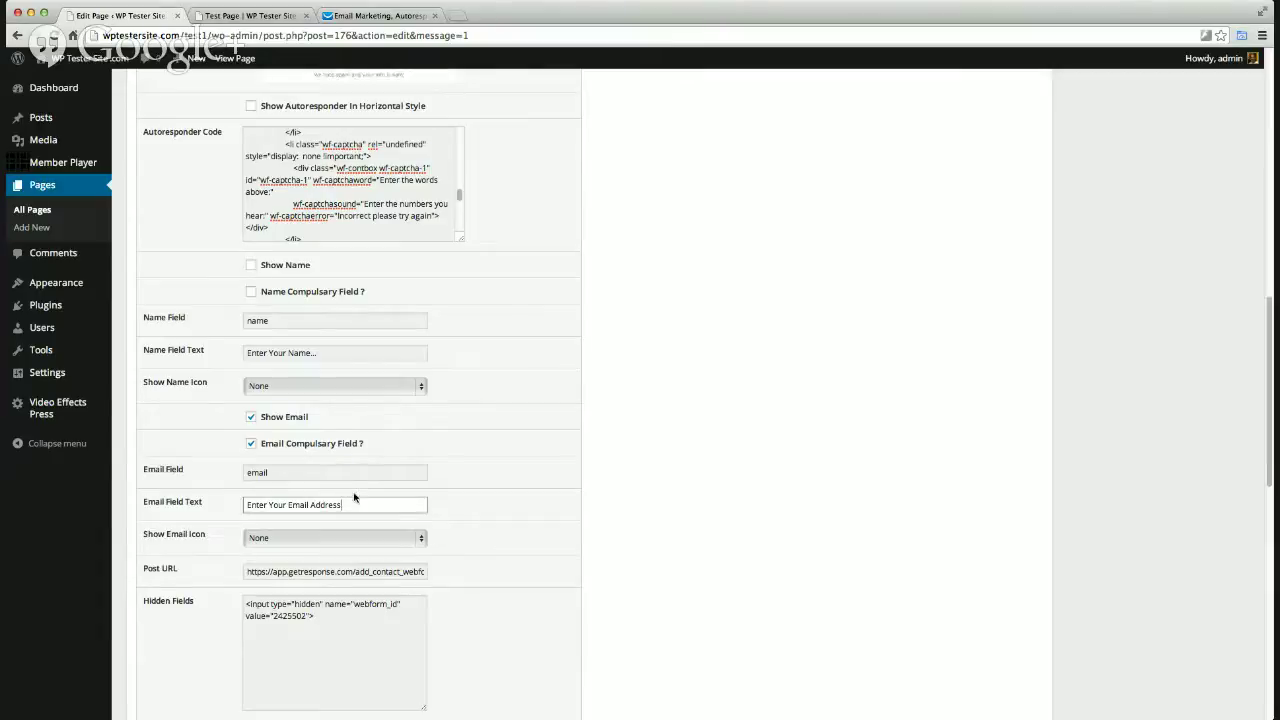
scroll(501, 539, down, 1)
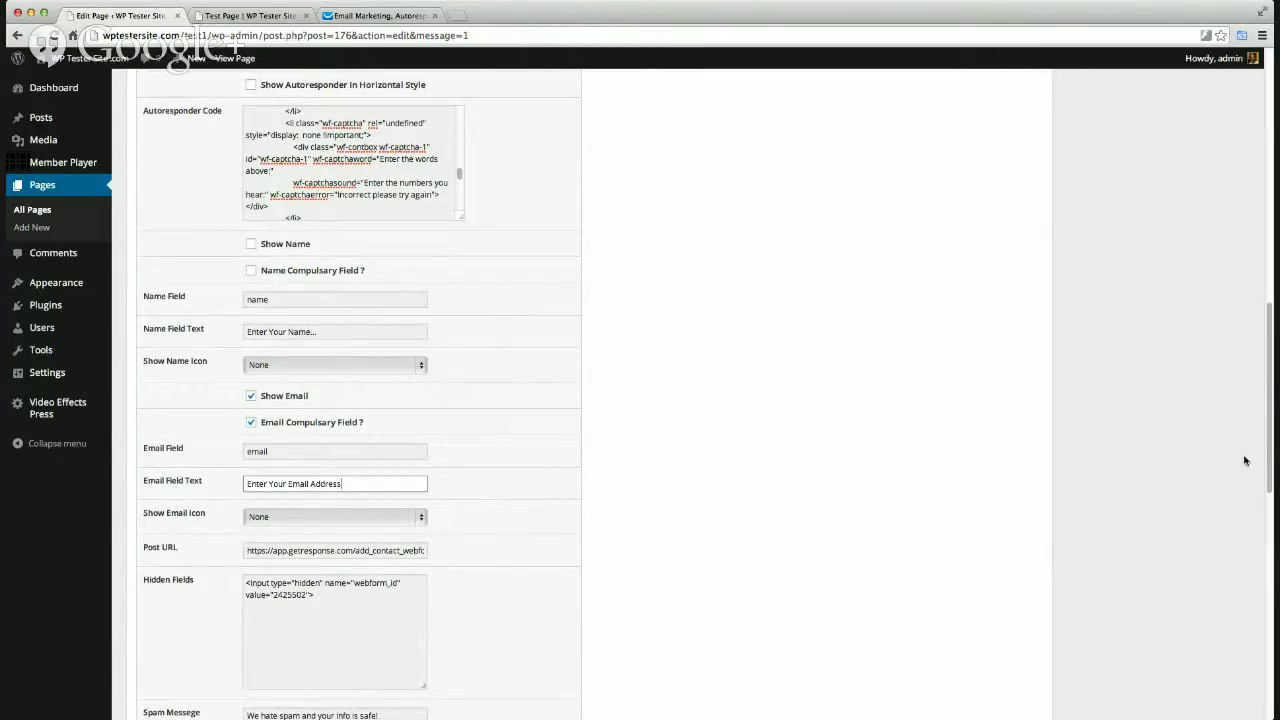
Set the Spam Message Color to white (FFFFFF)
drag(1270, 462, 1272, 535)
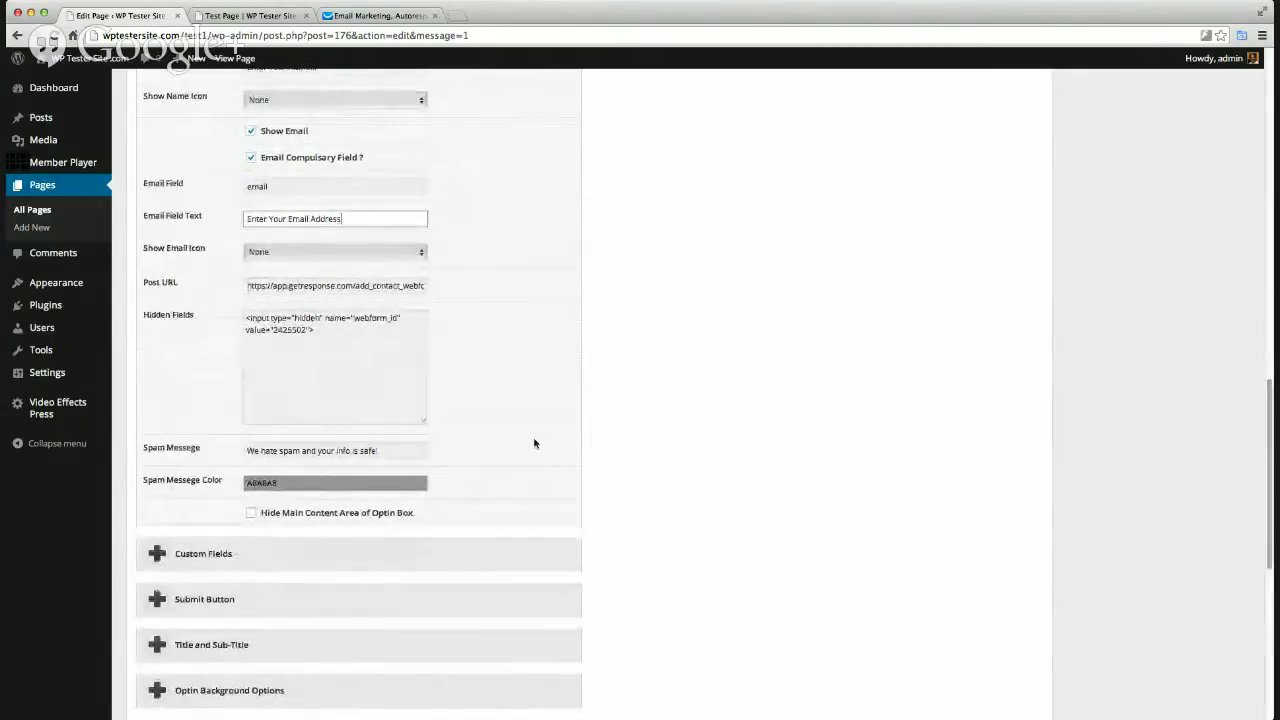
click(390, 481)
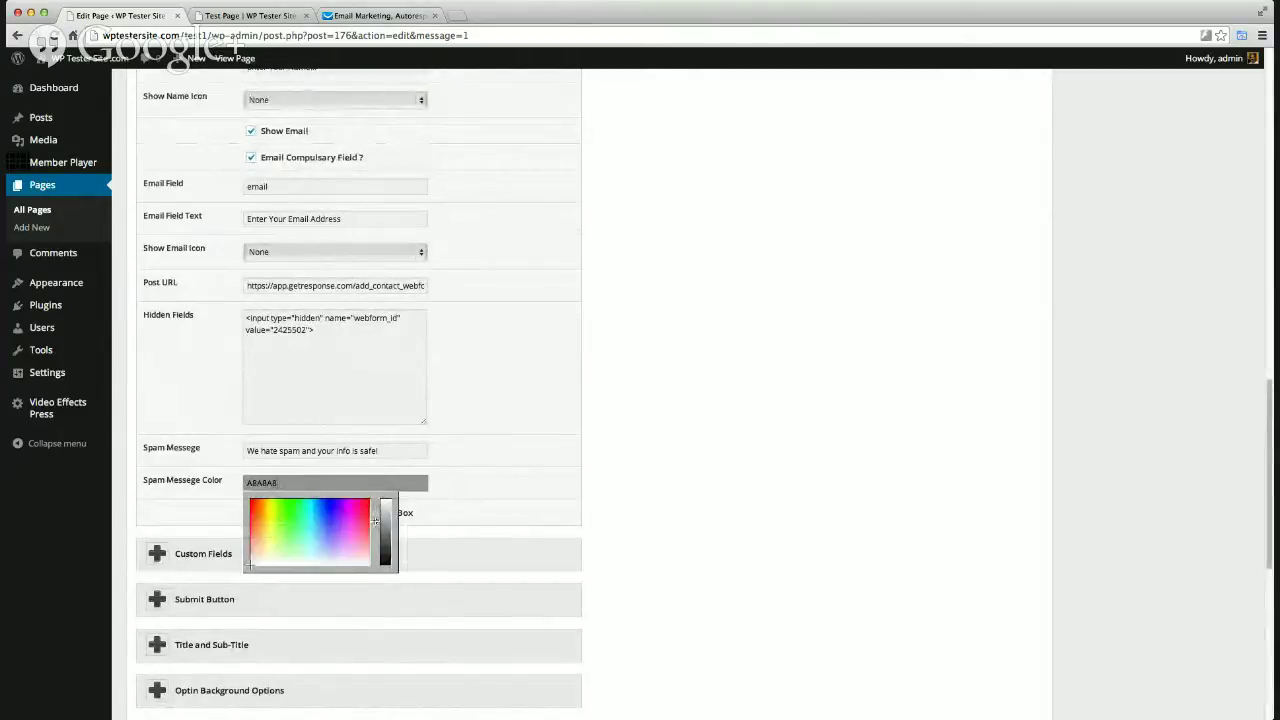
drag(375, 521, 471, 486)
click(475, 486)
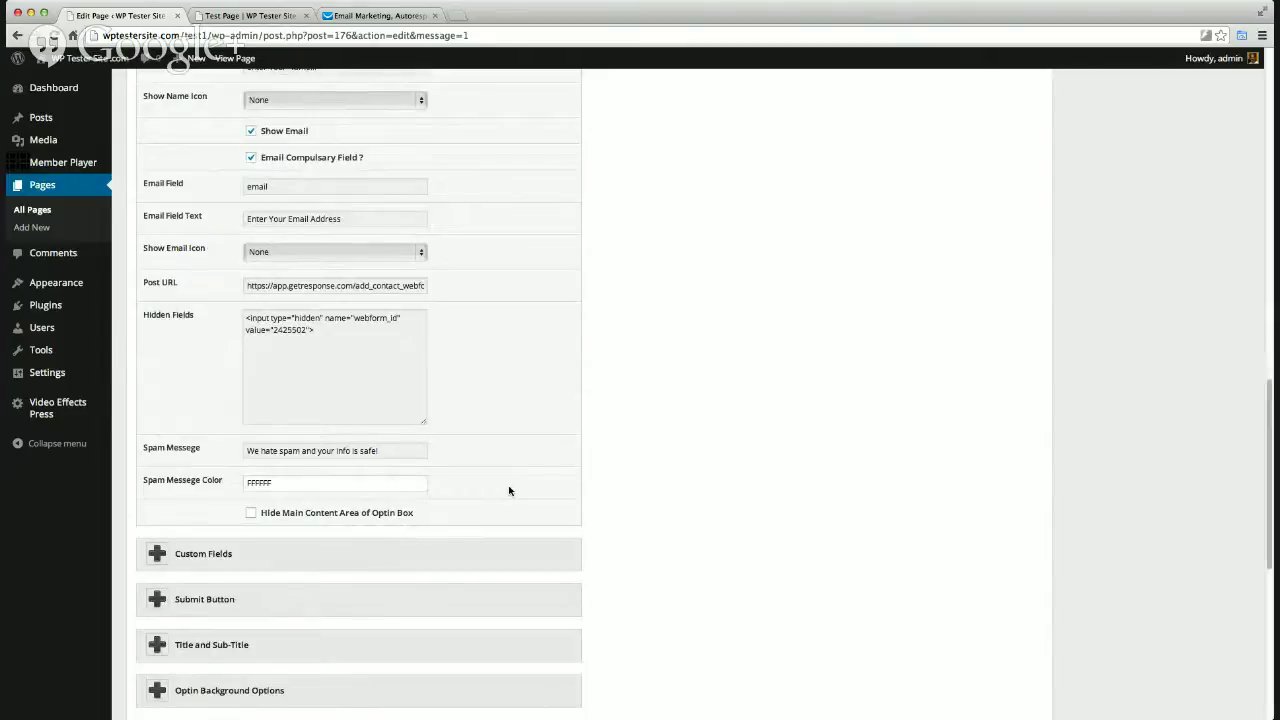
Generate and insert the submit button code with the text "Get Instant Access!", size Block Large and no icon
scroll(510, 490, down, 1)
scroll(510, 490, up, 2)
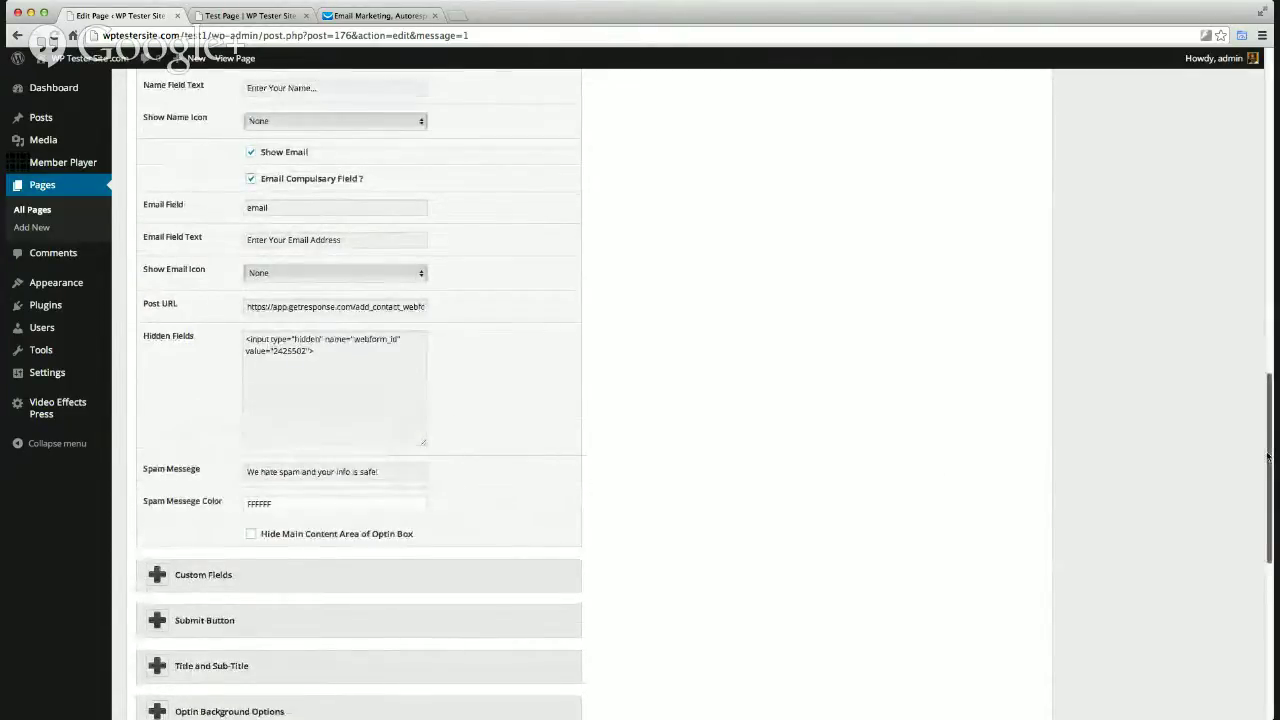
scroll(1269, 456, down, 2)
scroll(1094, 466, down, 5)
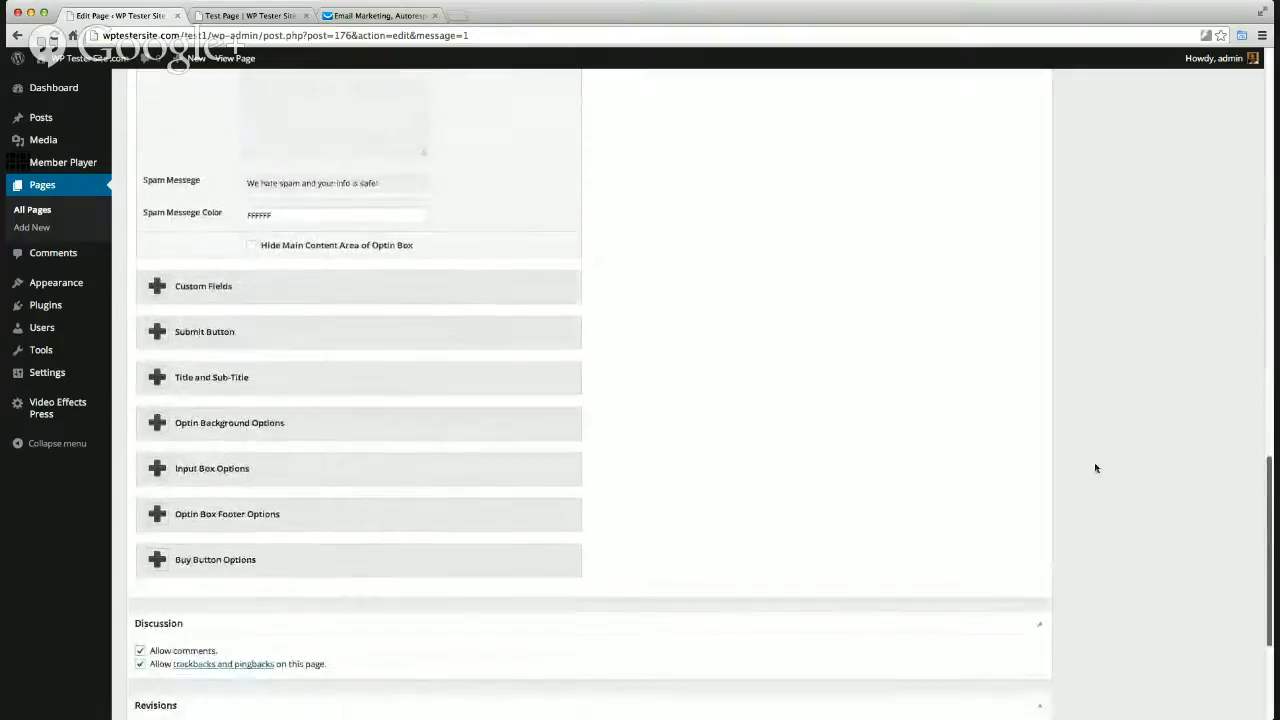
click(160, 331)
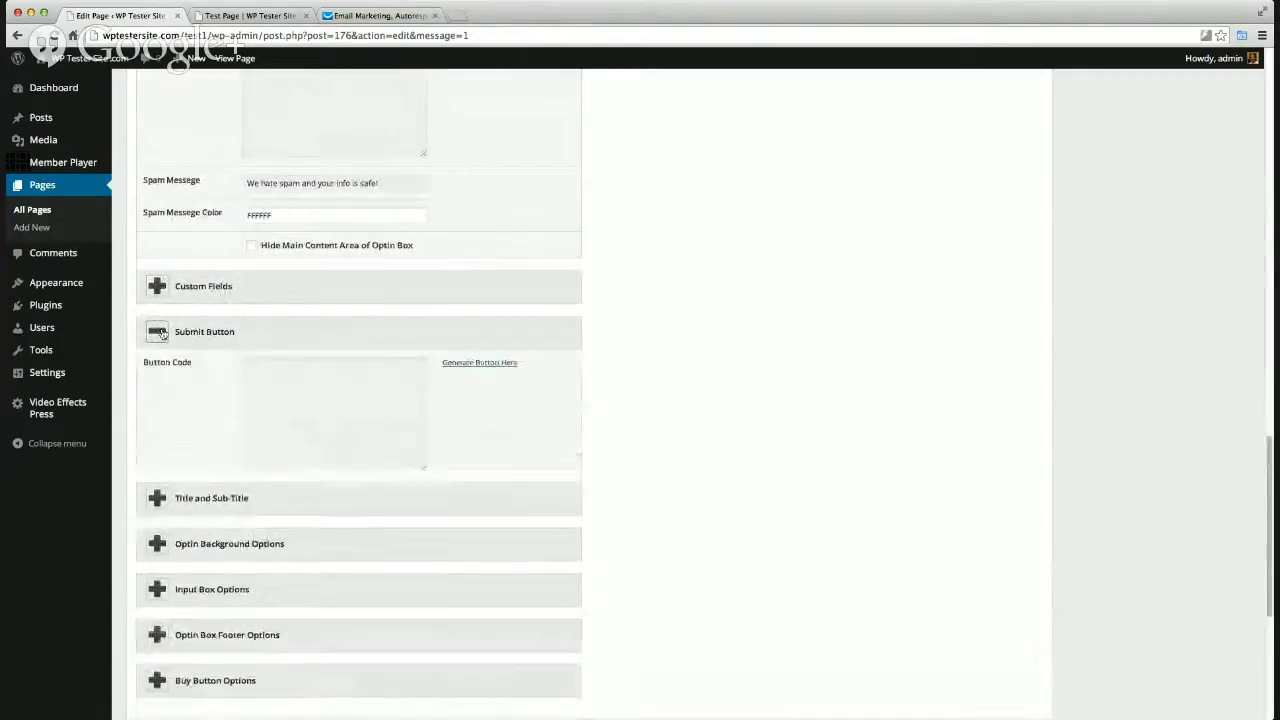
click(470, 364)
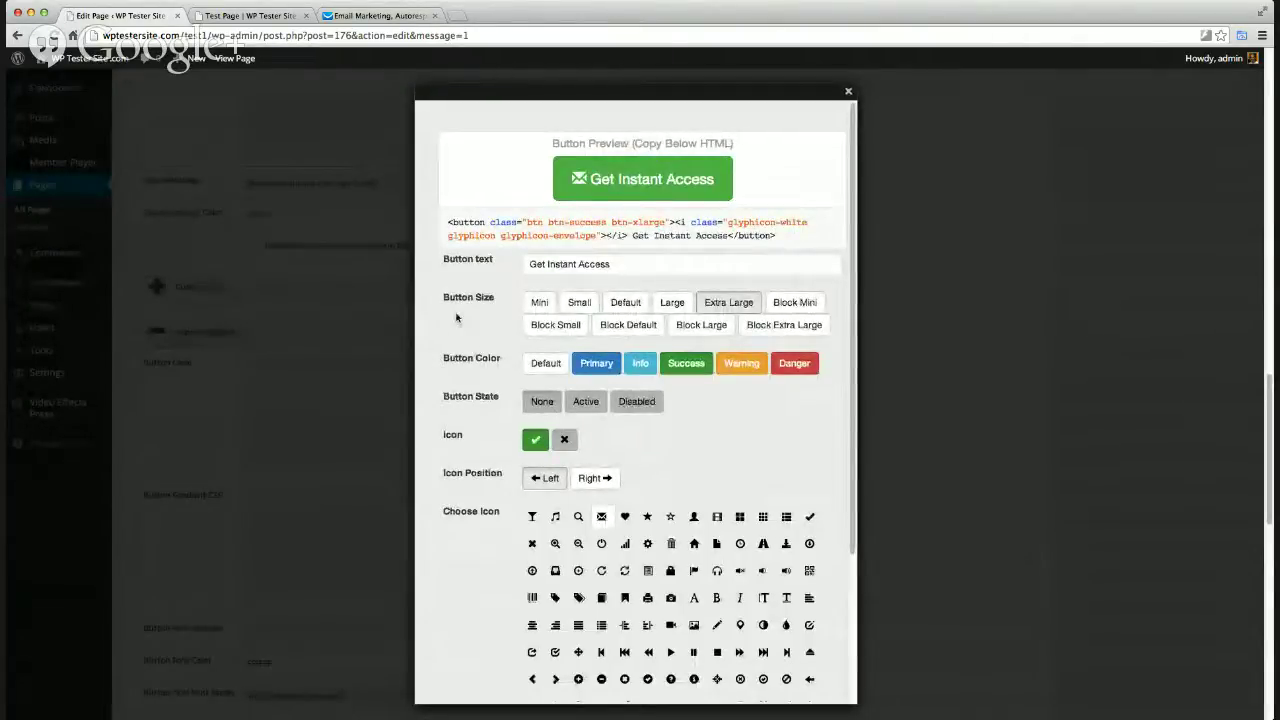
click(630, 268)
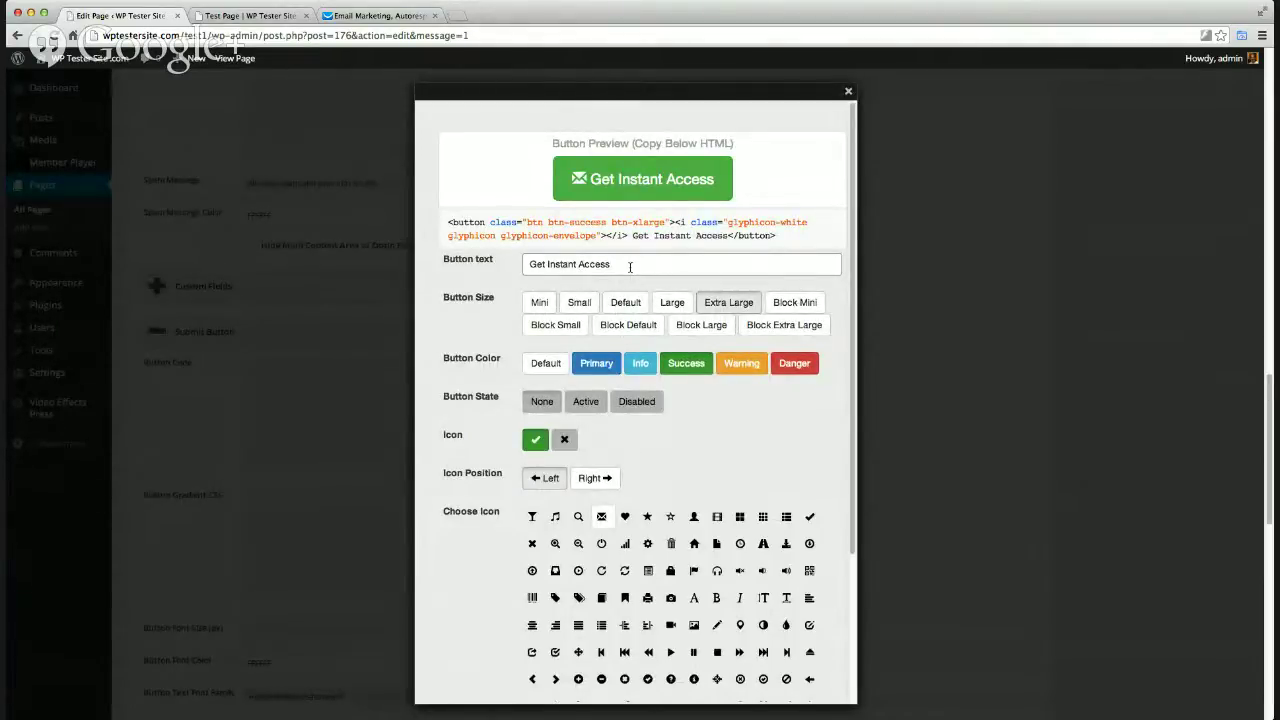
text(!)
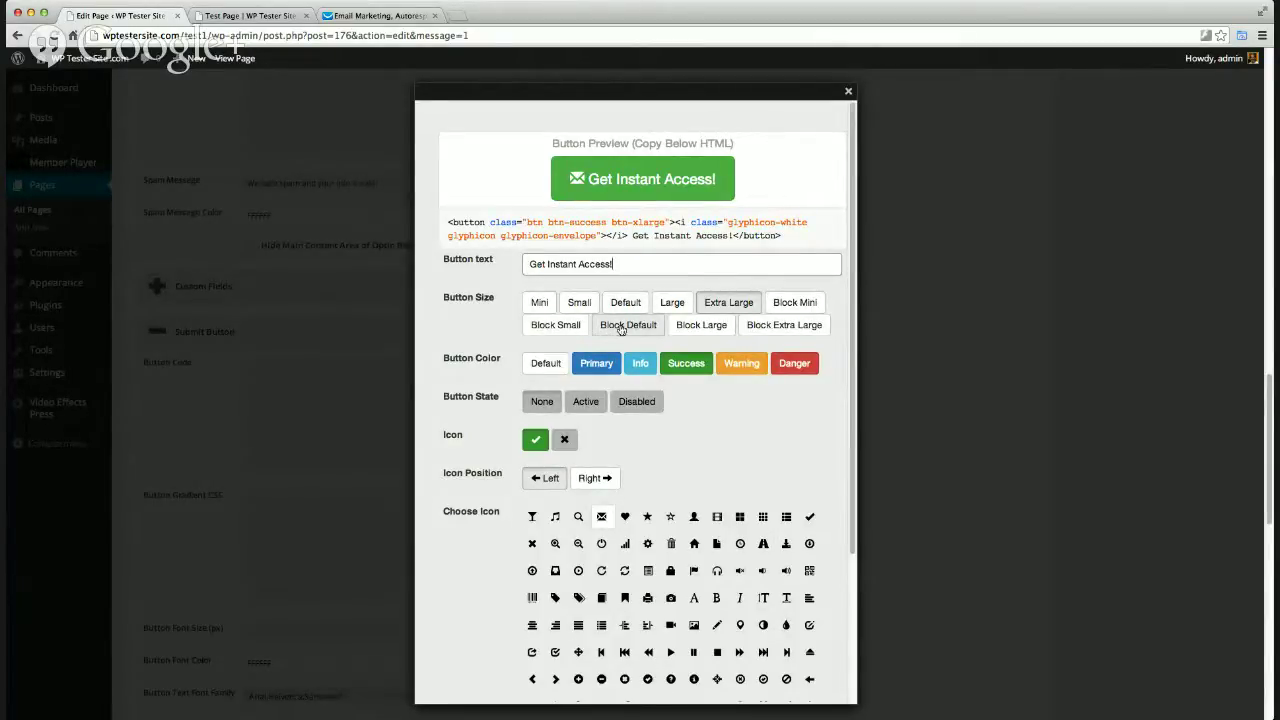
click(705, 327)
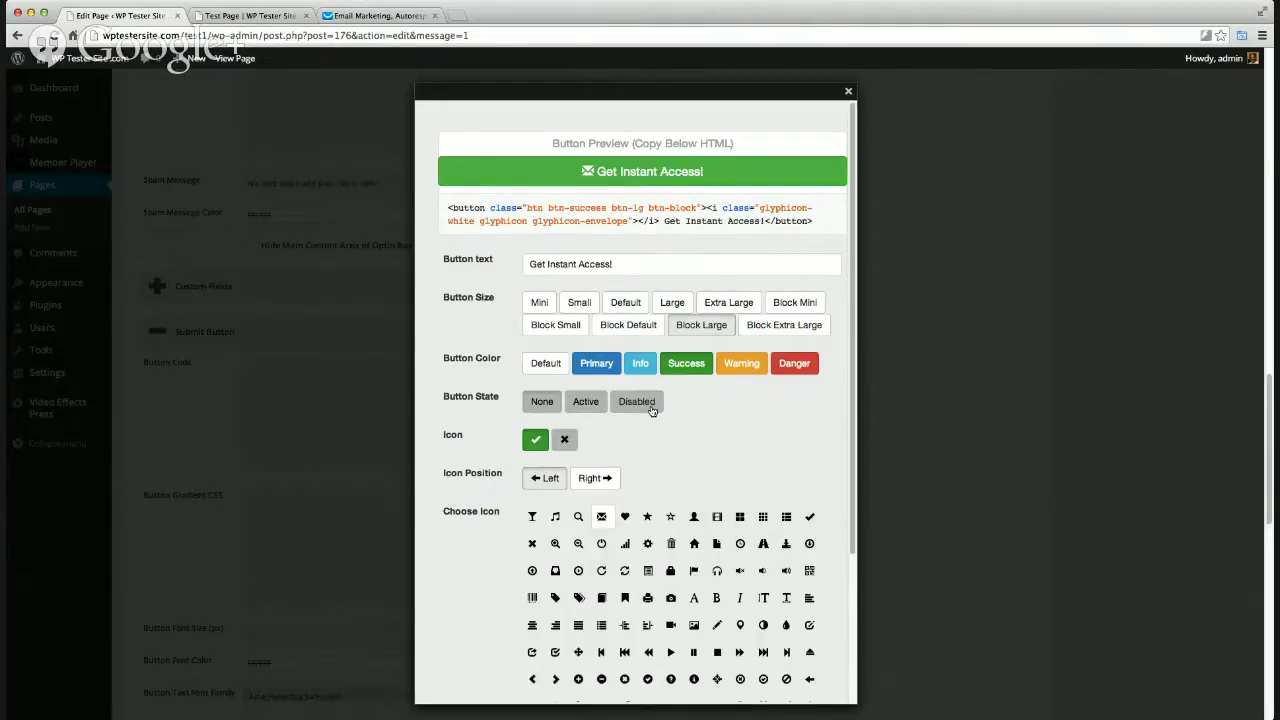
click(565, 440)
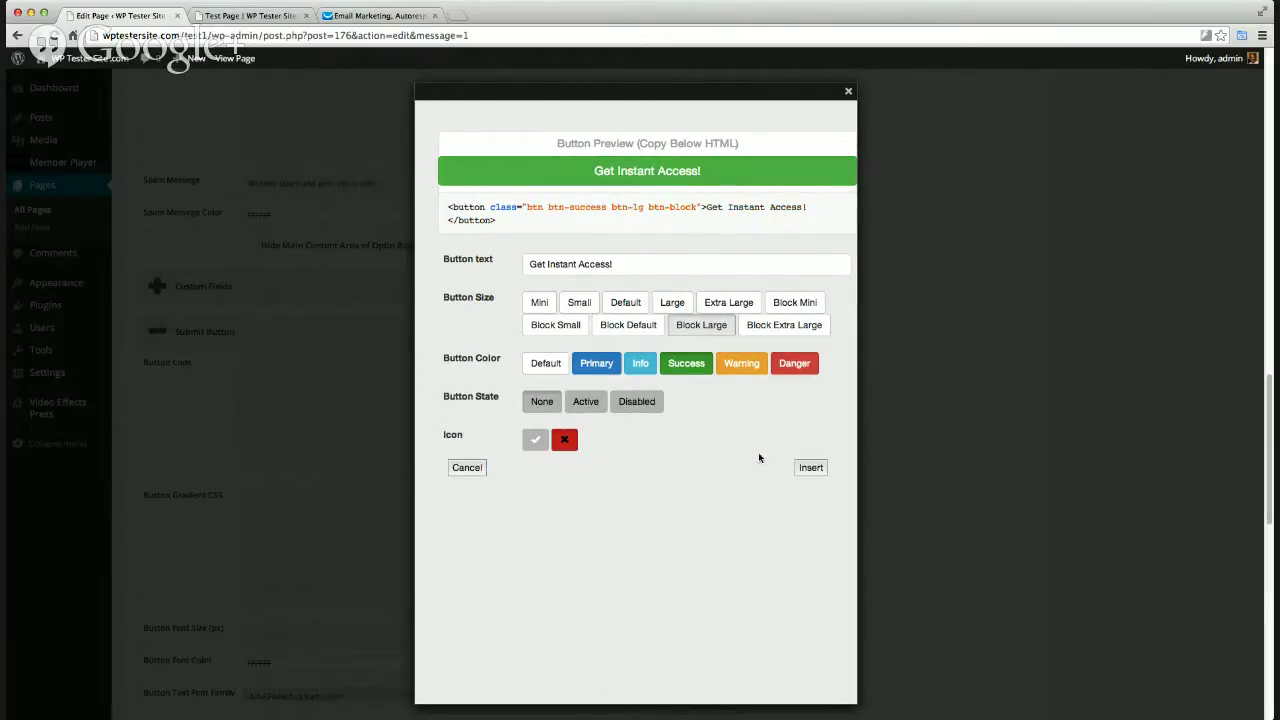
click(811, 468)
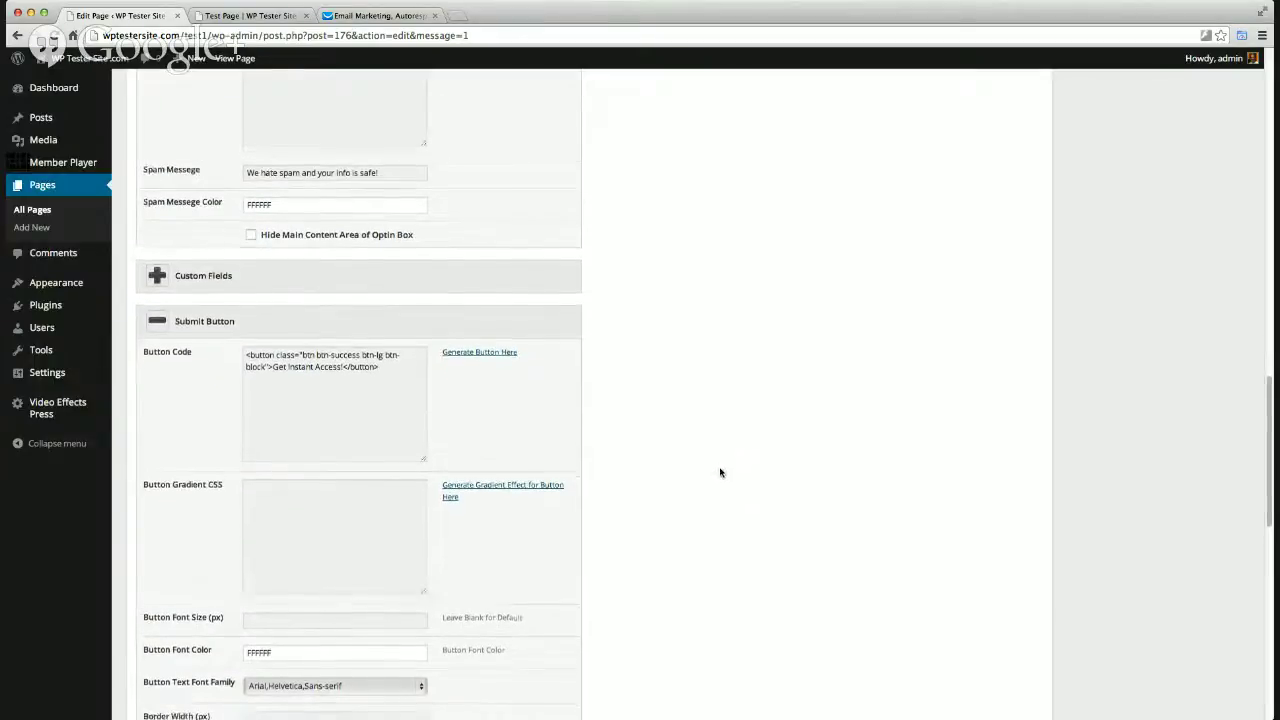
Generate the submit button's gradient from the Bravo example with the hue set to 40, and insert its CSS
scroll(720, 471, down, 3)
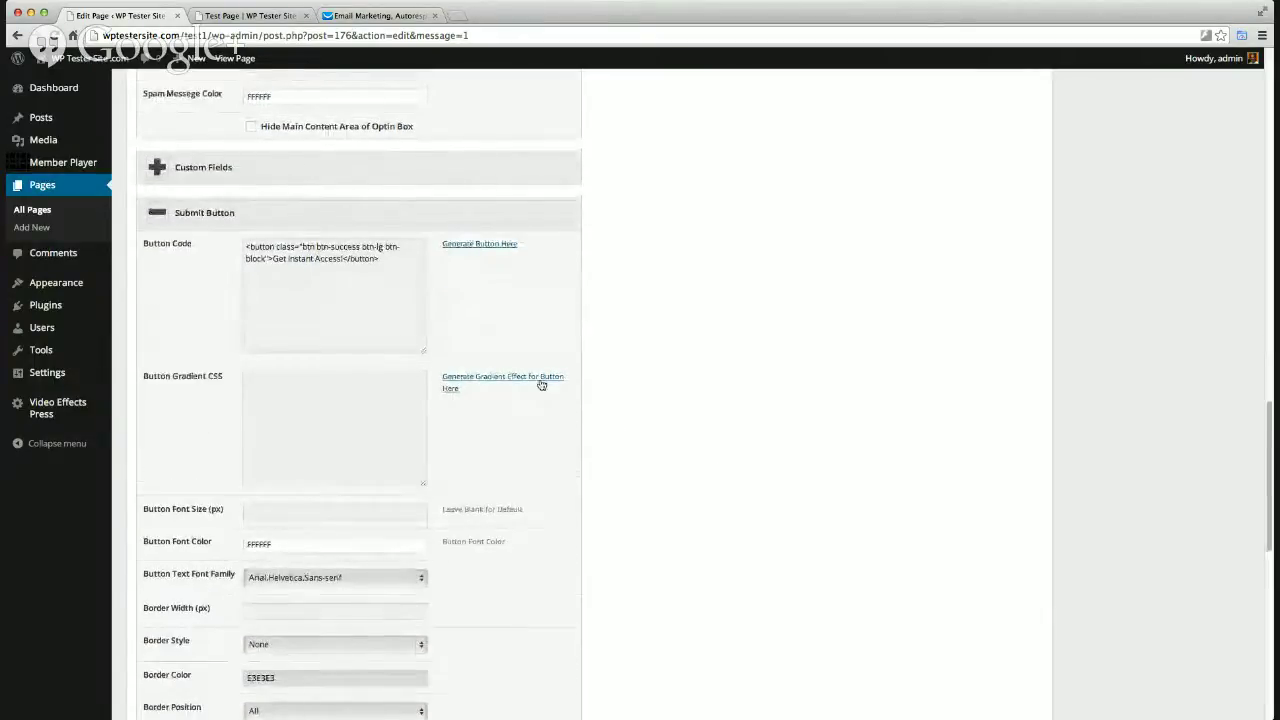
click(540, 383)
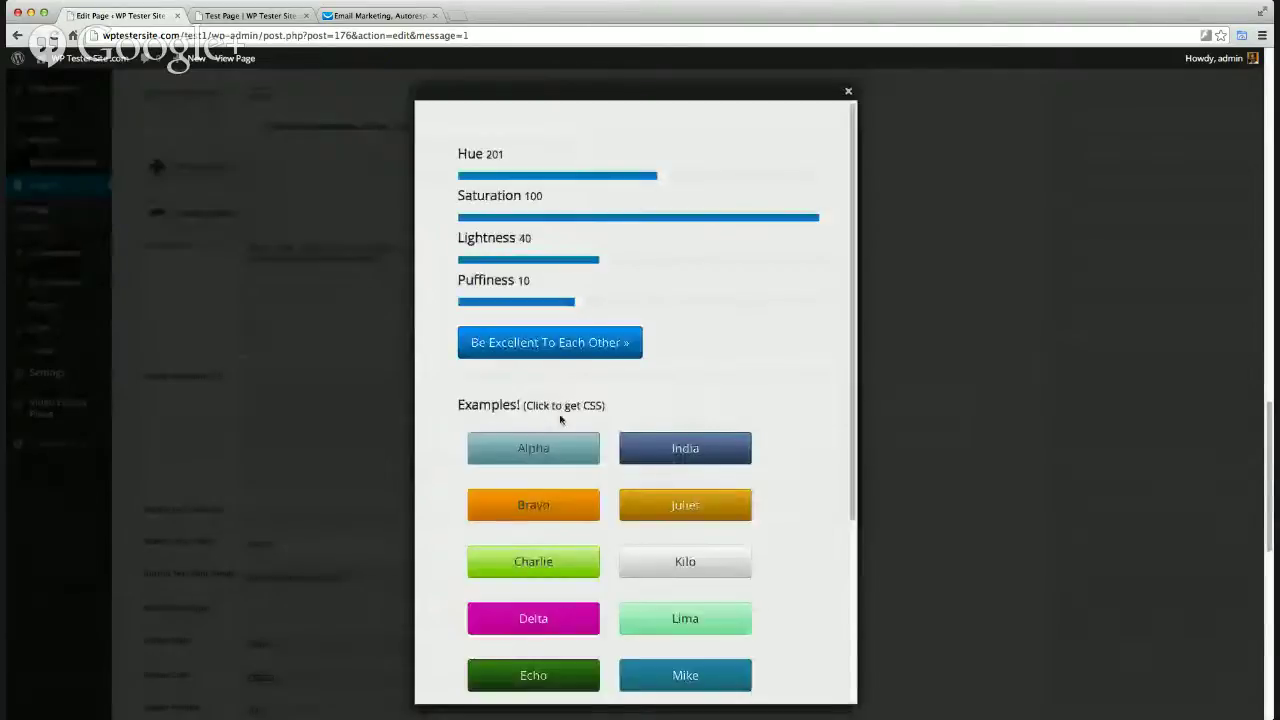
click(545, 502)
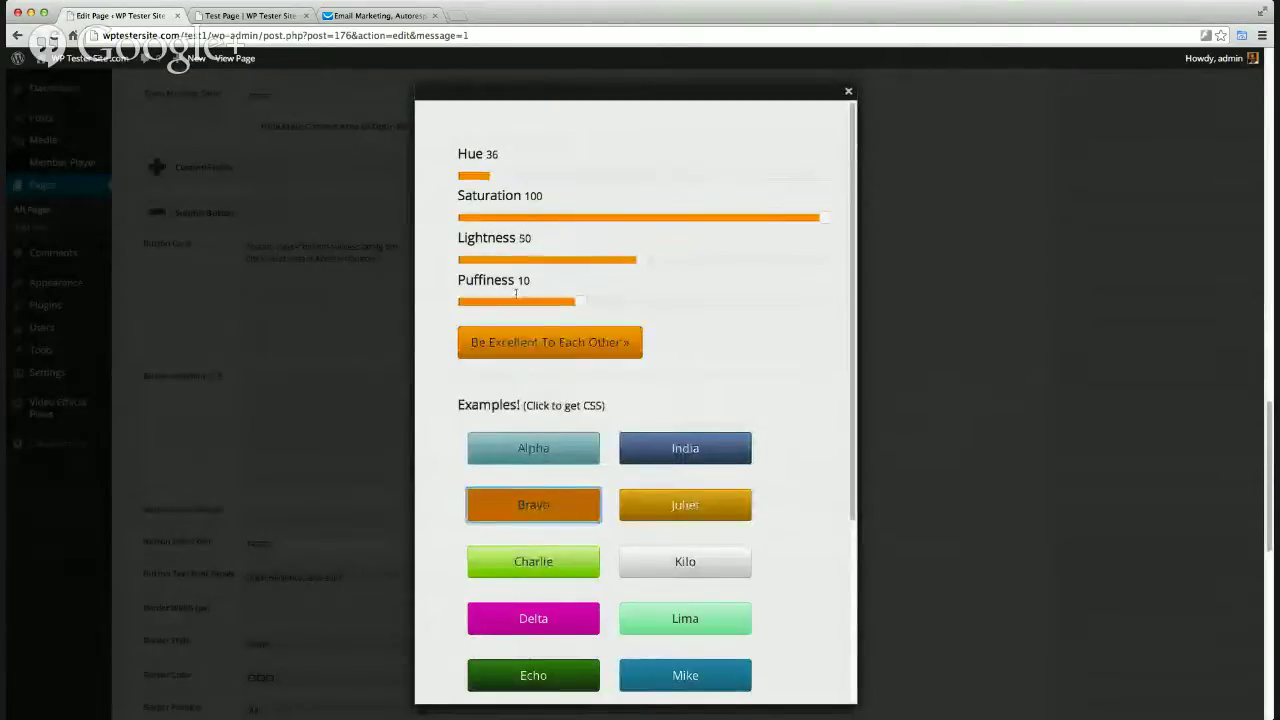
click(495, 178)
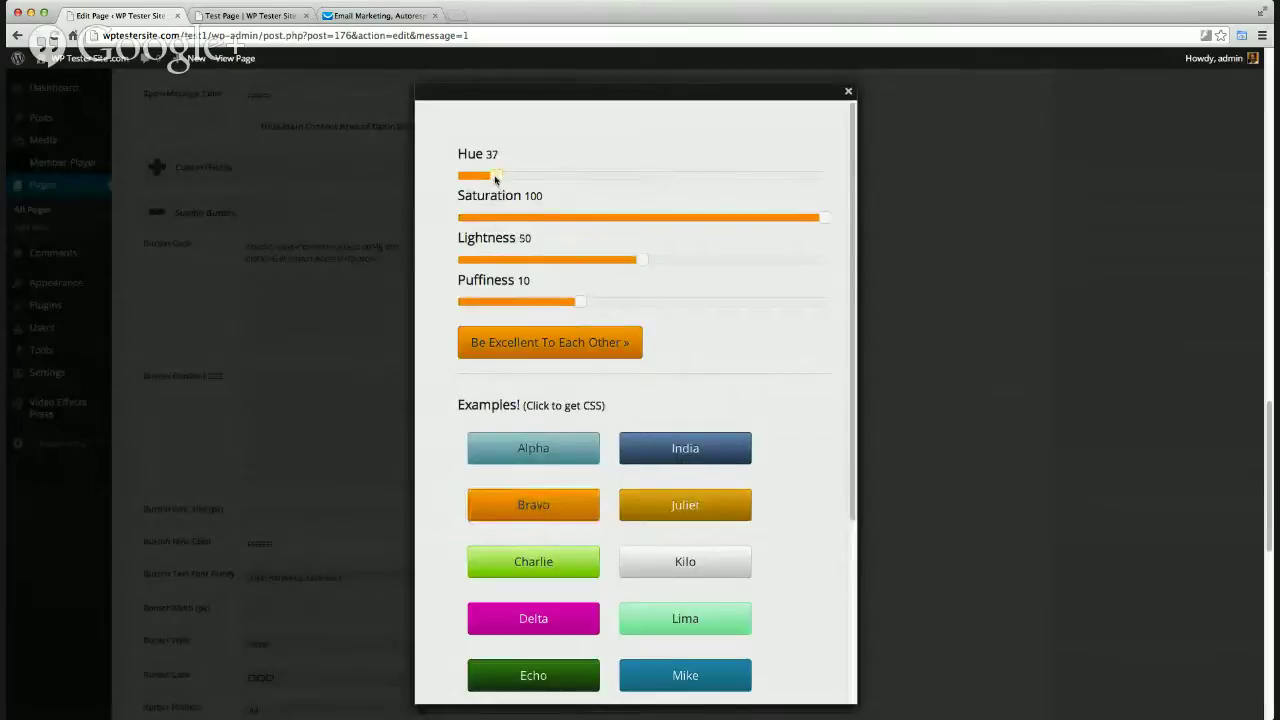
key(Right)
key(Right)
key(Right)
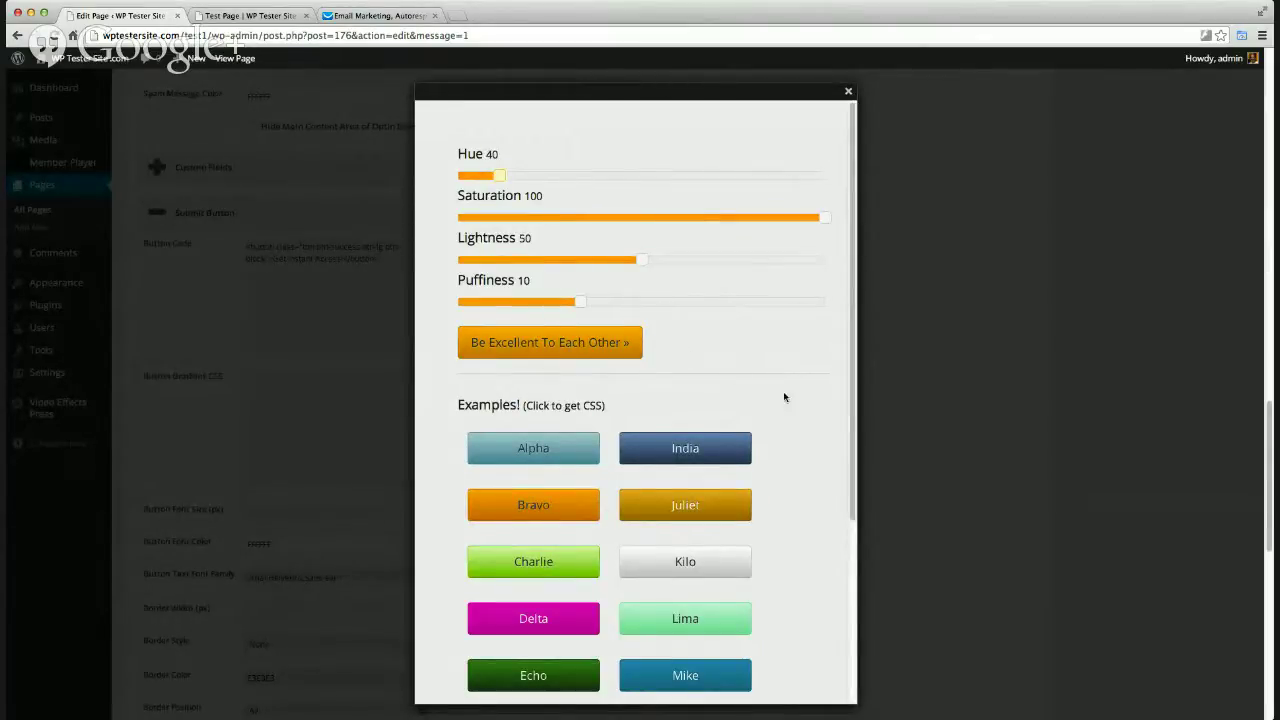
scroll(786, 400, down, 1)
scroll(787, 403, down, 5)
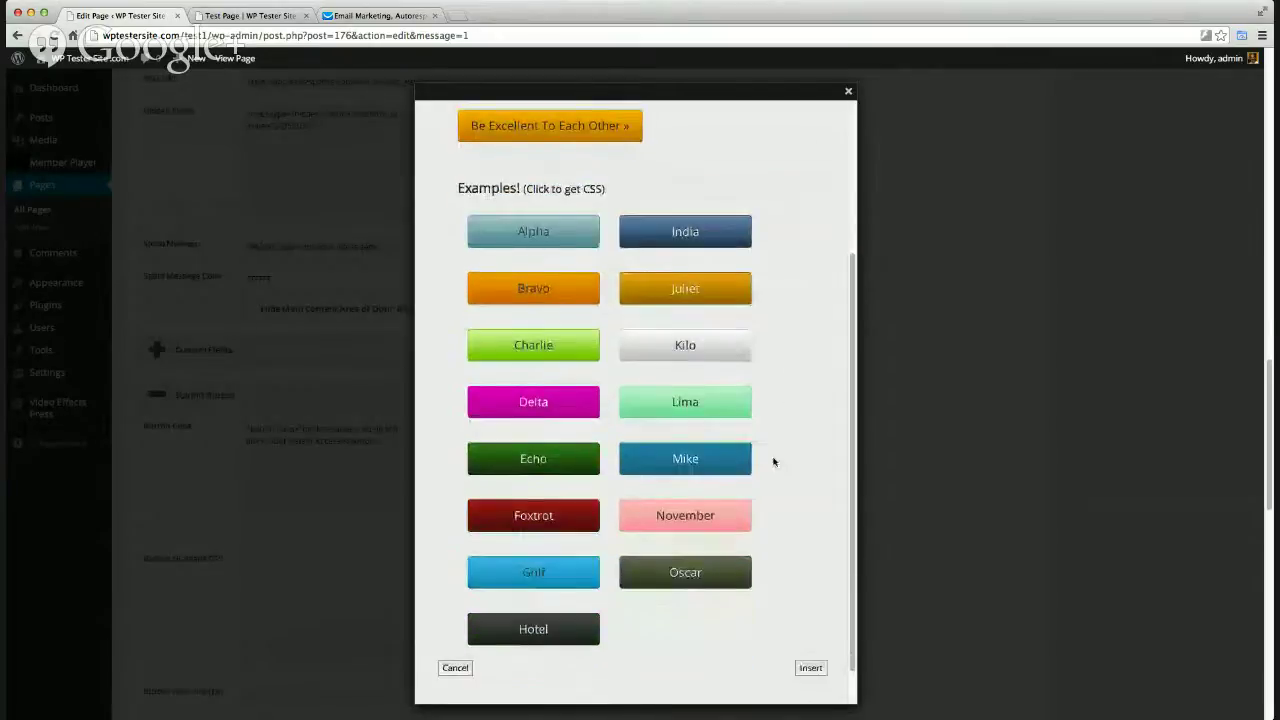
click(811, 667)
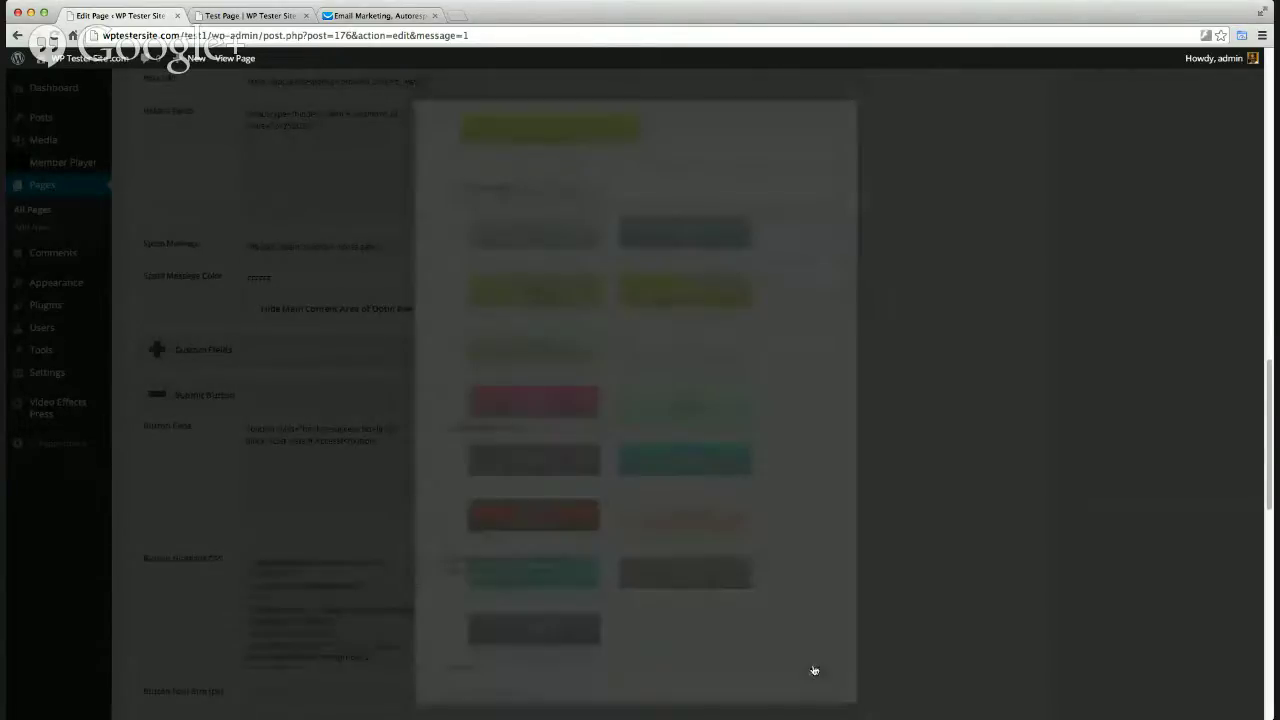
Set the submit button's font size to 22 px
scroll(847, 571, down, 3)
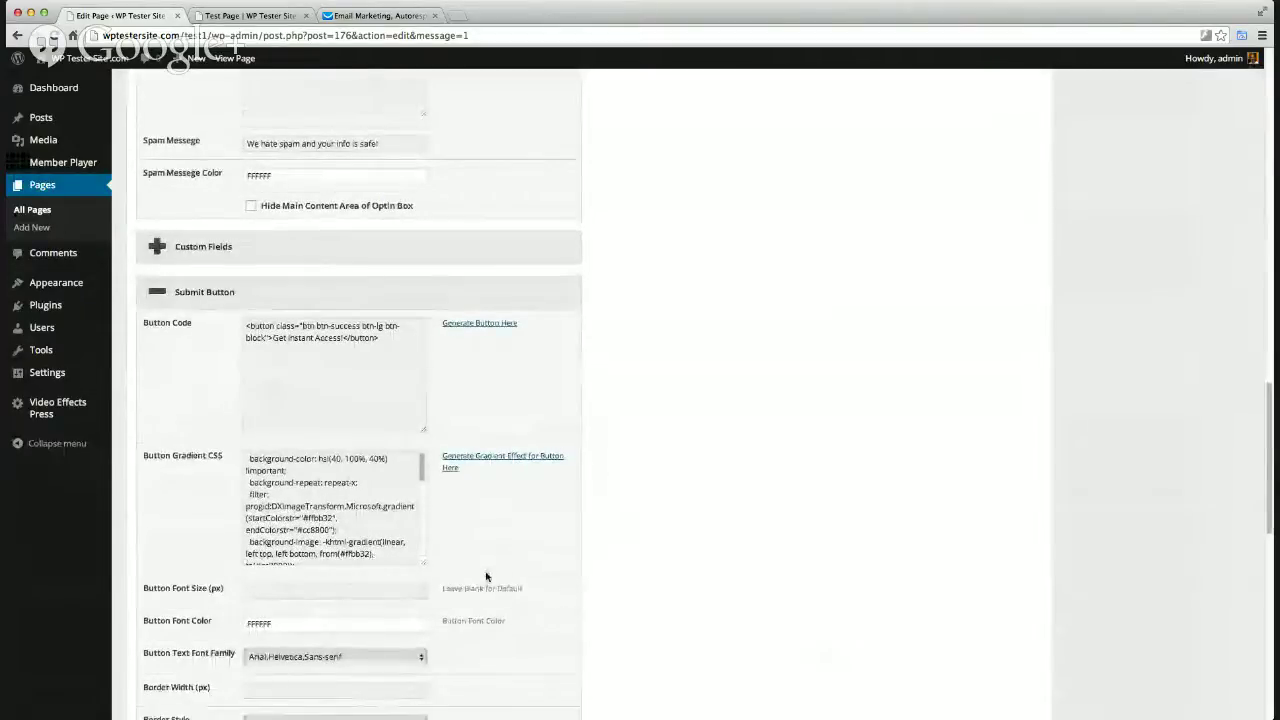
click(405, 590)
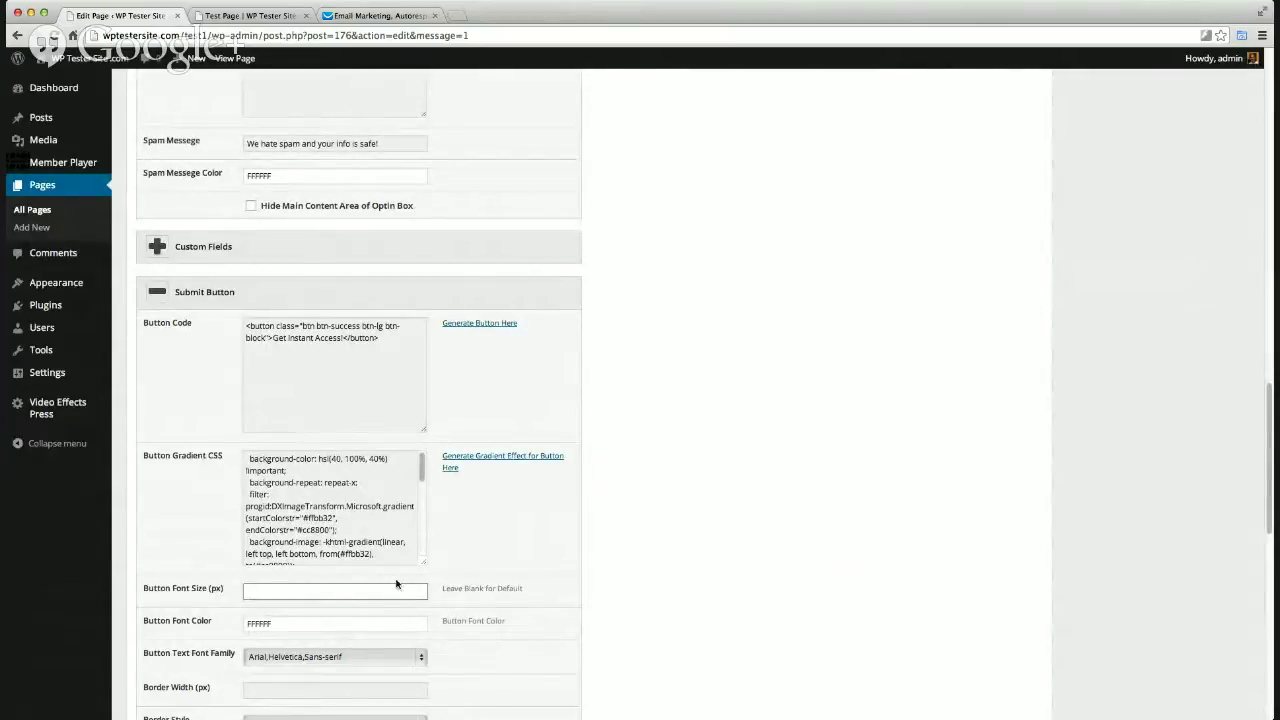
text(22)
scroll(582, 588, up, 1)
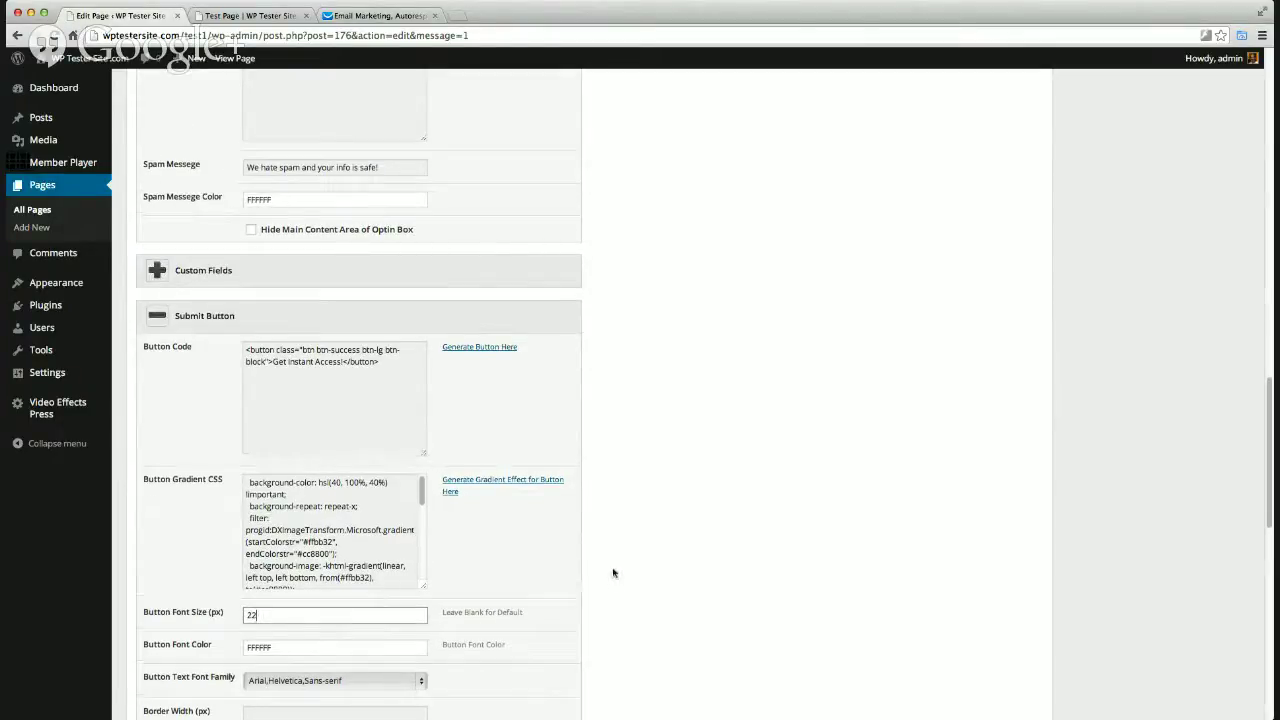
Expand the Title and Sub-Title options and delete the placeholder Title Text
scroll(1272, 508, down, 3)
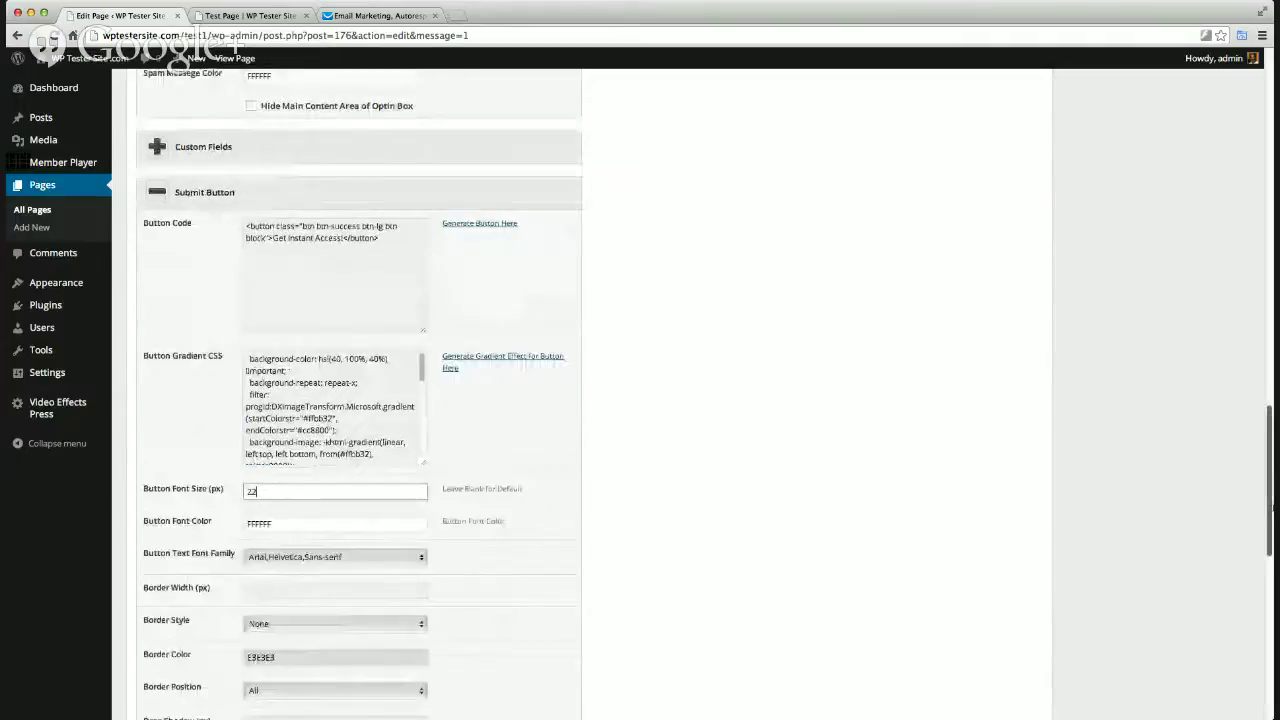
drag(1273, 510, 1266, 598)
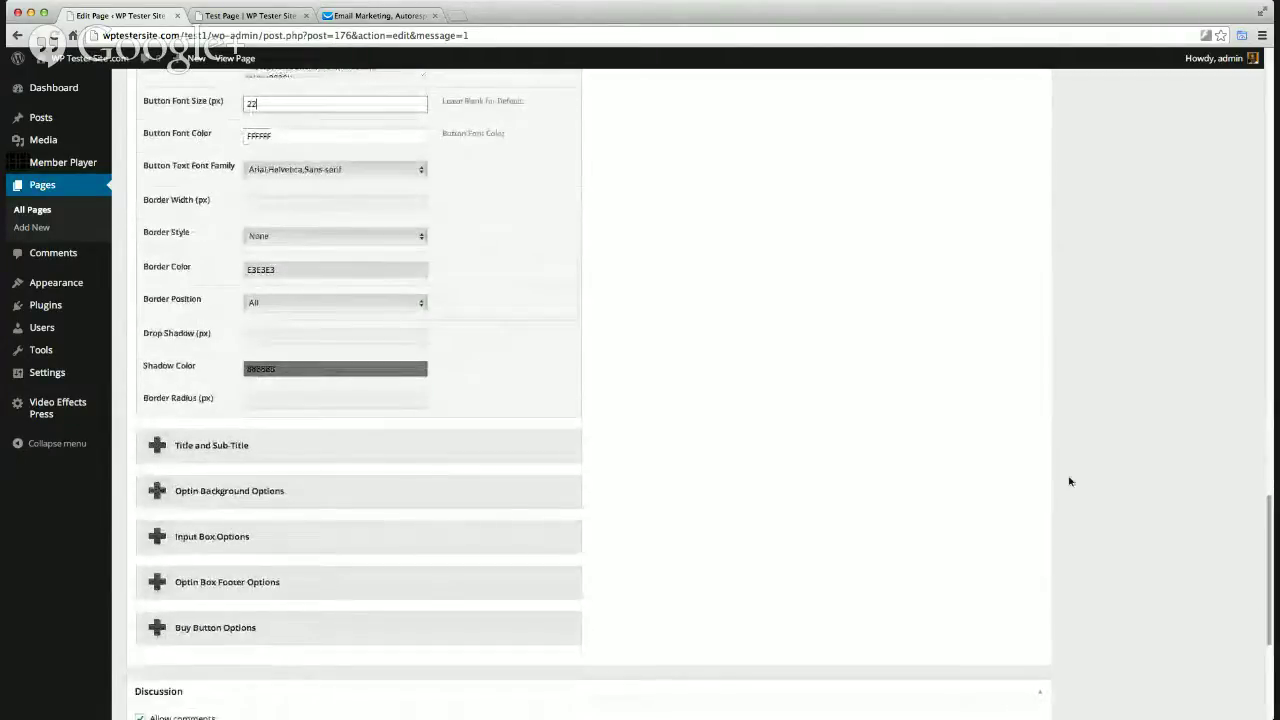
click(157, 448)
click(157, 450)
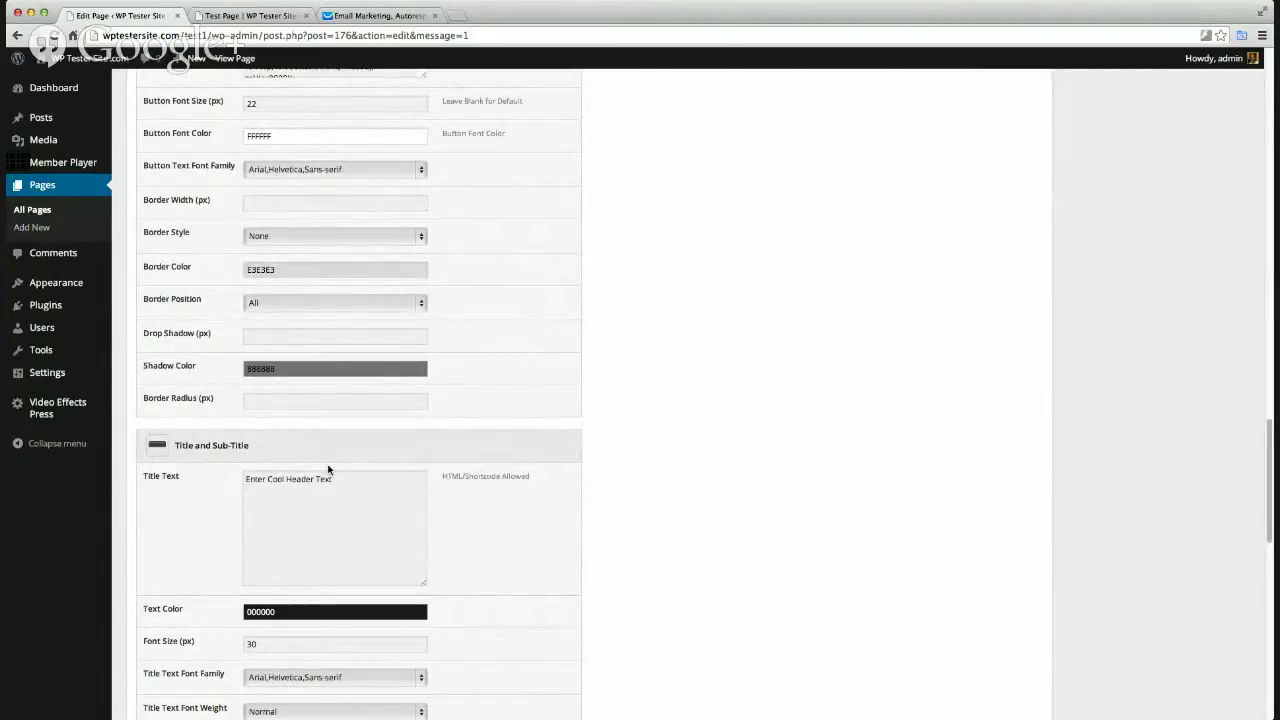
click(330, 477)
drag(332, 478, 232, 478)
key(BackSpace)
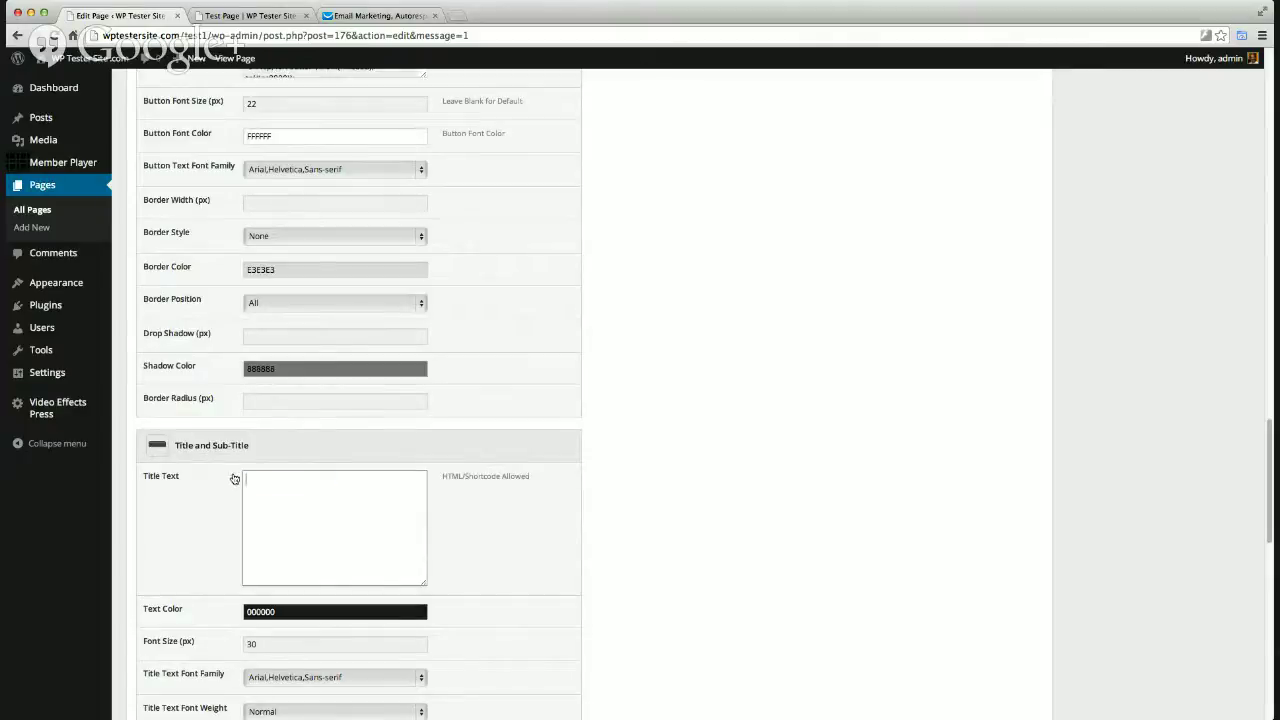
Enter "Enter Your Email Address To Order Today!" as the optin form's Sub-Title Text
scroll(318, 496, down, 2)
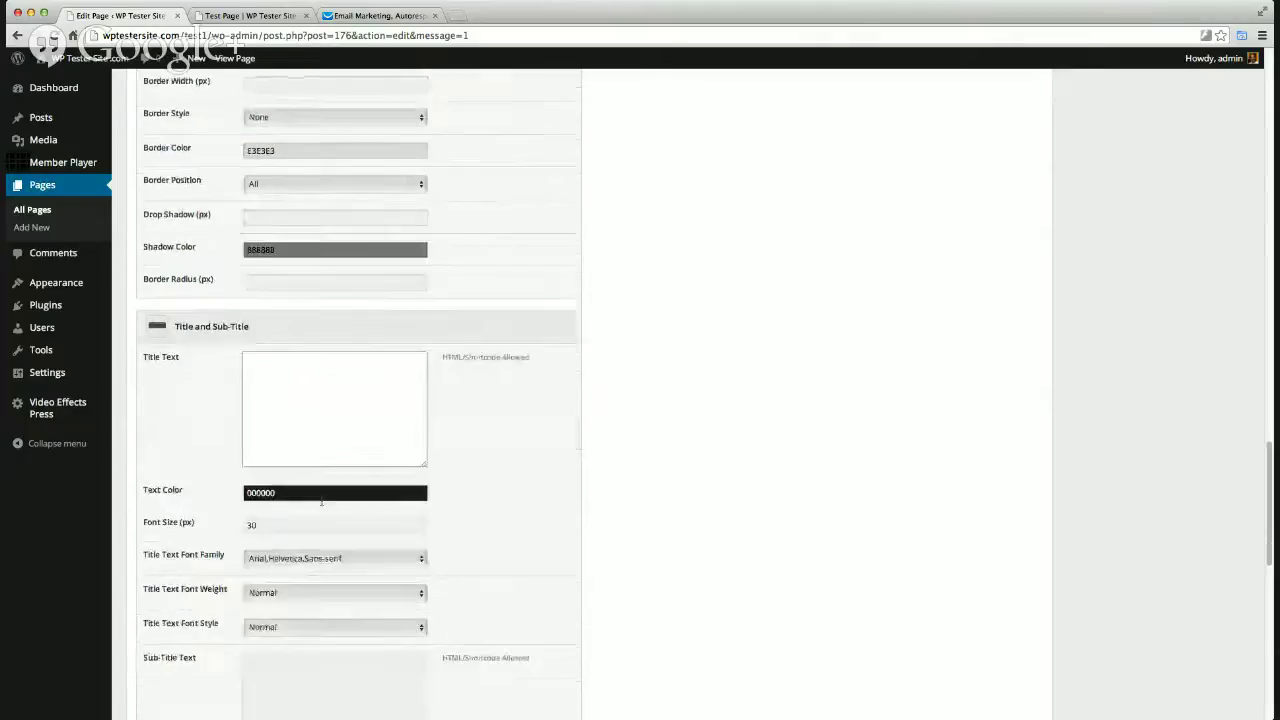
scroll(322, 504, down, 3)
click(318, 505)
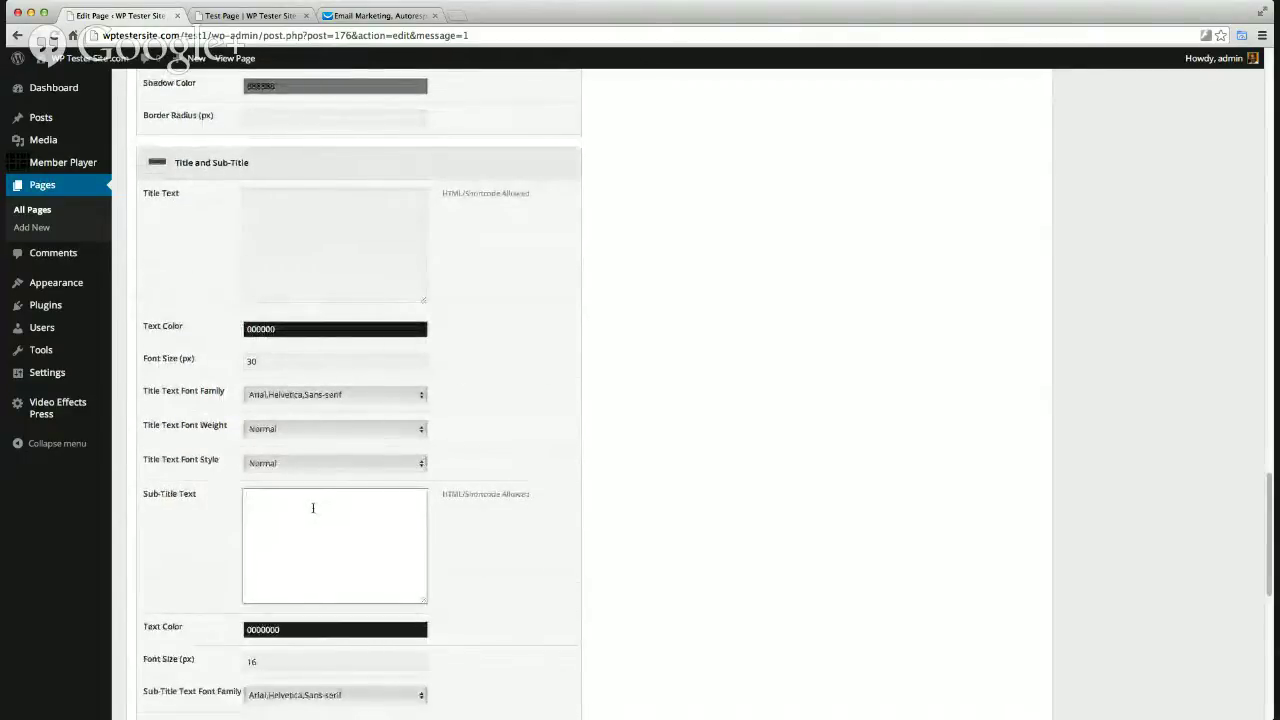
text(Enter)
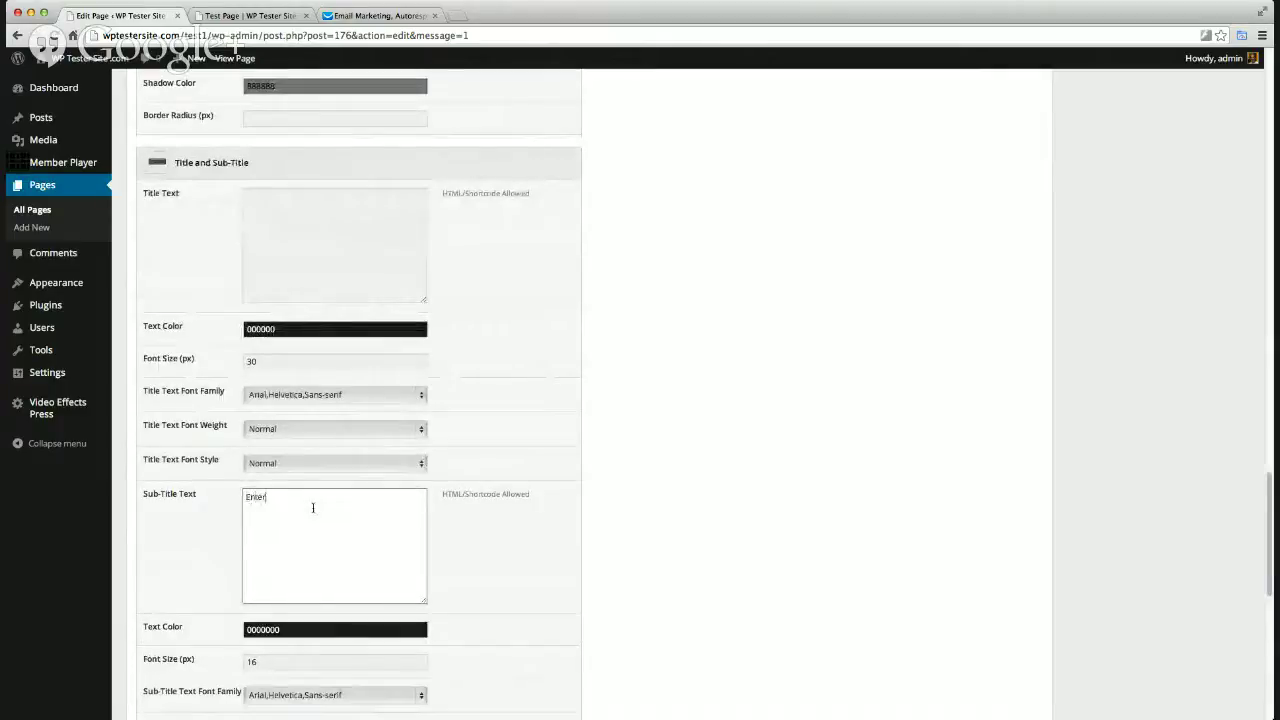
text( You)
key(BackSpace)
key(BackSpace)
text(our)
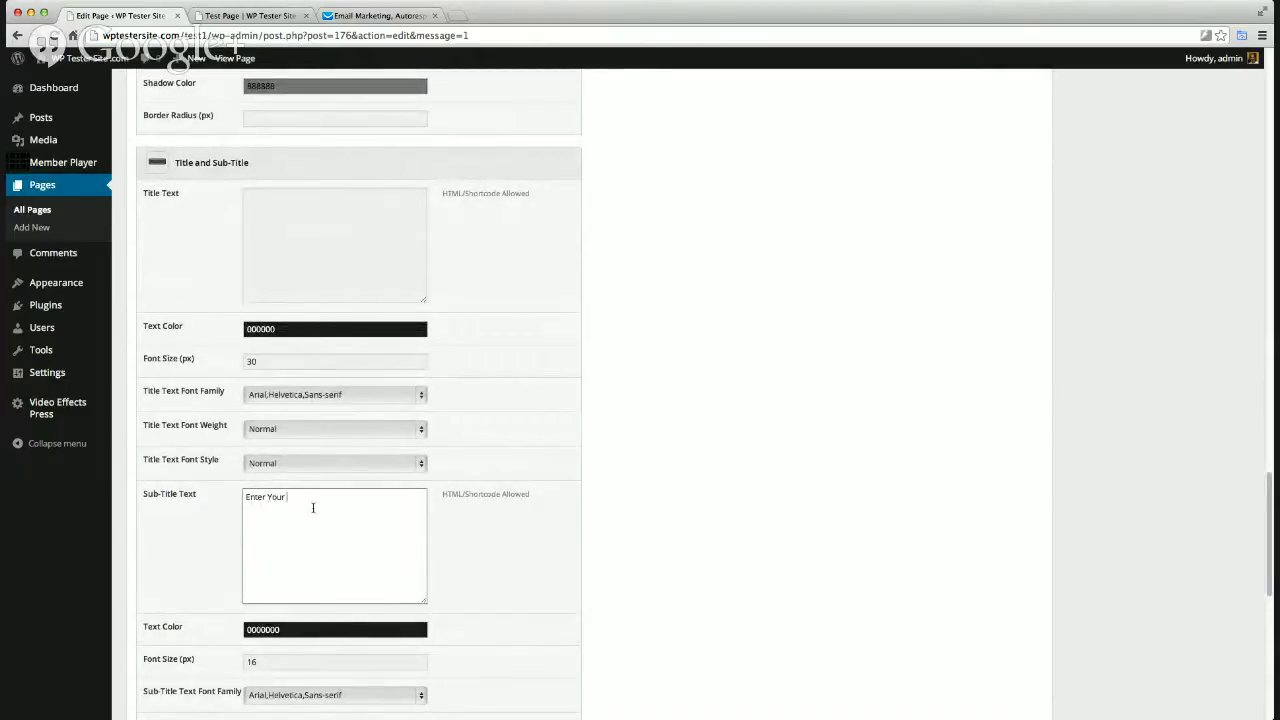
text( Email Address To Order Today!)
Set the sub-title's text color to white (FFFFFF) and its font family to Open Sans,sans-serif
click(345, 628)
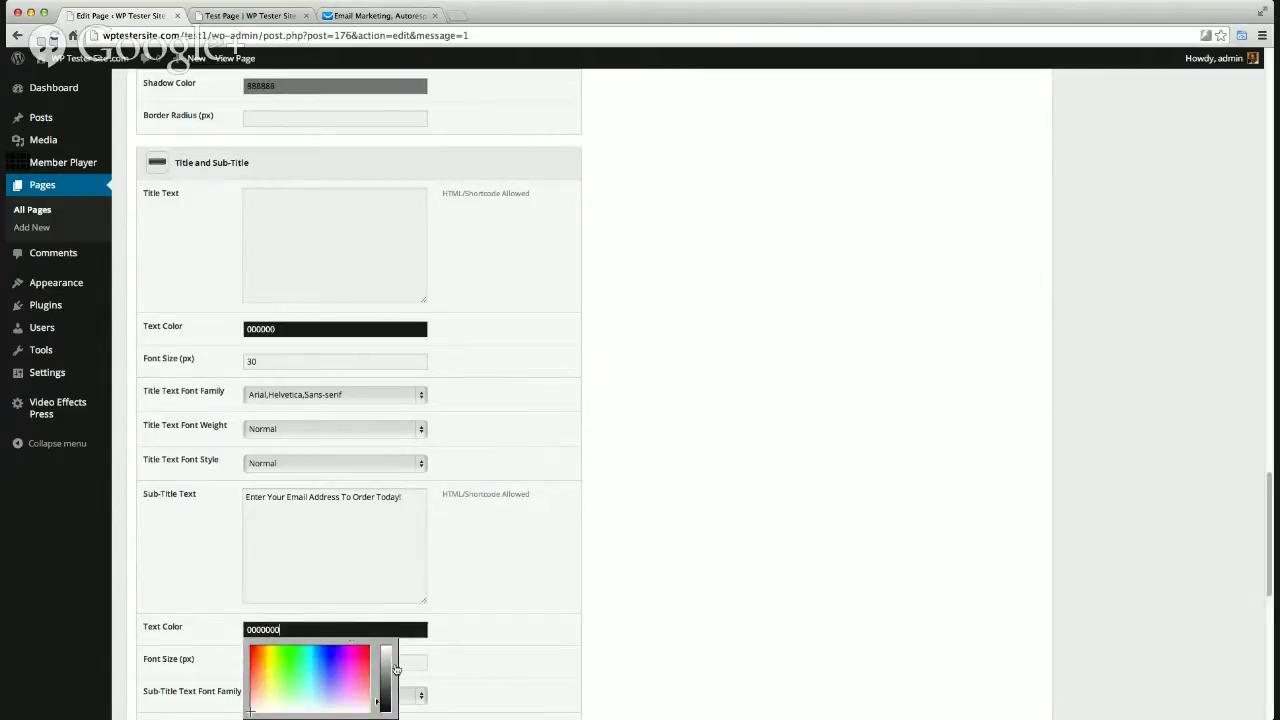
drag(395, 668, 387, 647)
click(493, 607)
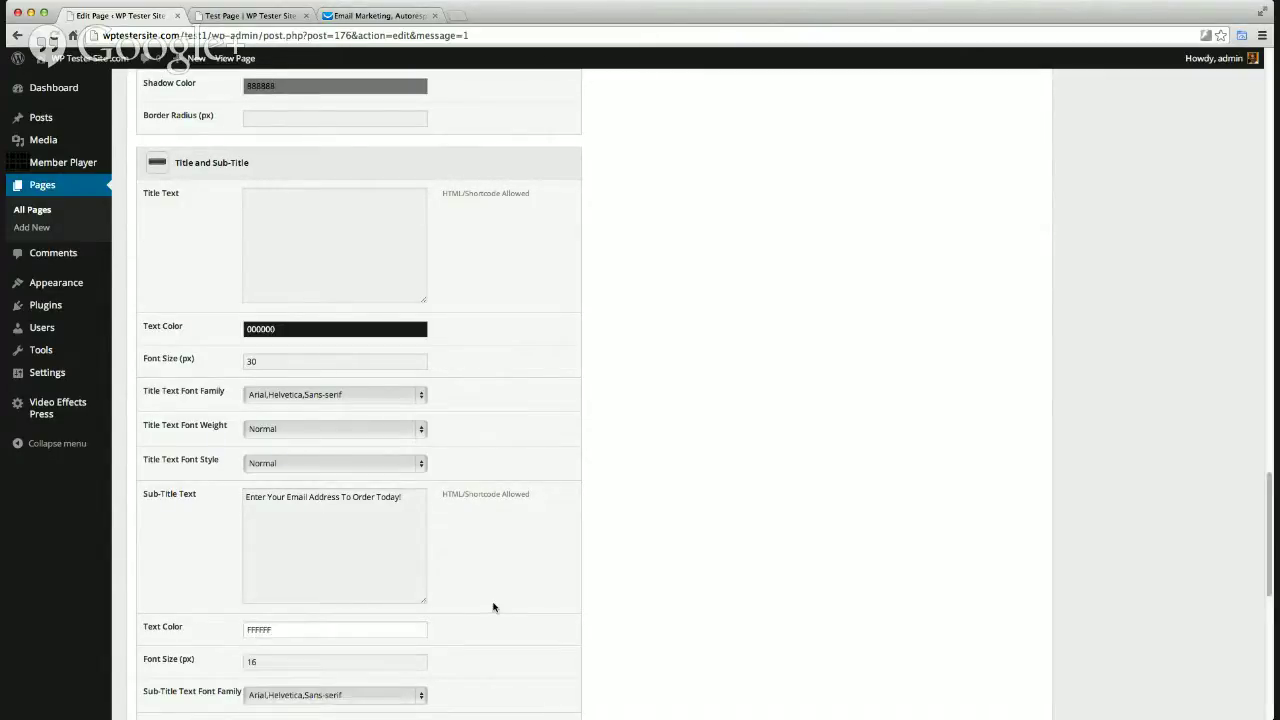
scroll(493, 606, down, 1)
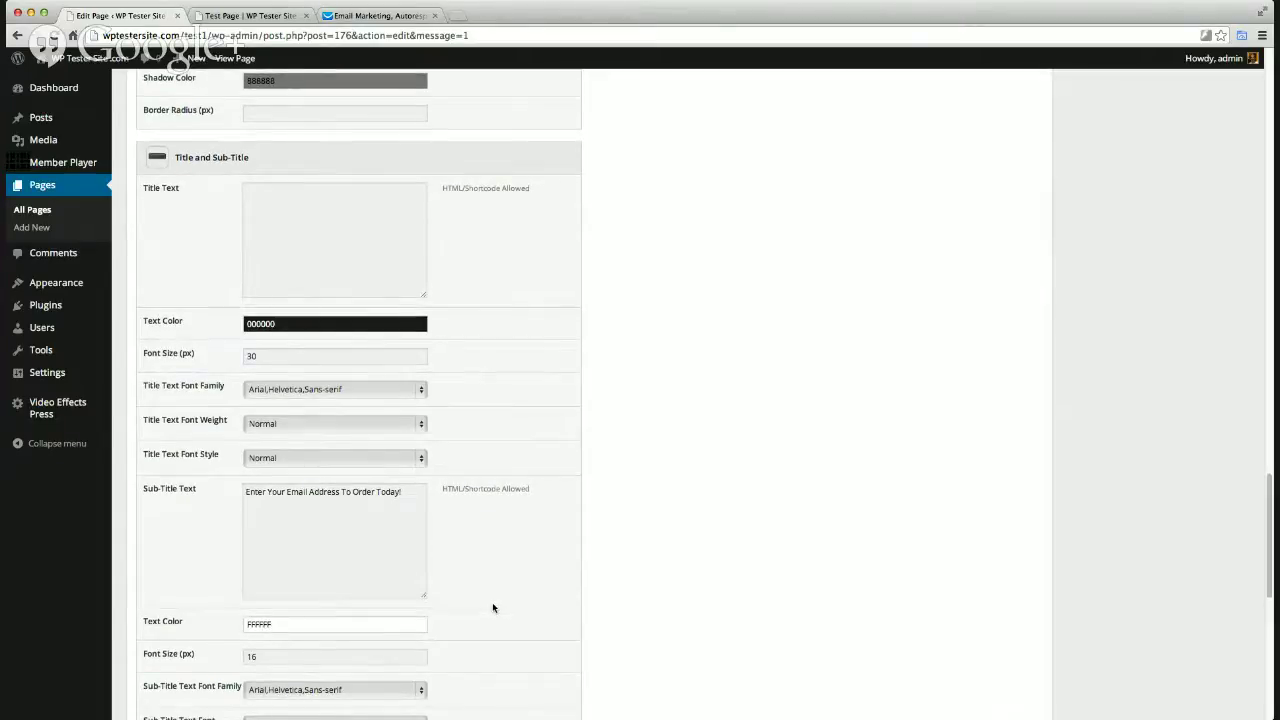
scroll(492, 606, down, 1)
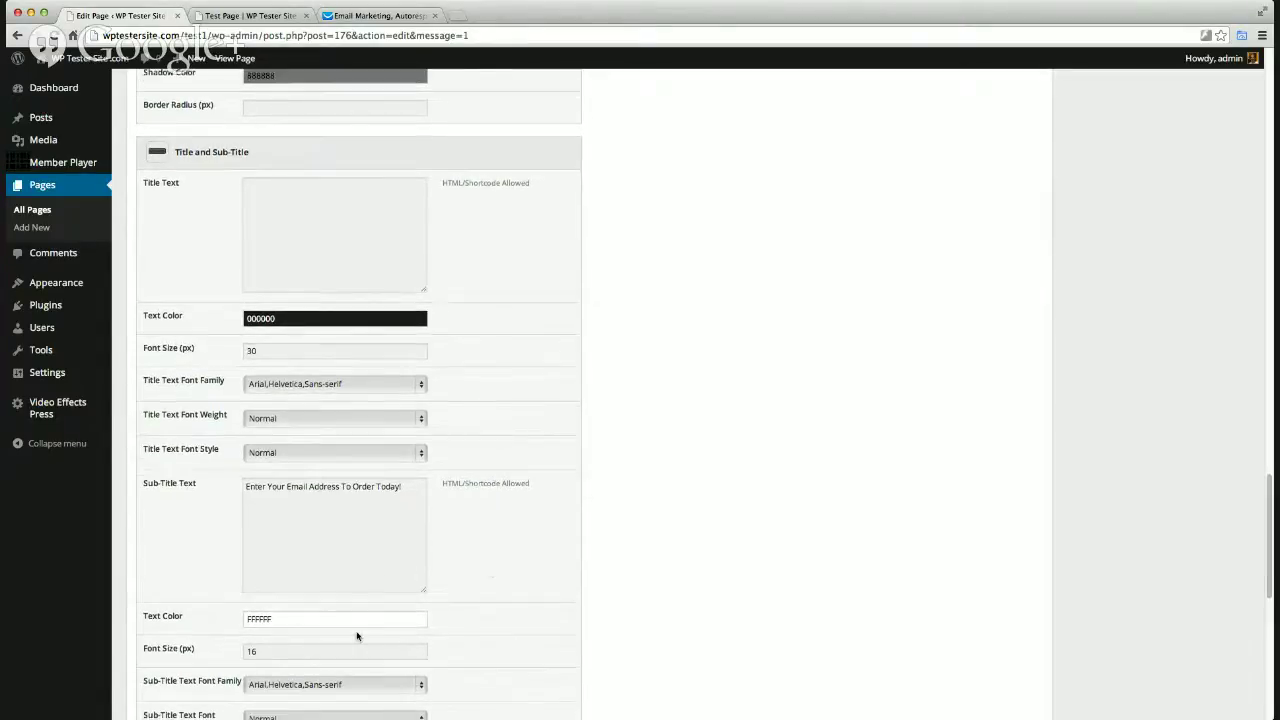
scroll(510, 597, down, 1)
scroll(515, 597, down, 5)
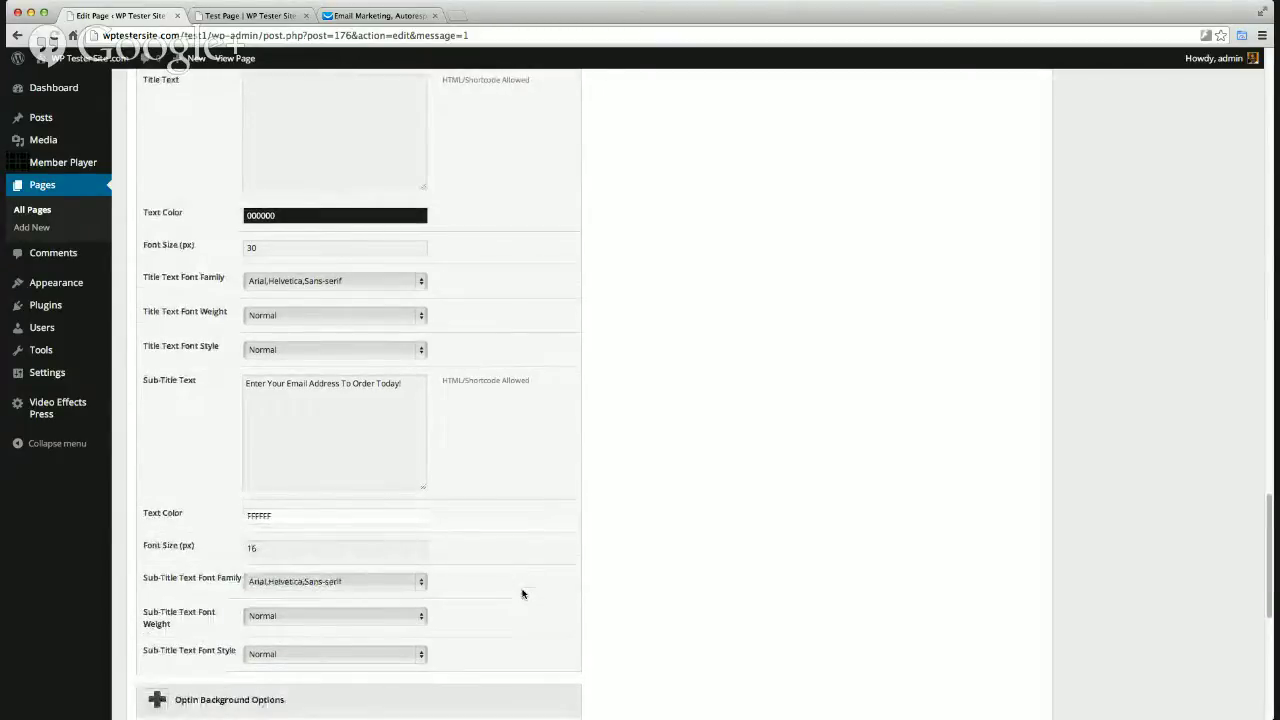
click(414, 583)
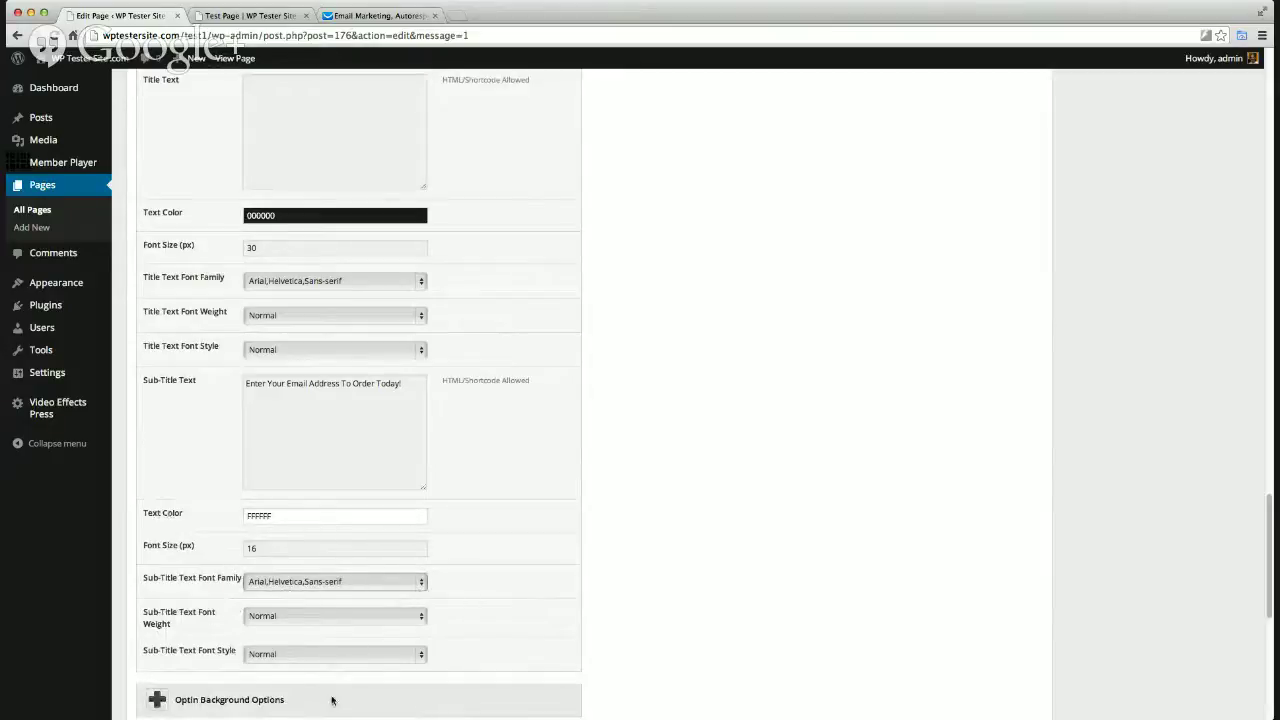
key(o)
Expand the Optin Background Options and set the box width to 400 px
scroll(513, 614, down, 3)
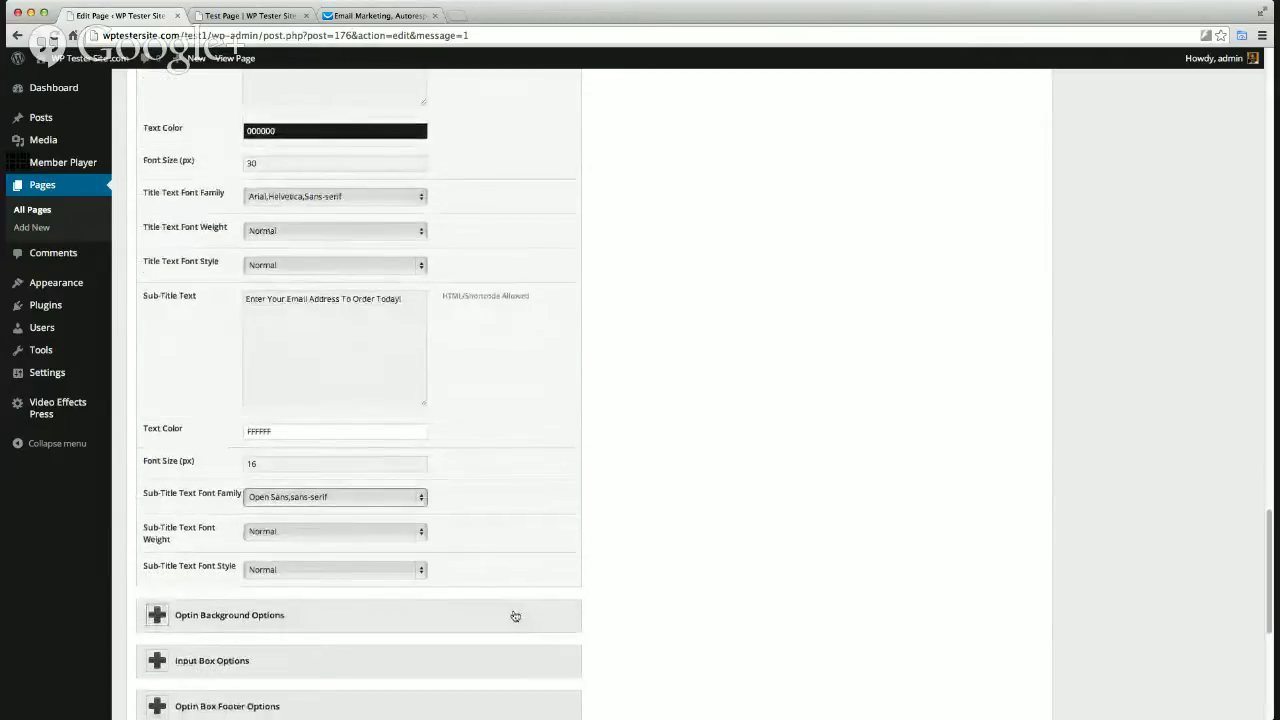
scroll(515, 616, down, 3)
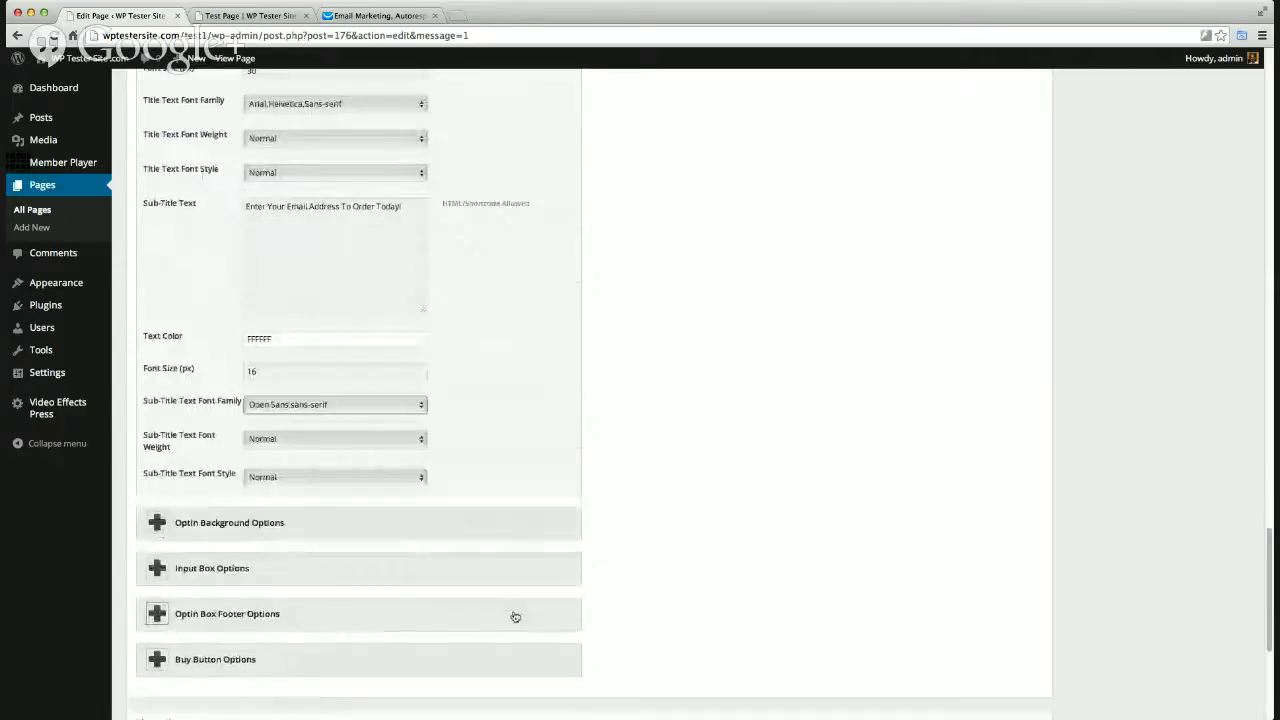
click(158, 523)
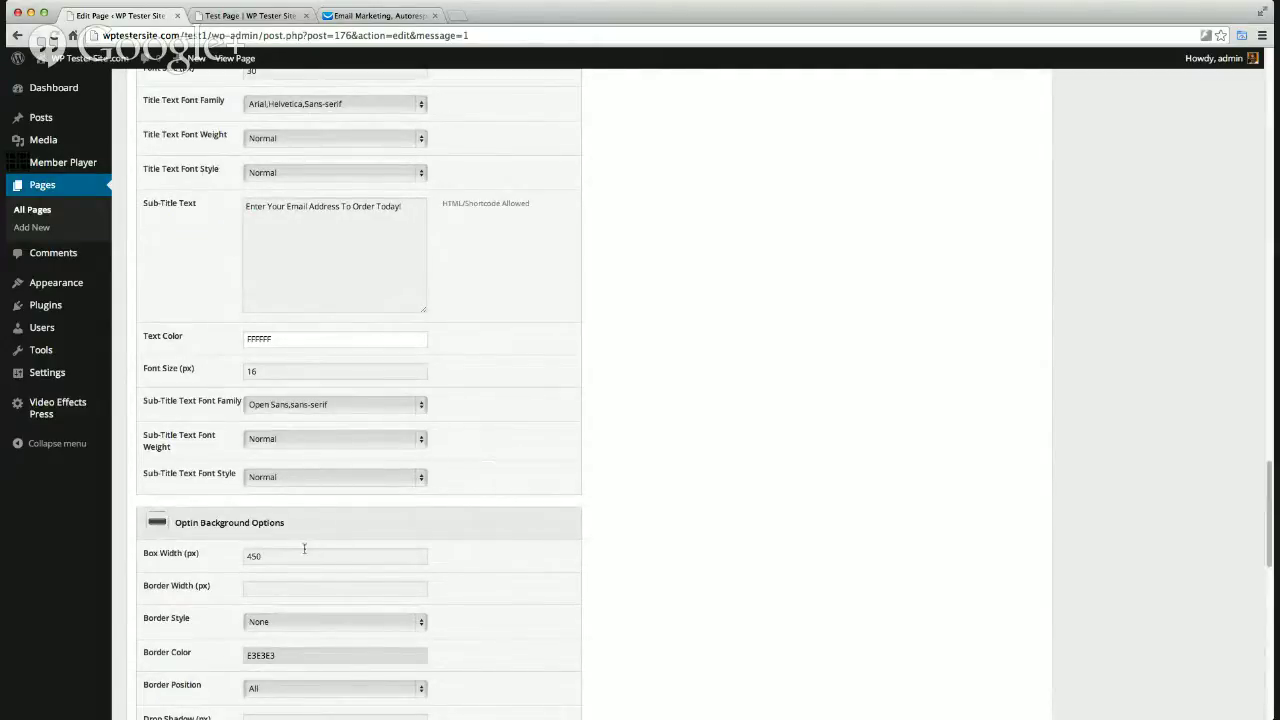
click(272, 557)
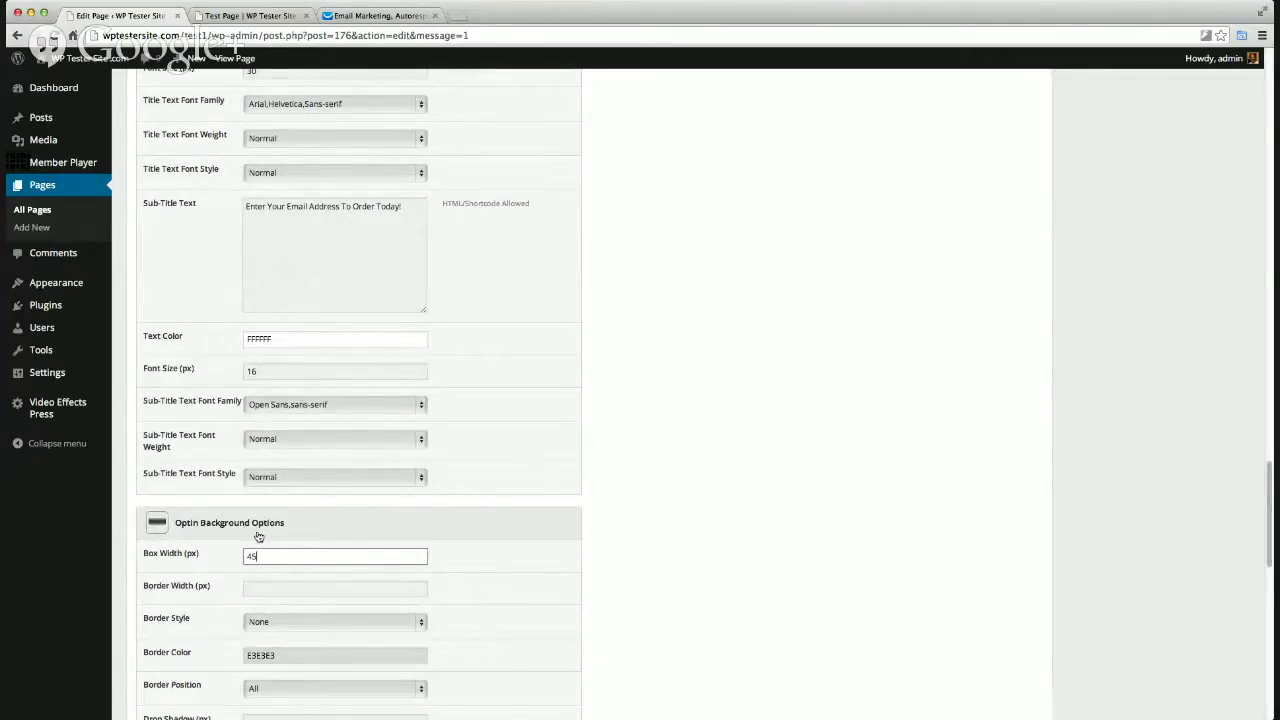
key(BackSpace)
text(00)
Make the optin box's background transparent
scroll(602, 533, down, 5)
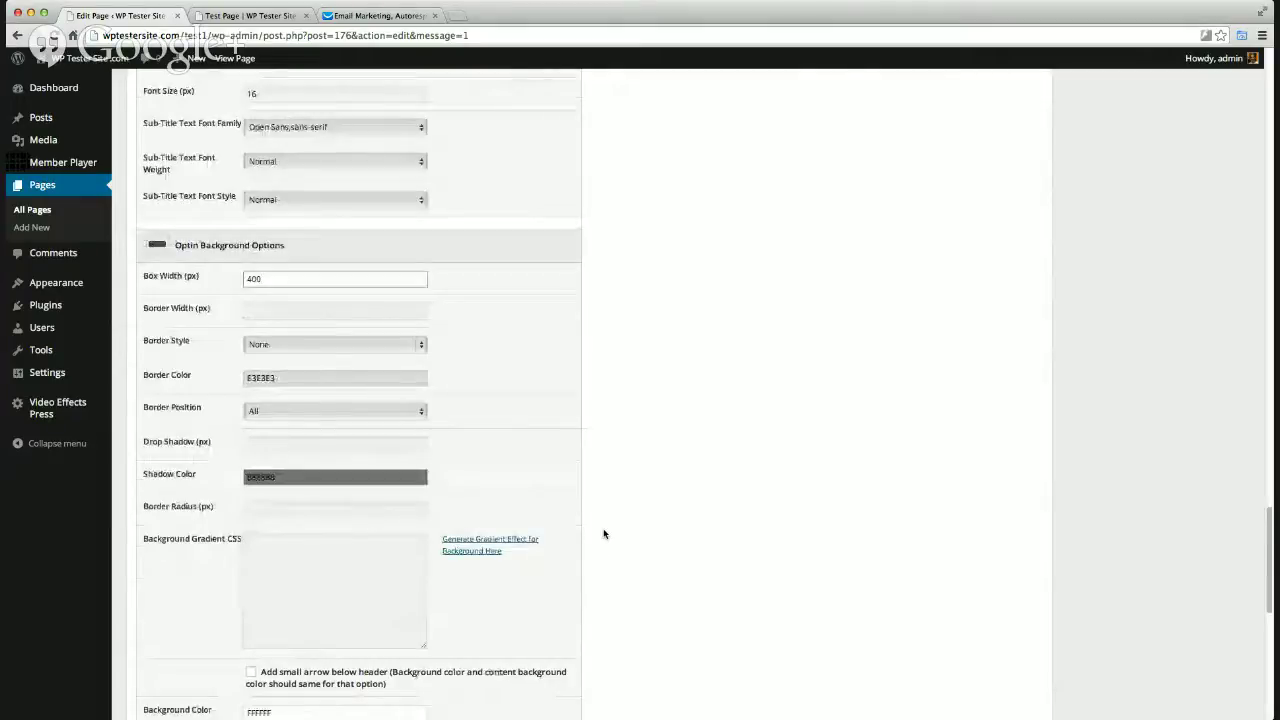
scroll(604, 534, down, 4)
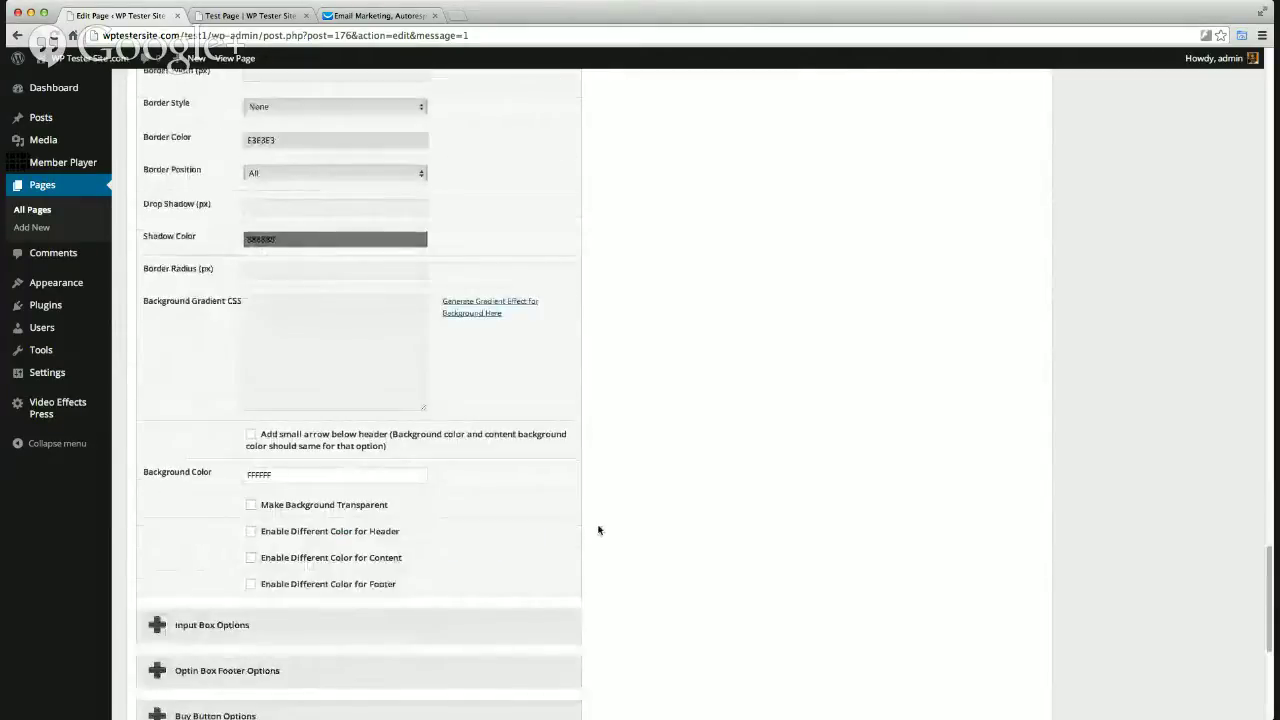
click(250, 506)
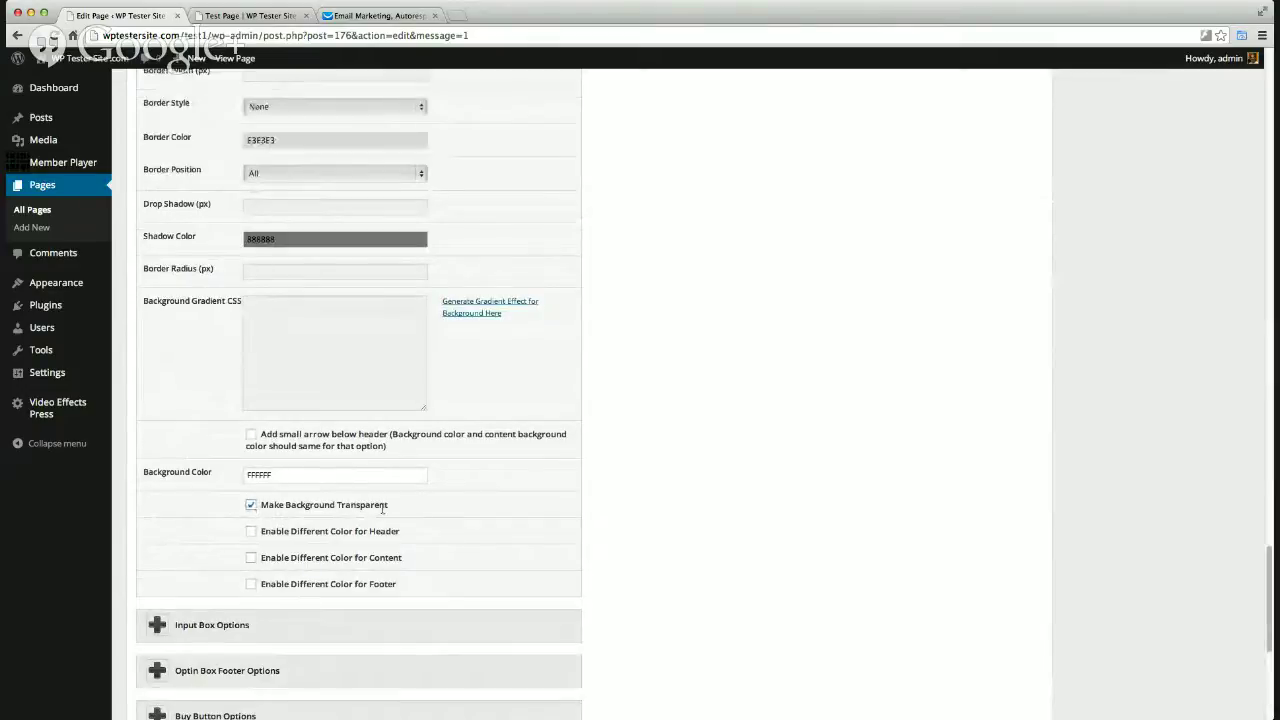
Expand the Input Box Options and set the input box's font size to 22 px
scroll(530, 540, down, 2)
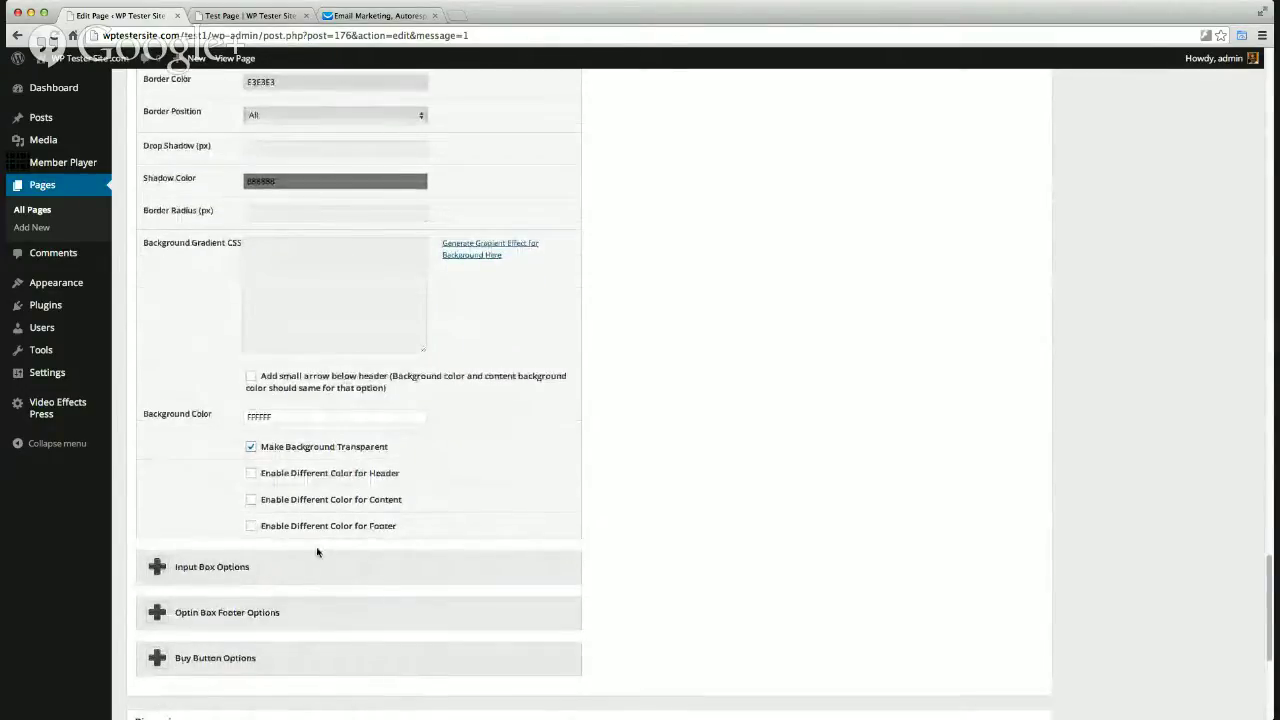
click(296, 564)
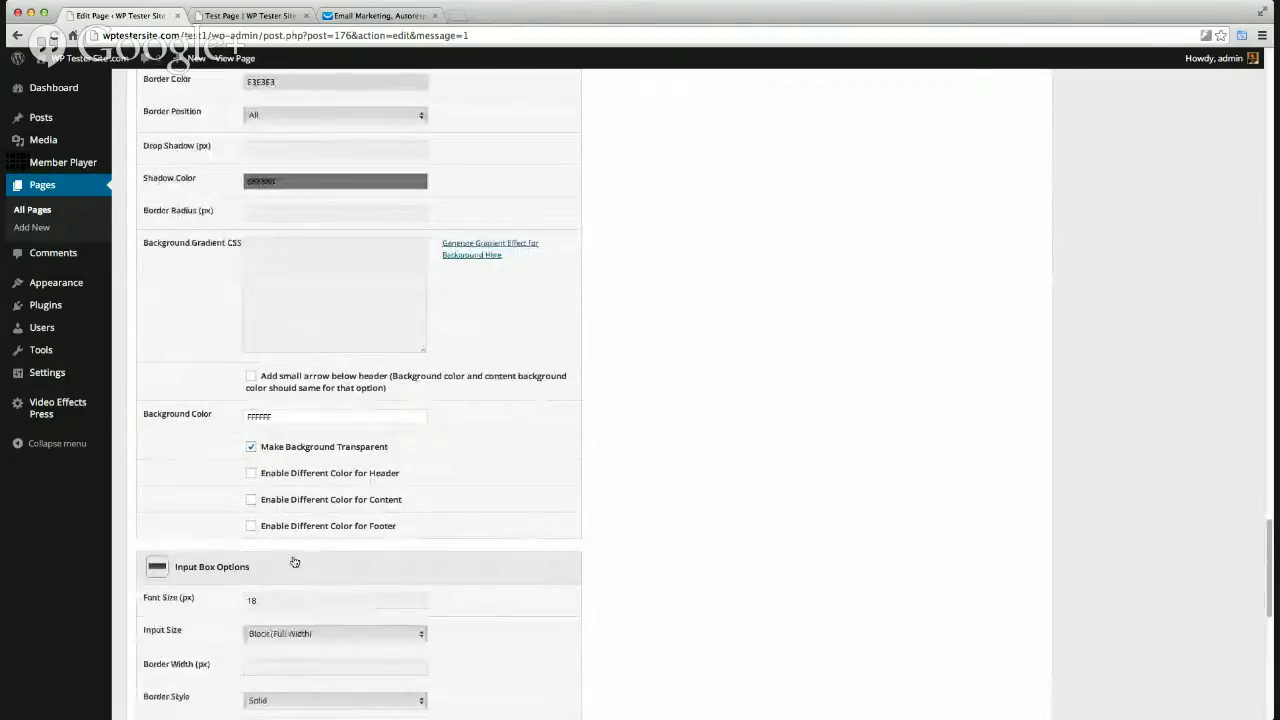
scroll(294, 562, down, 5)
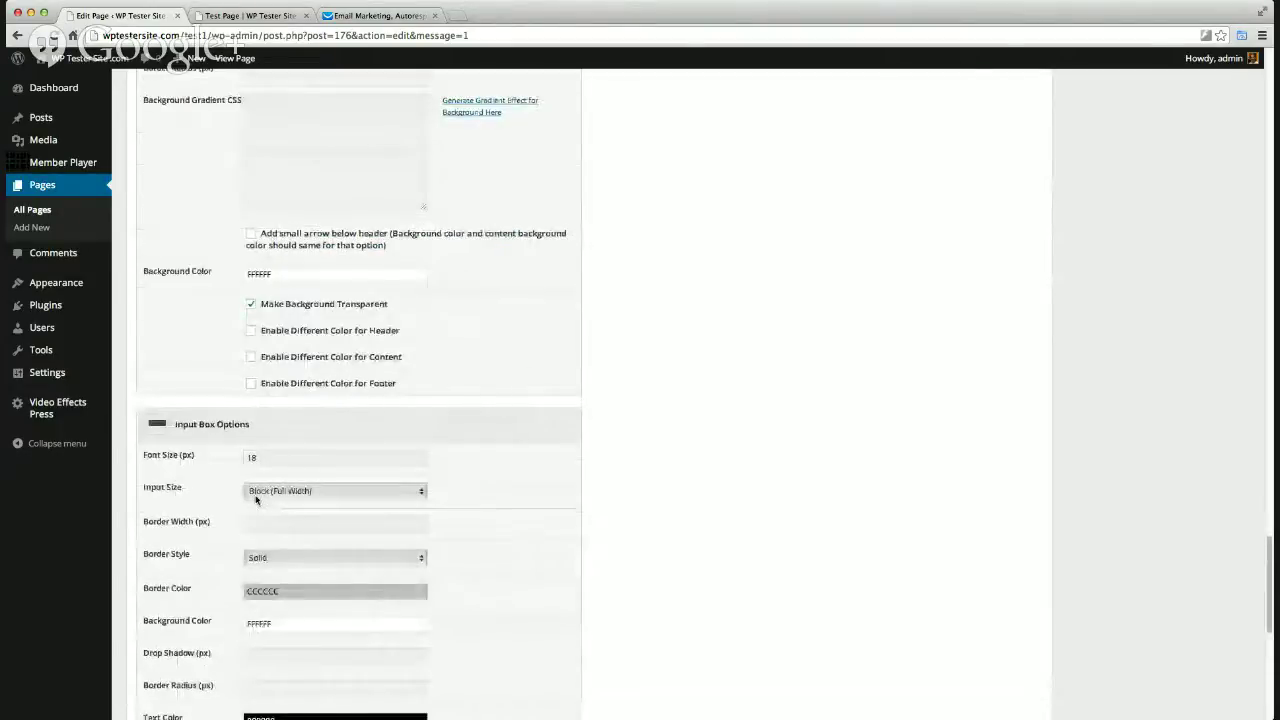
click(252, 457)
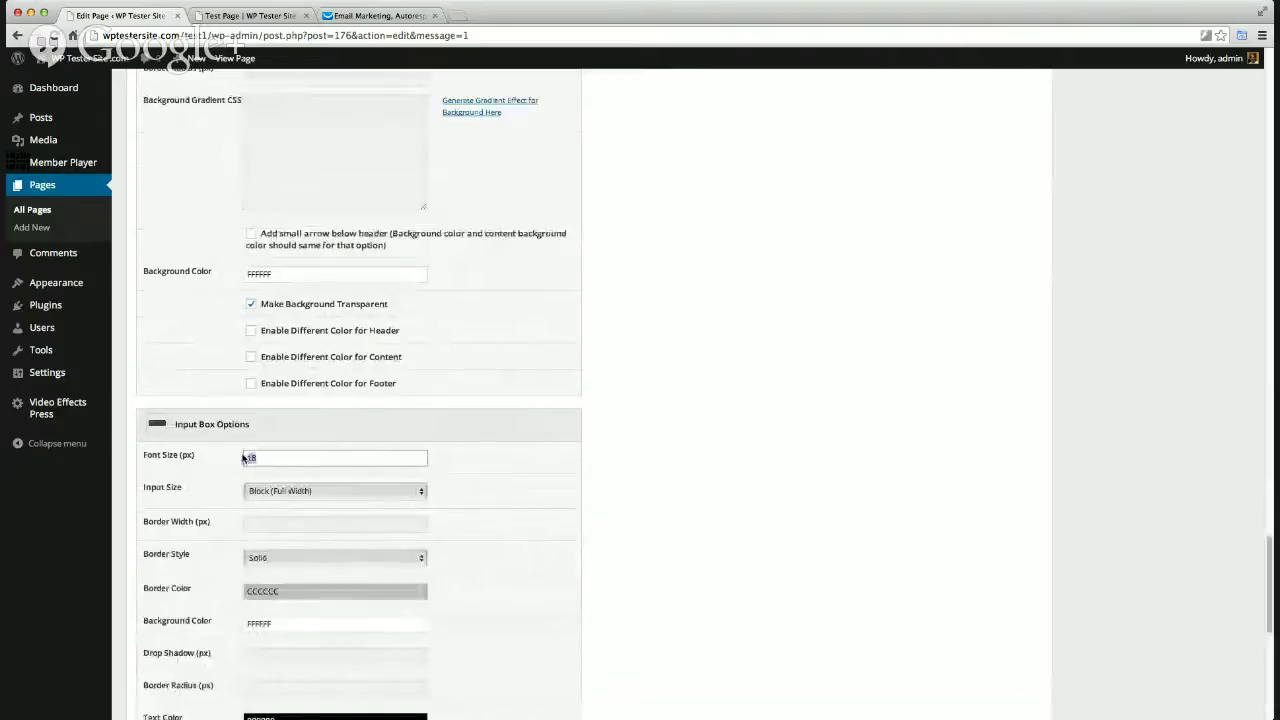
text(22)
key(Tab)
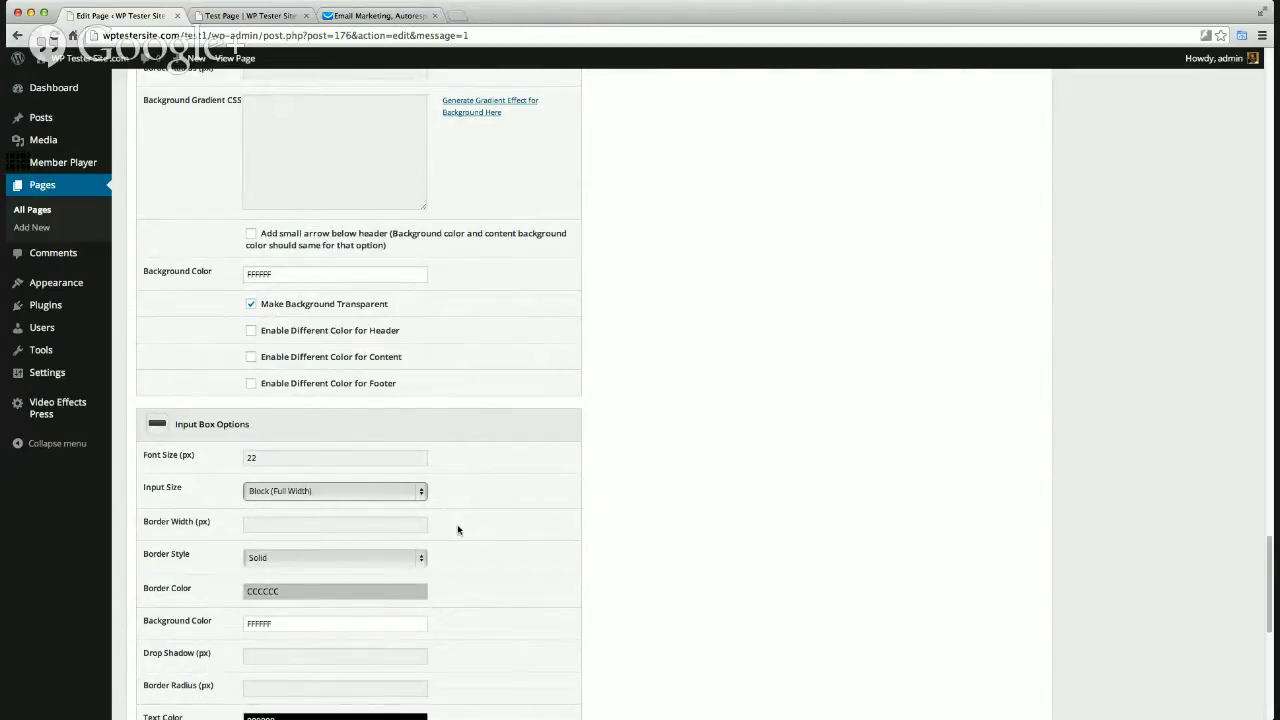
Set the input box's text alignment to Center
scroll(480, 524, down, 1)
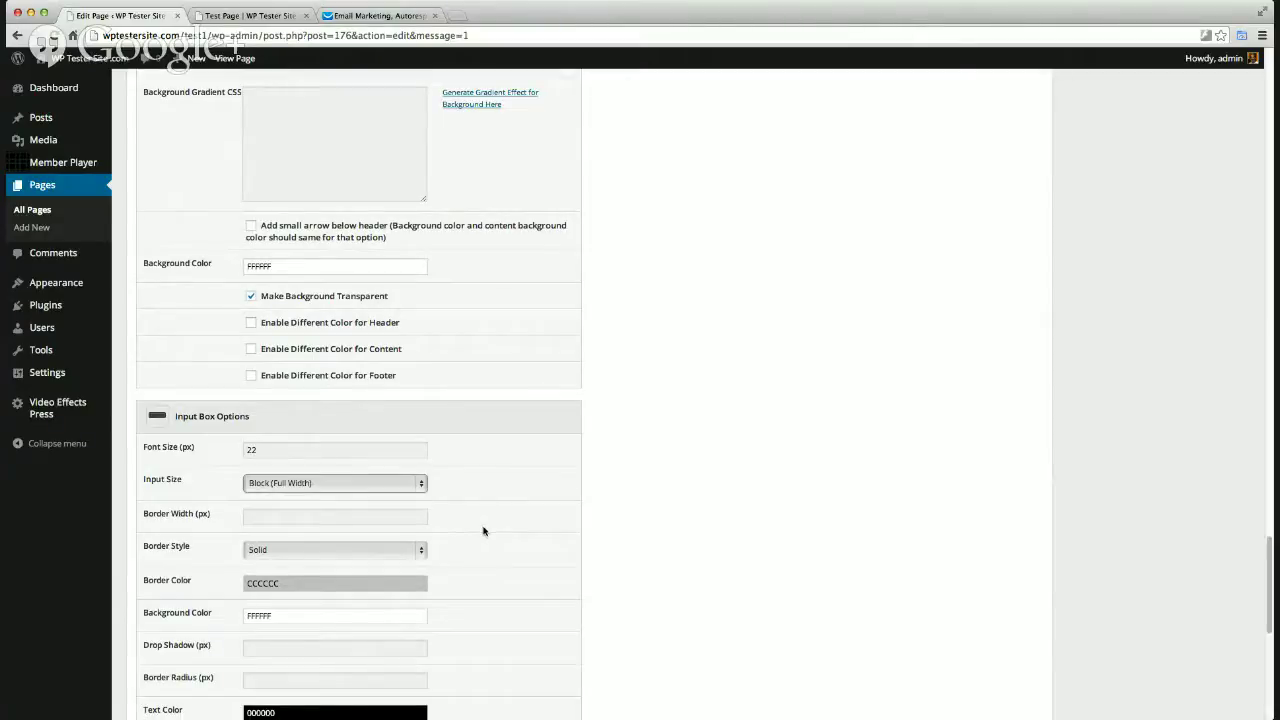
scroll(483, 530, down, 3)
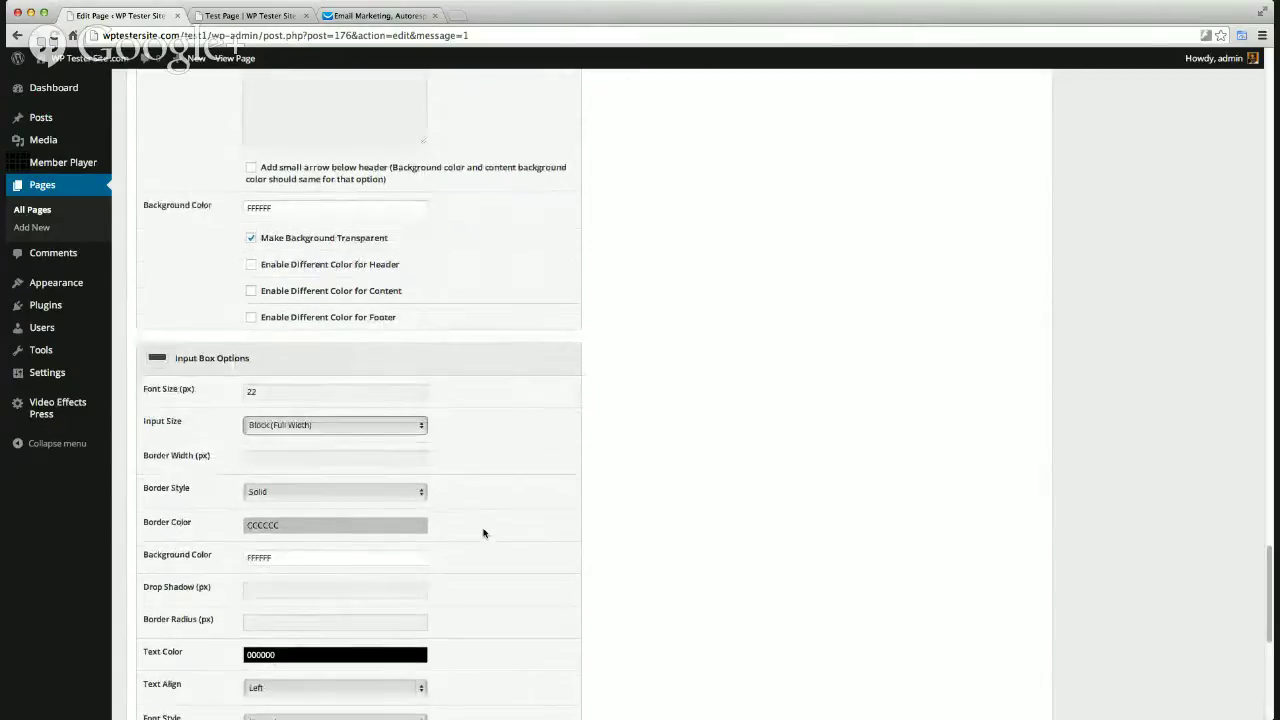
scroll(483, 532, down, 1)
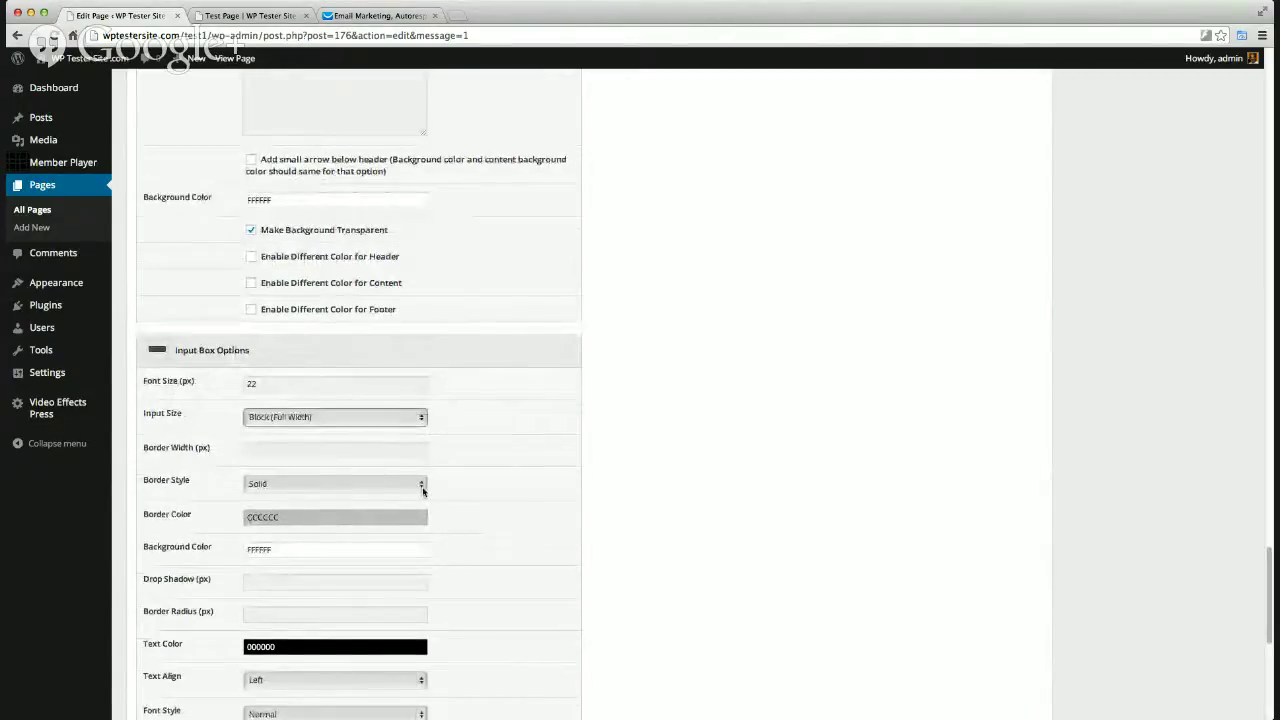
scroll(458, 500, down, 2)
scroll(459, 497, down, 3)
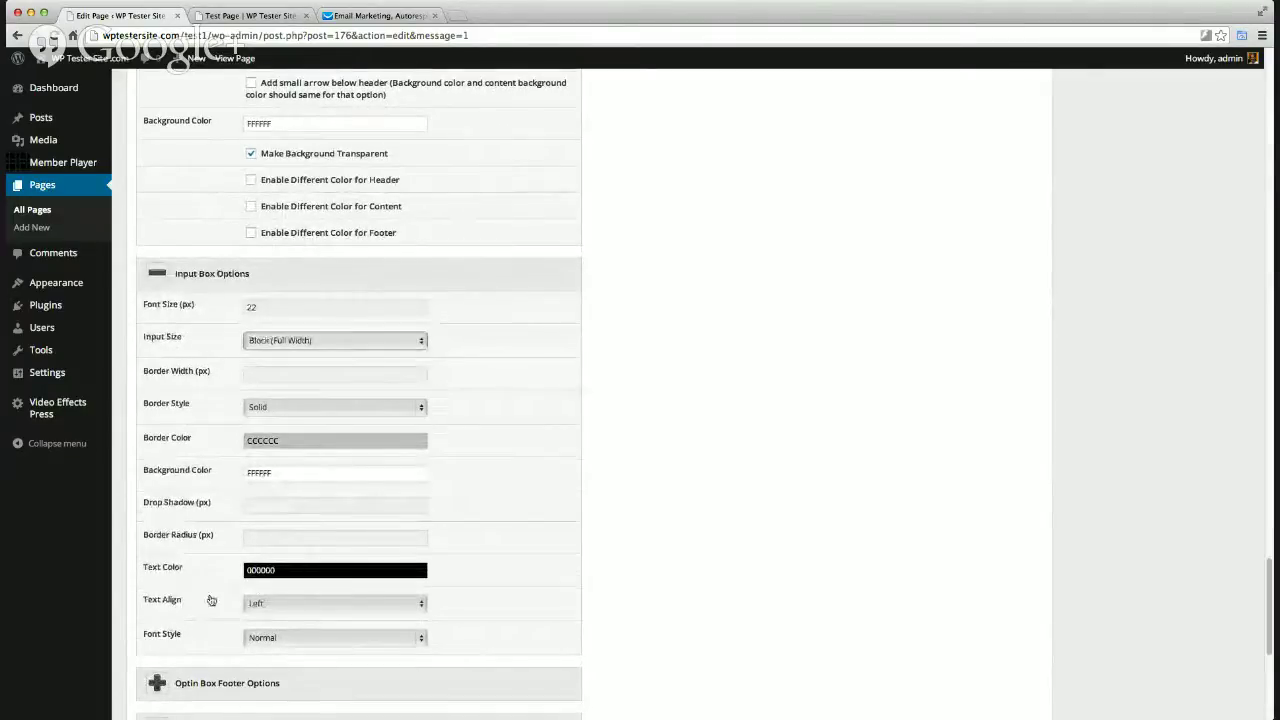
click(271, 603)
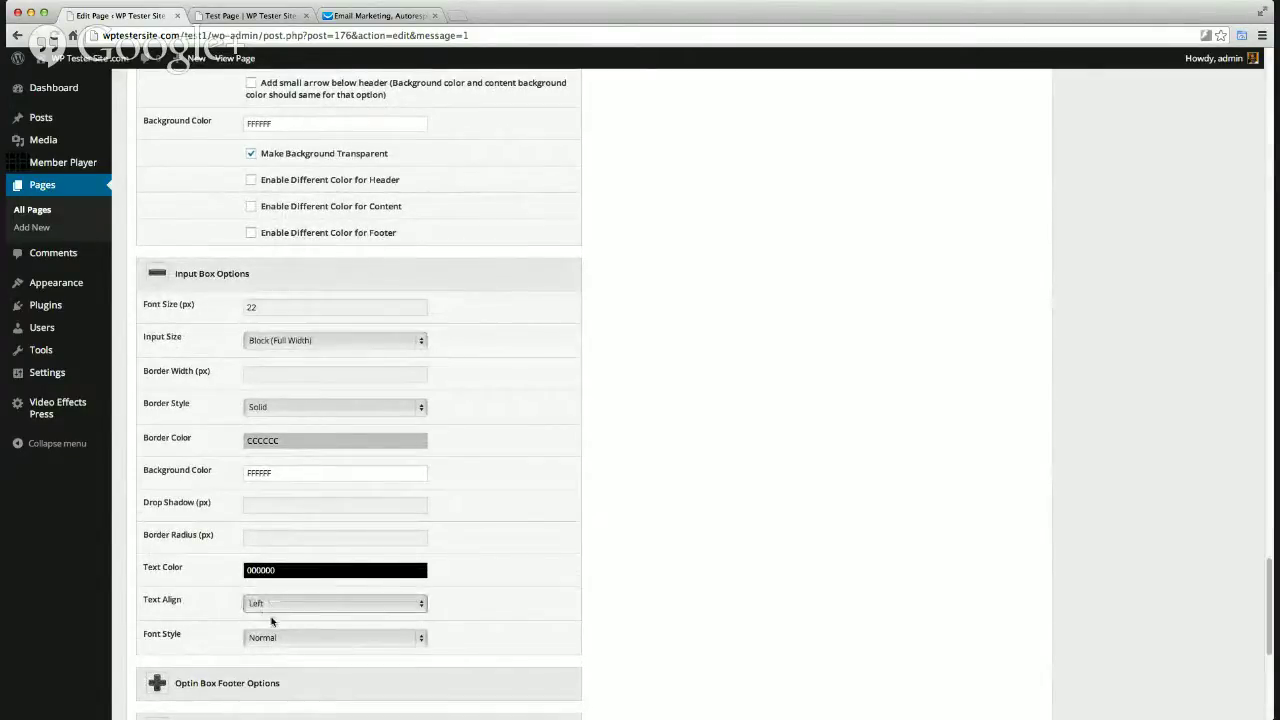
click(277, 620)
Update the Test Page and view the published page with its optin form
scroll(503, 559, down, 1)
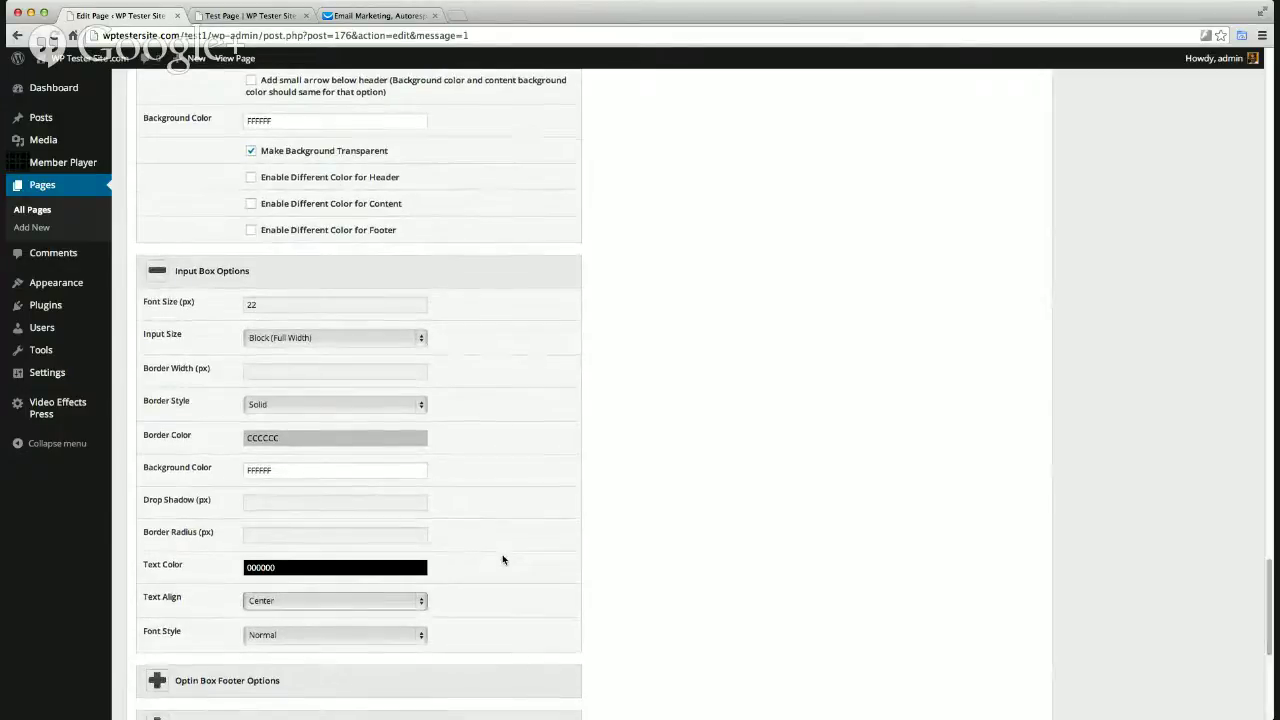
scroll(503, 559, down, 5)
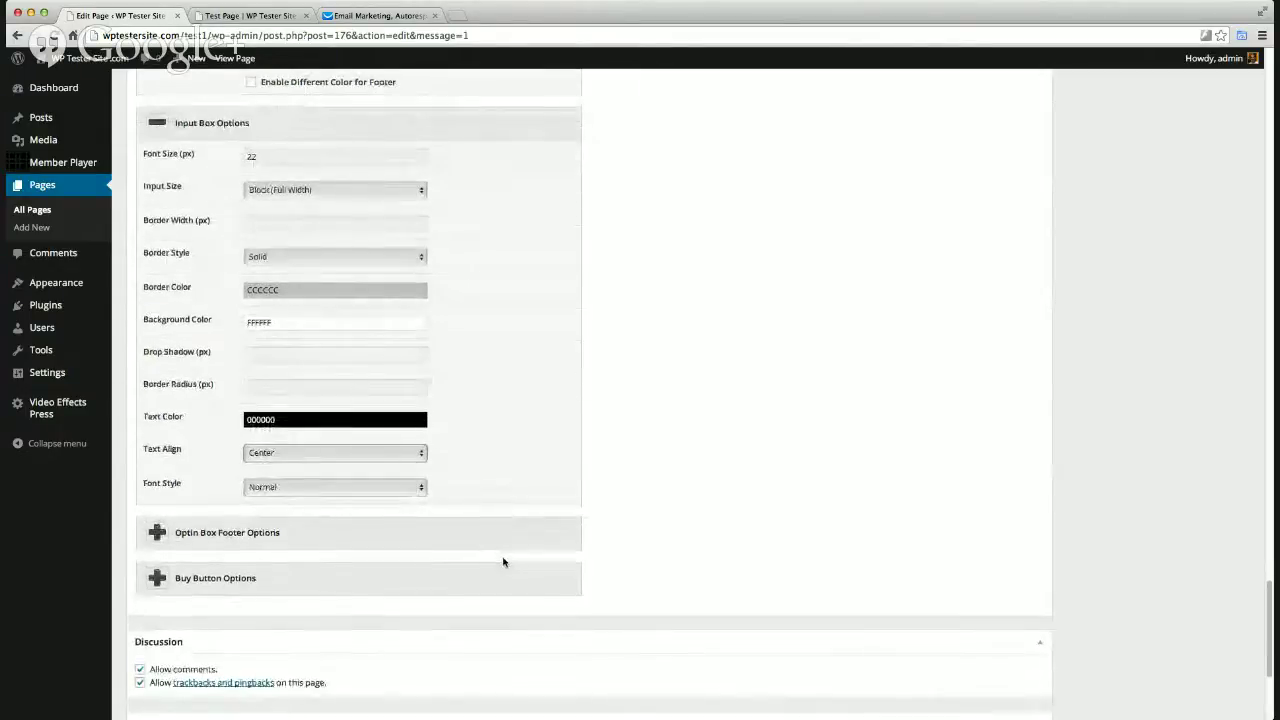
scroll(503, 561, down, 1)
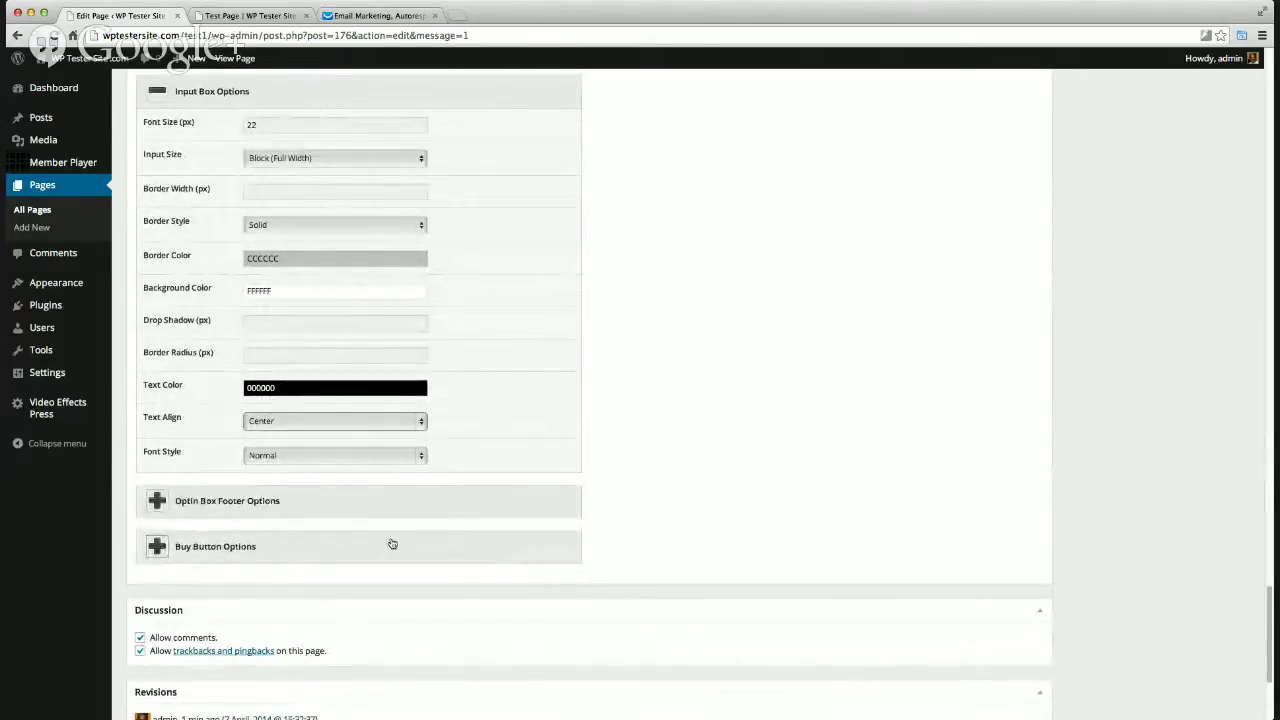
scroll(506, 529, up, 15)
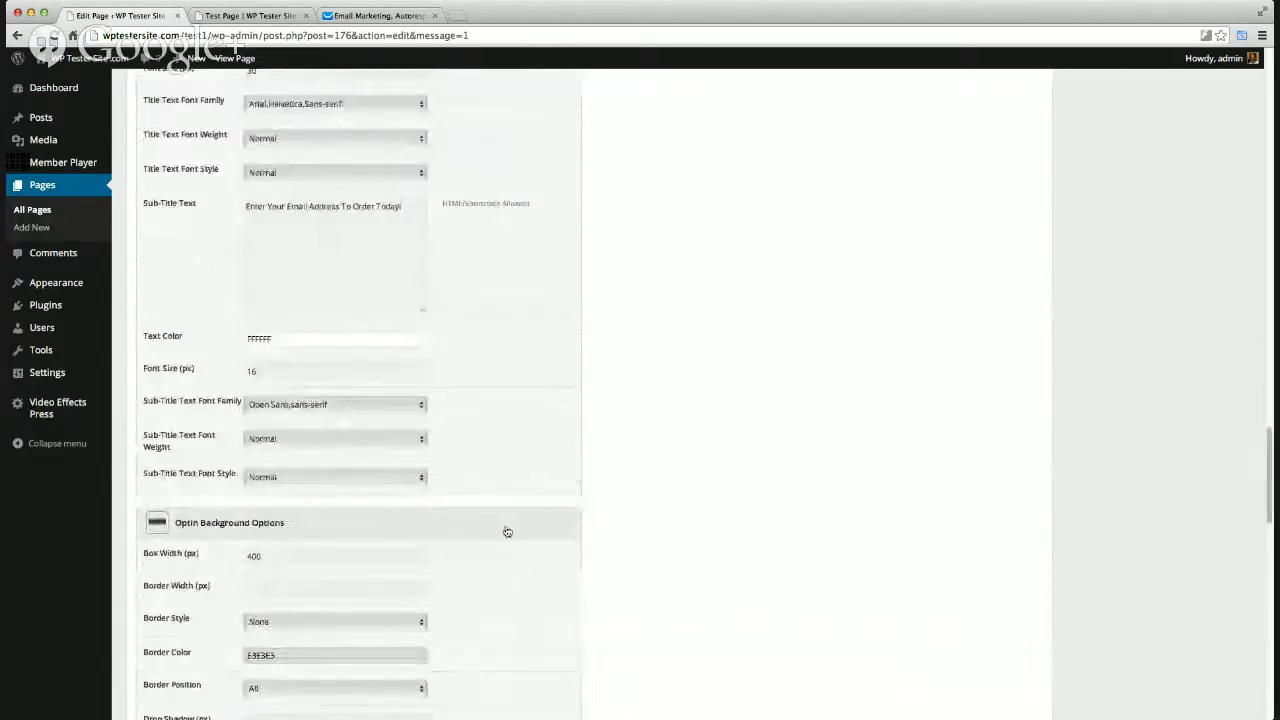
scroll(507, 531, up, 15)
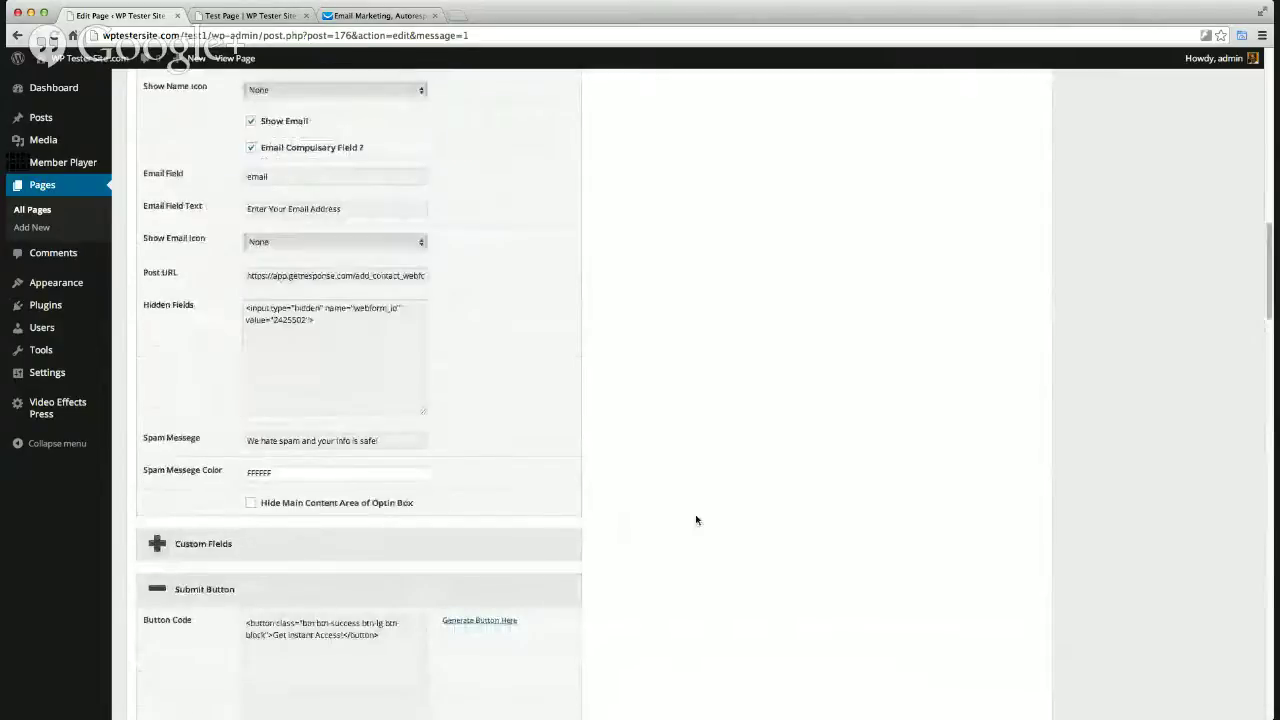
scroll(697, 520, up, 10)
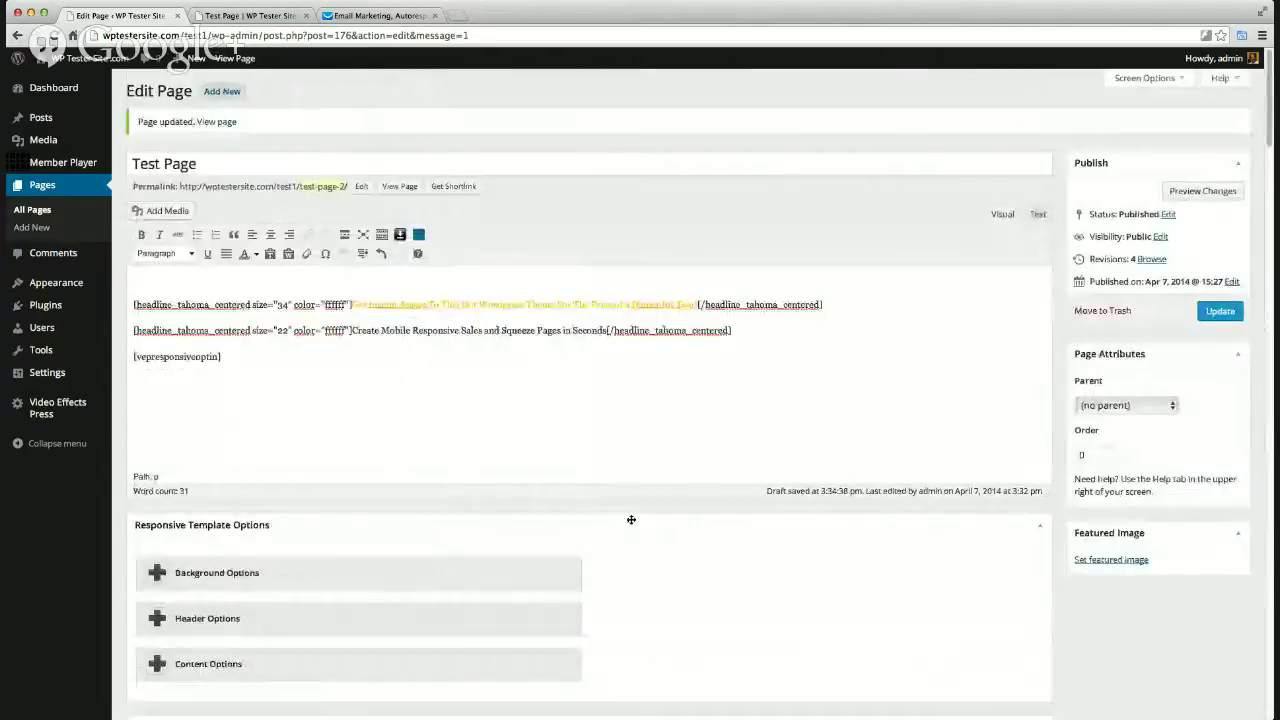
click(1218, 314)
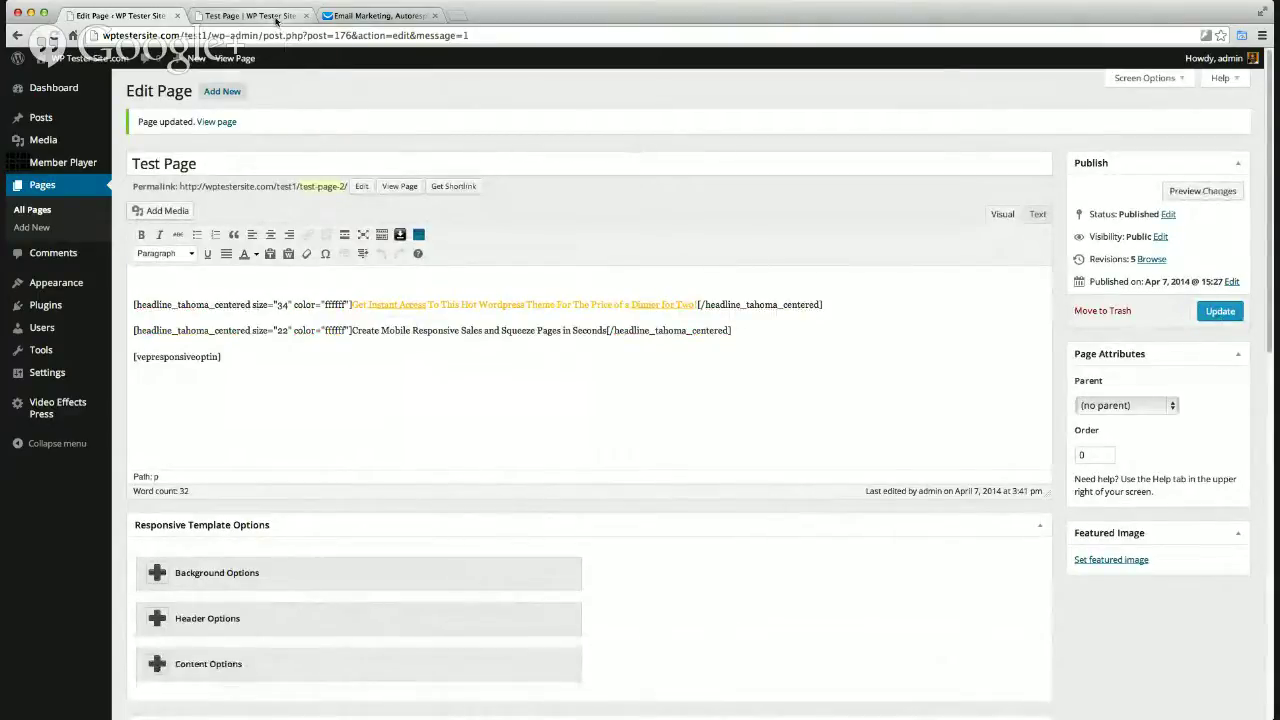
click(276, 17)
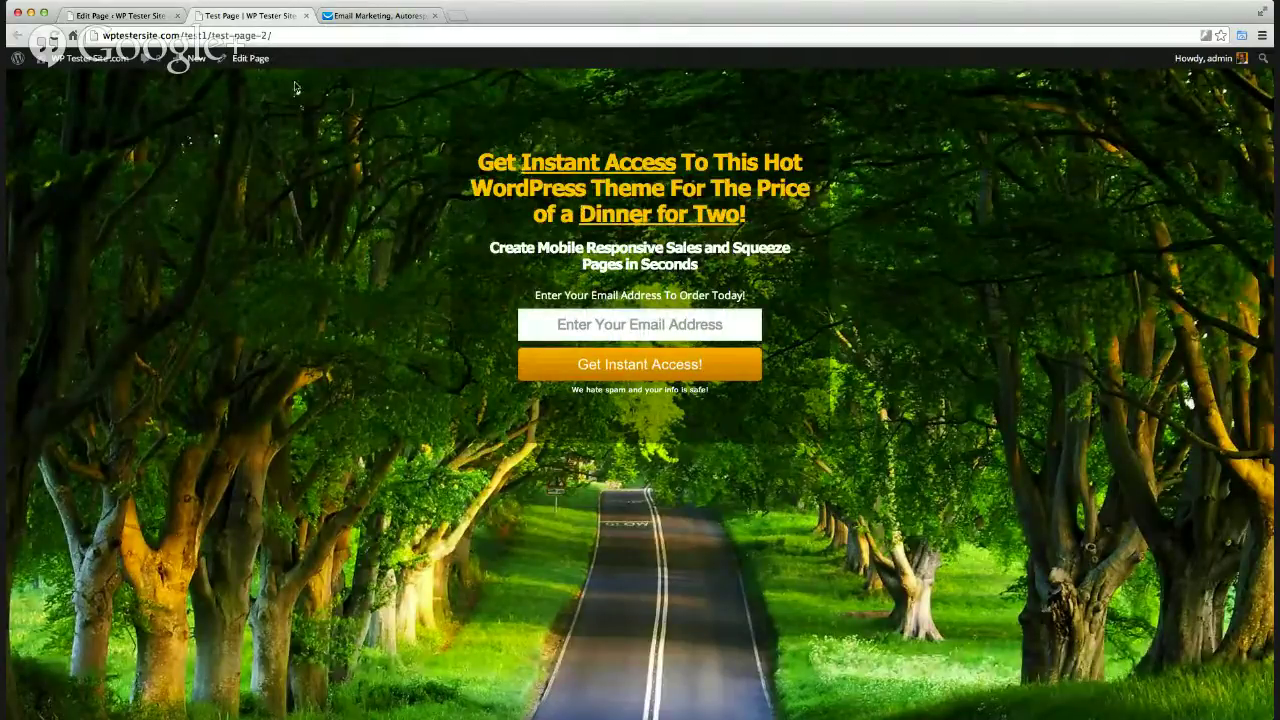
Return to the Test Page editor and set the Content Width in the Content Options to 600 px
click(145, 14)
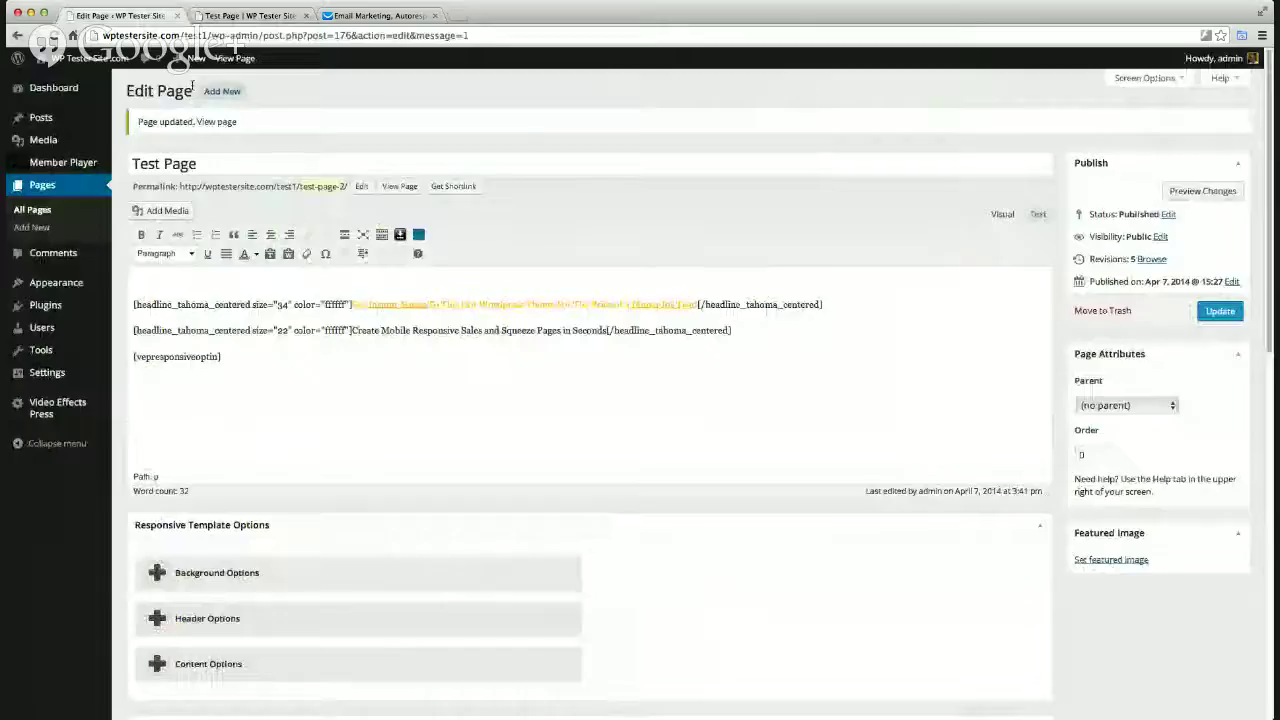
scroll(470, 319, down, 3)
scroll(470, 319, down, 2)
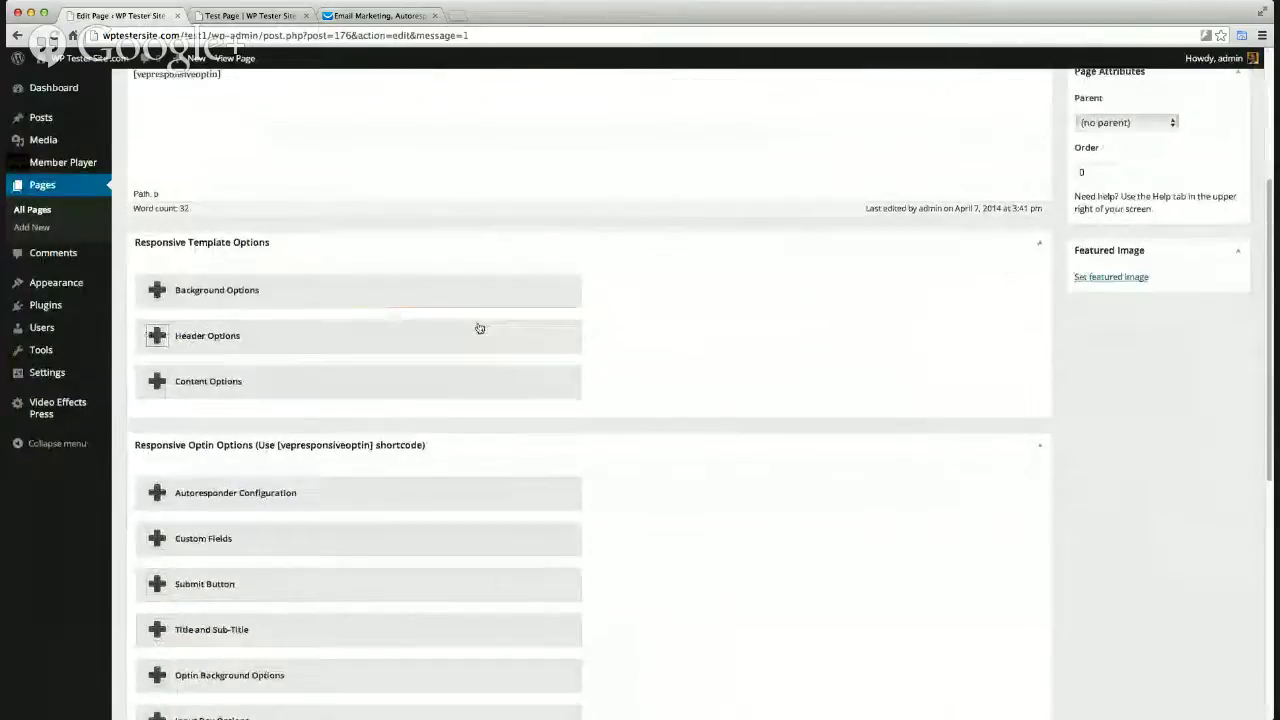
scroll(479, 328, down, 3)
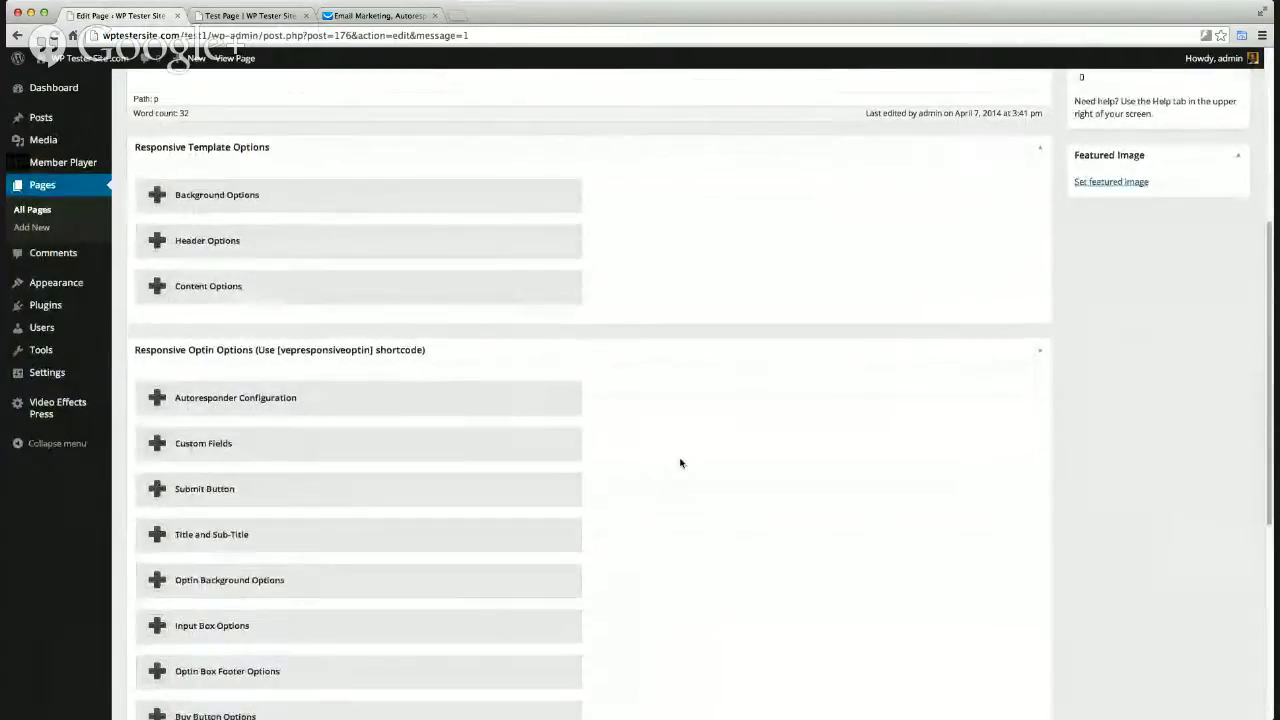
scroll(680, 457, down, 1)
scroll(680, 463, down, 2)
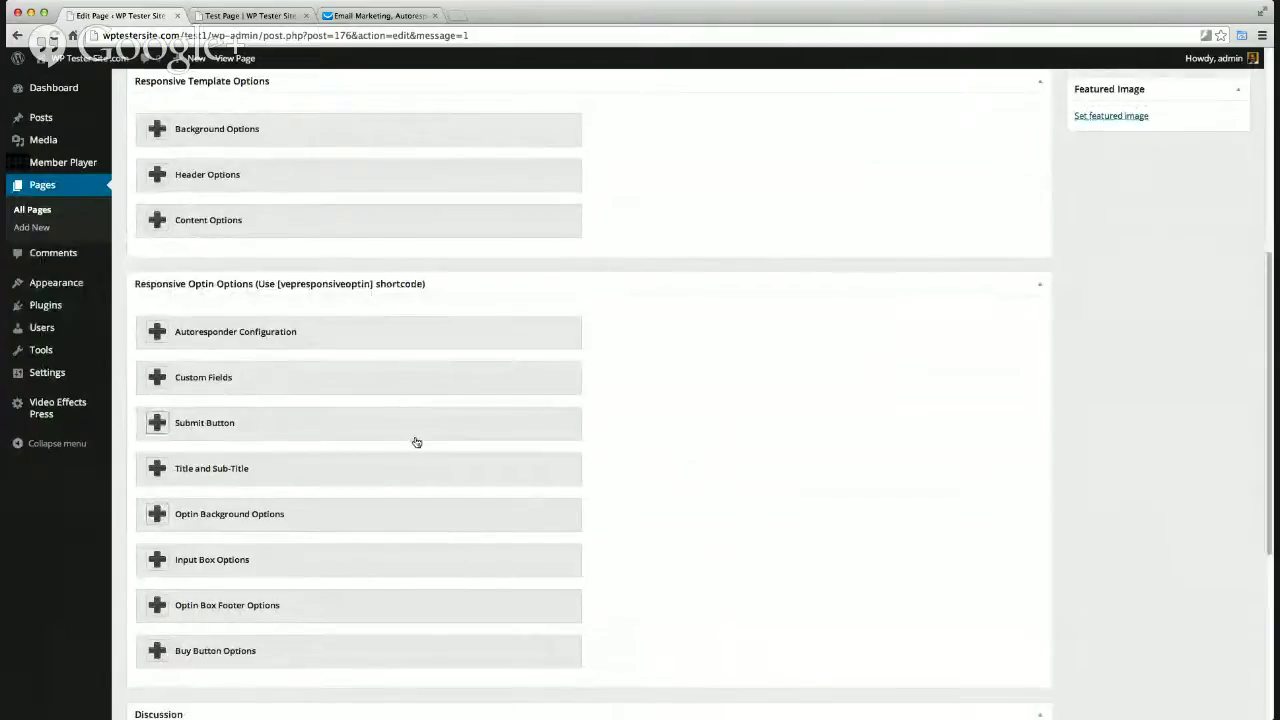
click(157, 221)
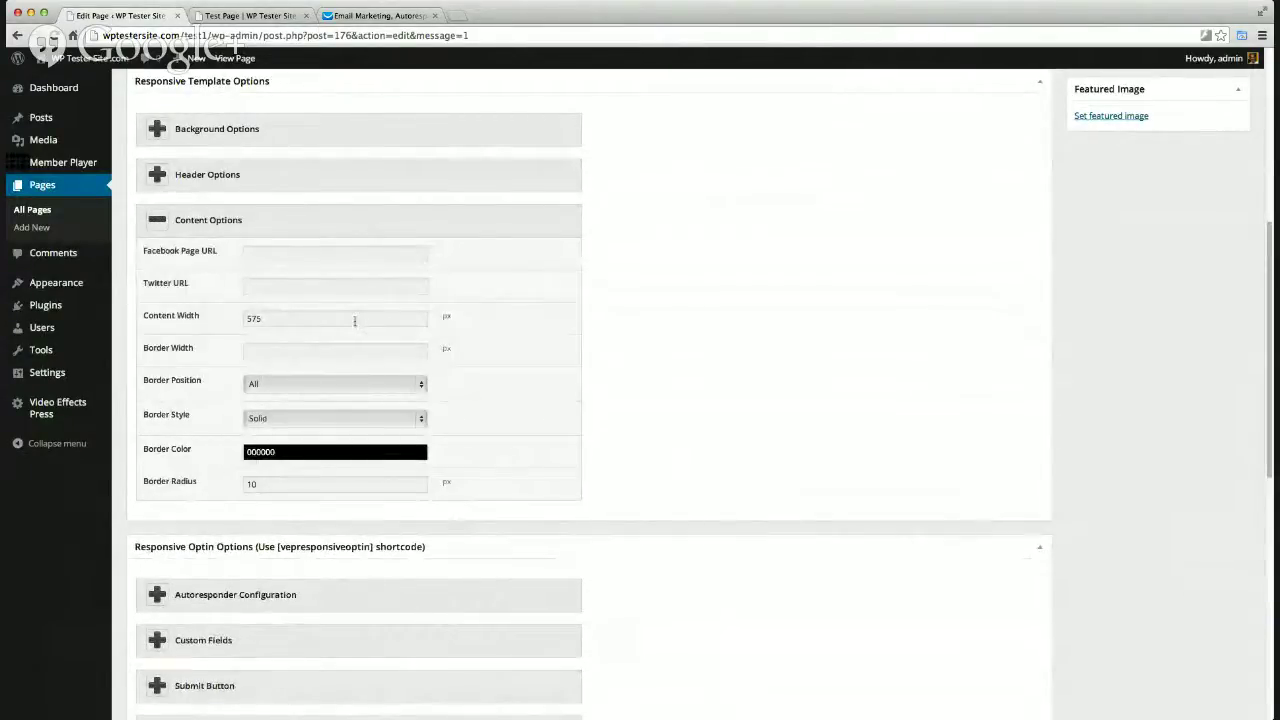
drag(305, 320, 237, 323)
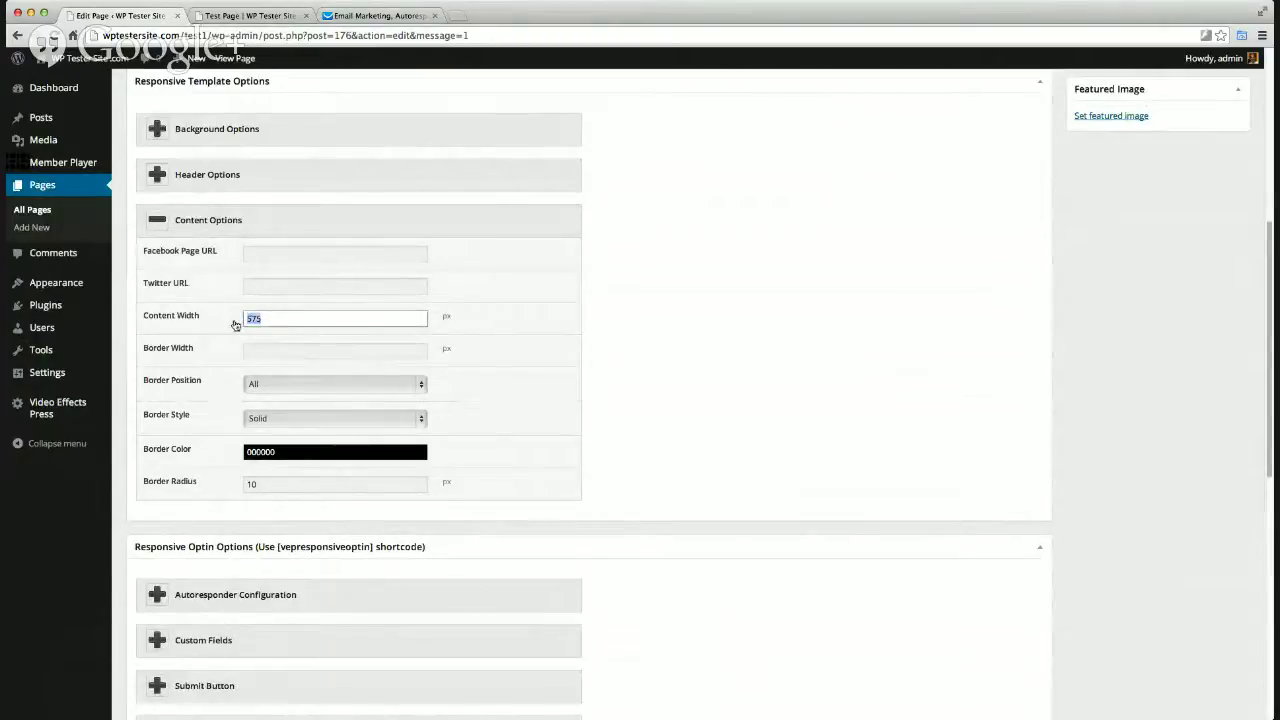
text(600)
Update the Test Page, reload its published version to check the new width, and return to the page editor
scroll(760, 349, down, 5)
scroll(760, 349, up, 10)
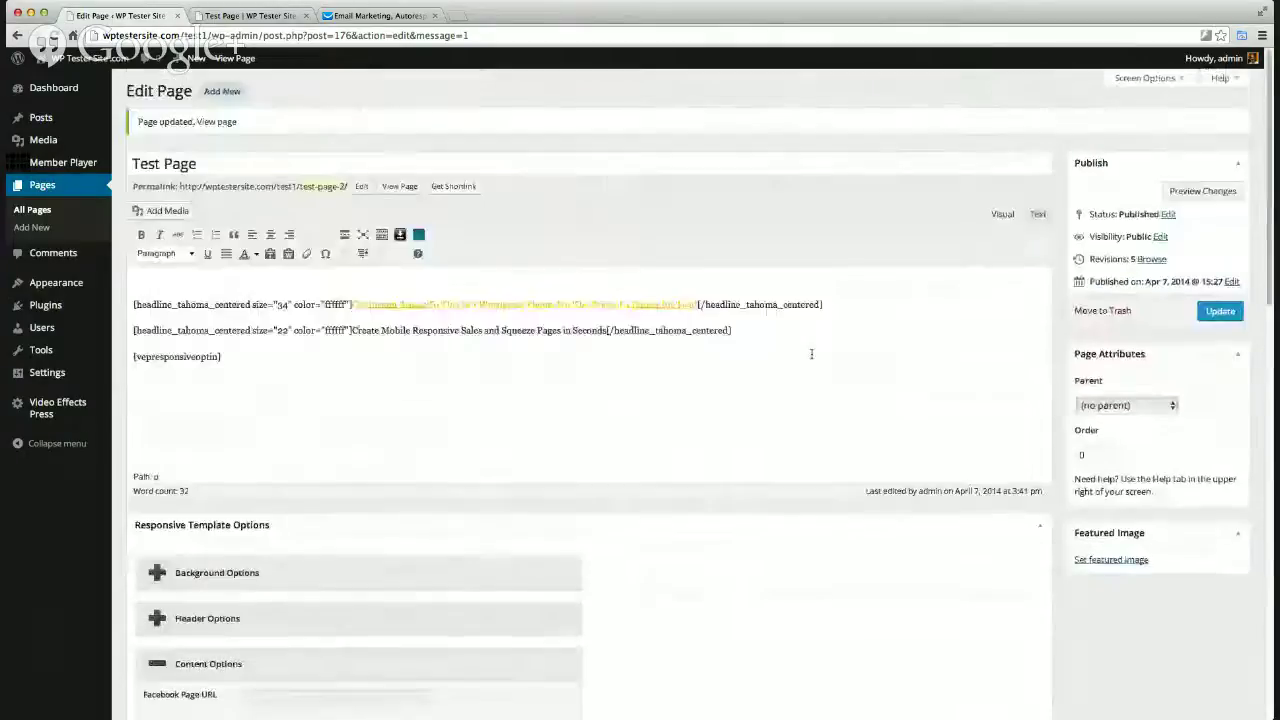
click(1220, 311)
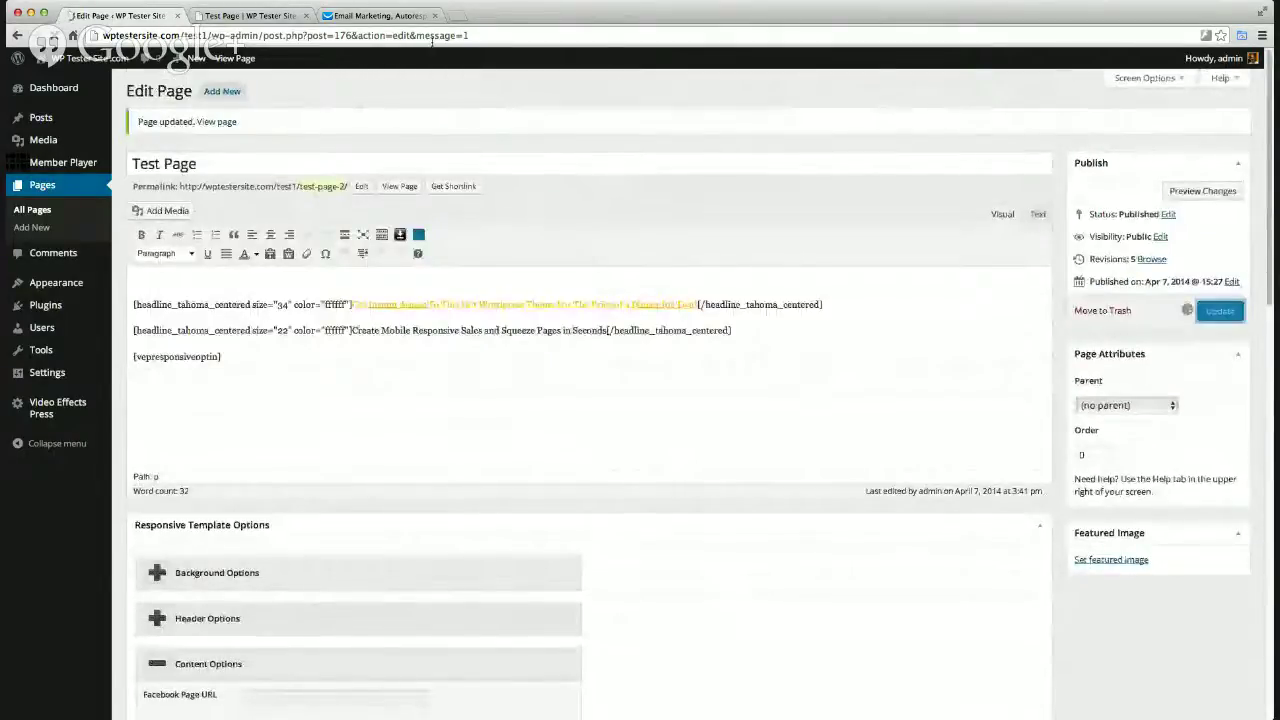
click(261, 16)
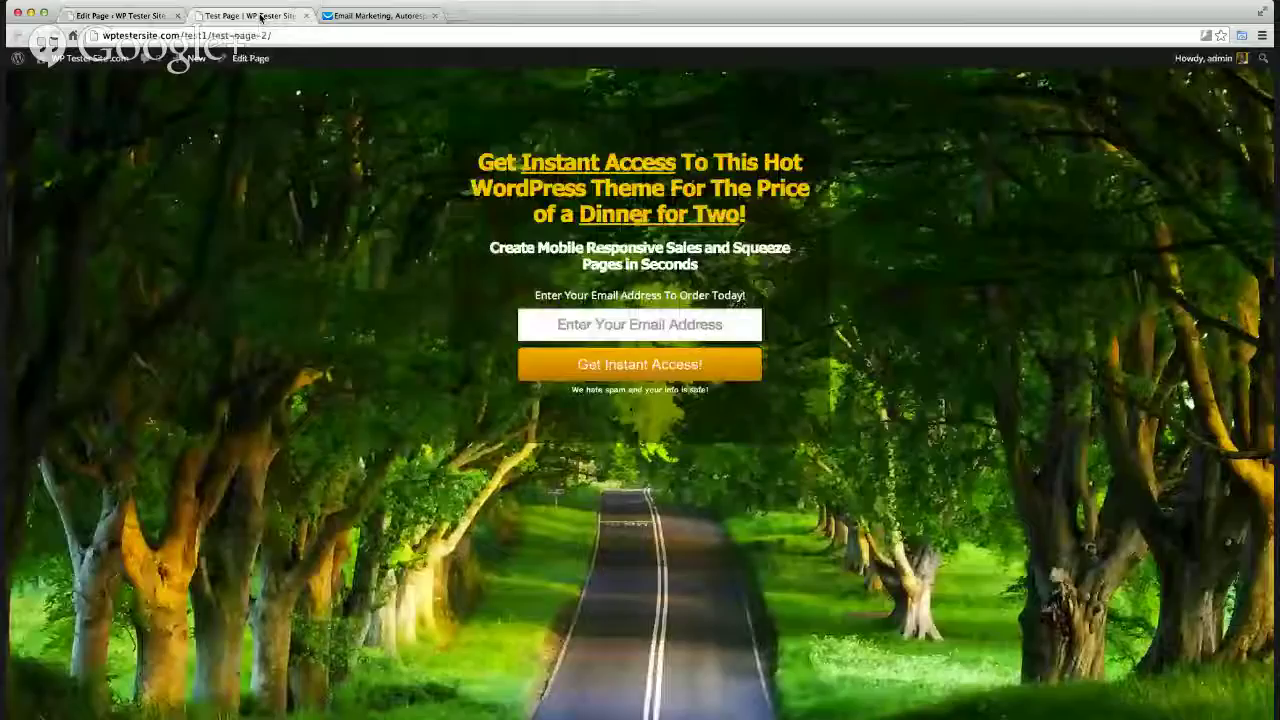
click(665, 36)
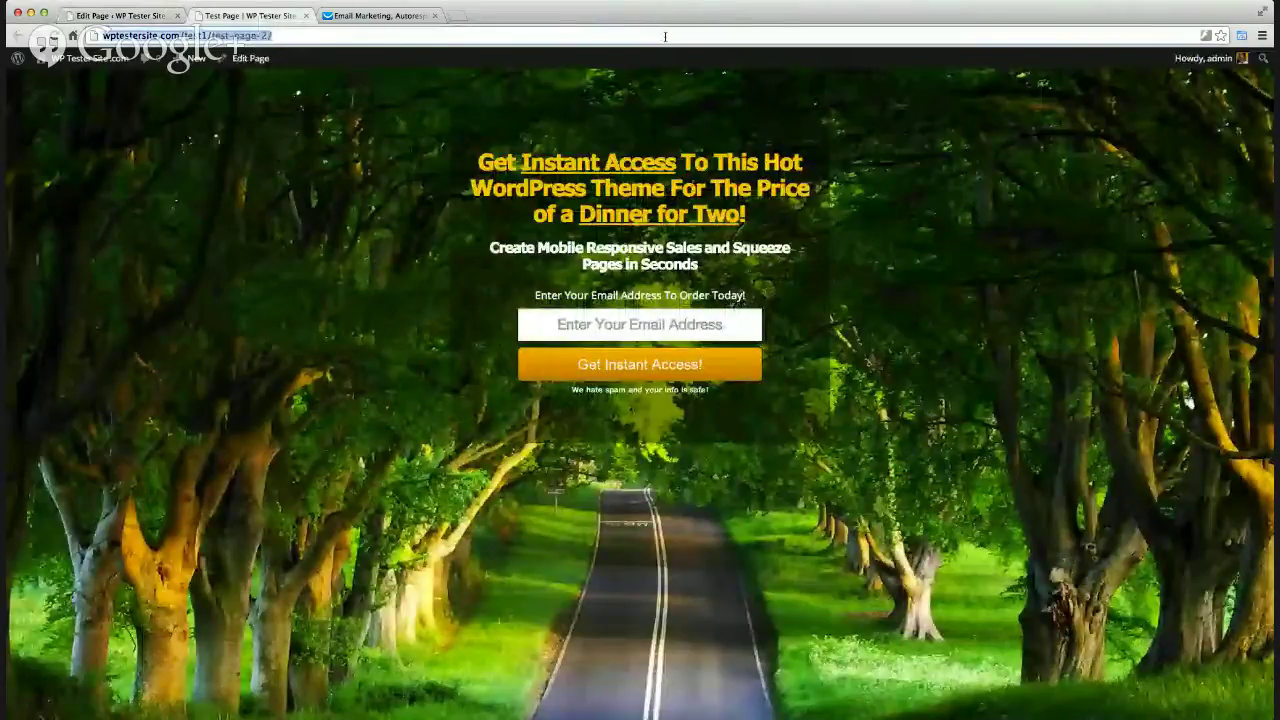
key(Return)
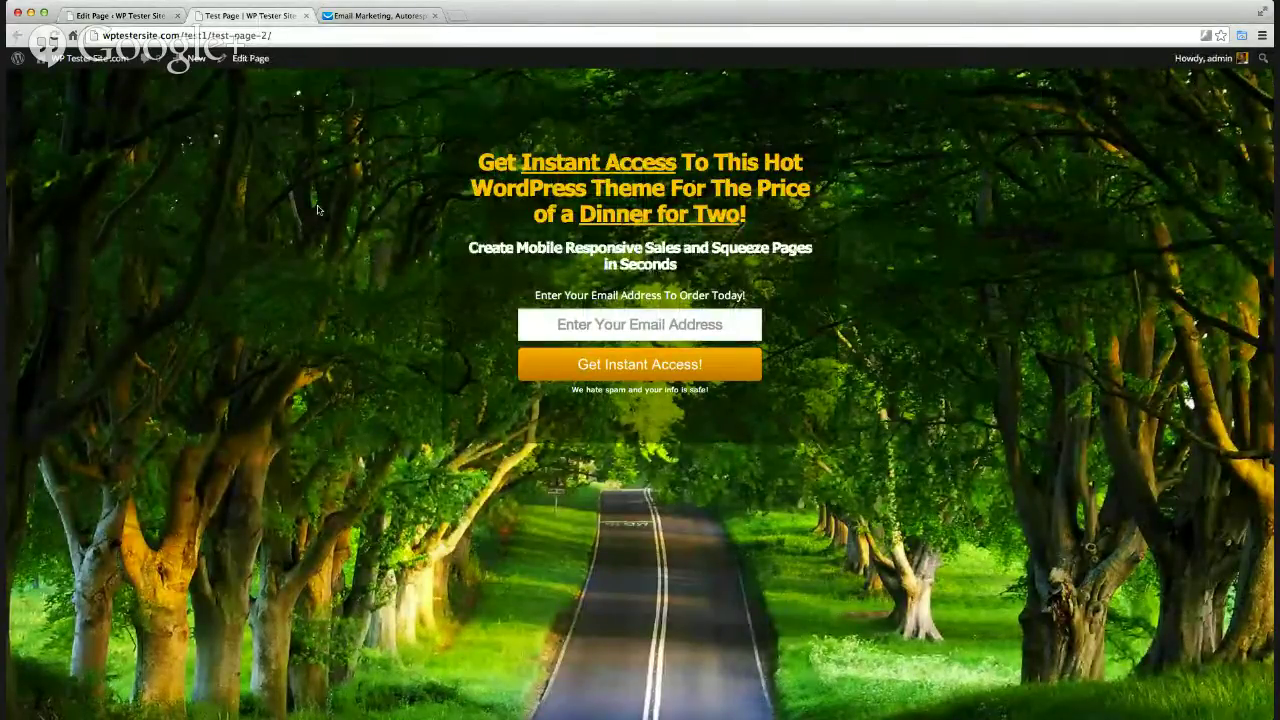
click(125, 16)
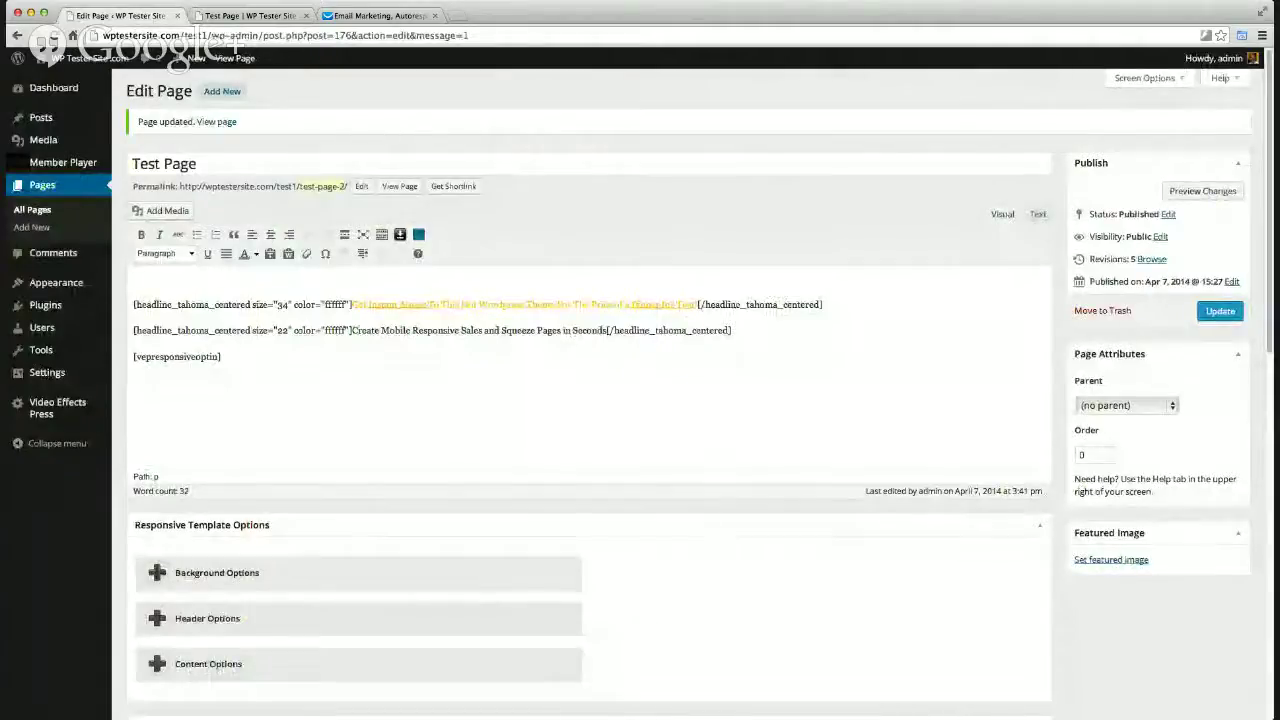